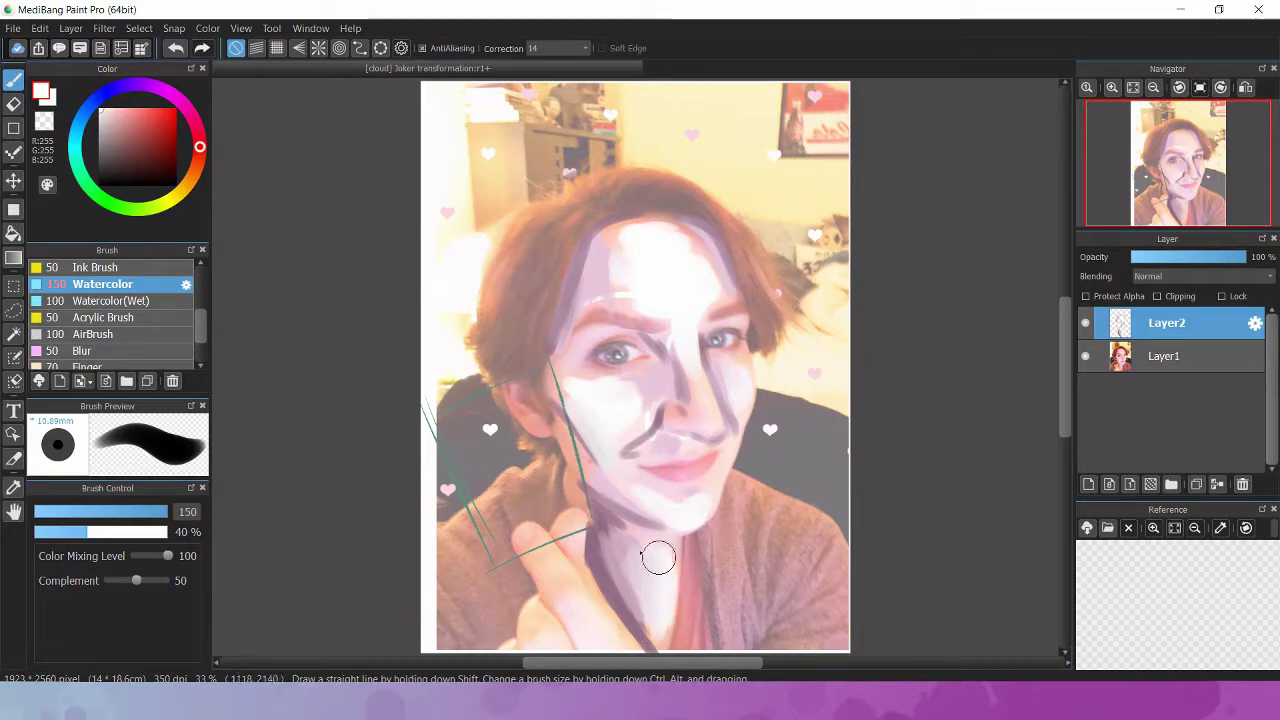
Paint white Watercolor highlights on both brow bones and the far cheek, and undo the stray stroke
{"action": "scroll", "coordinate": [630, 370], "scroll_direction": "up", "scroll_amount": 3}
{"action": "left_click_drag", "start_coordinate": [524, 273], "coordinate": [634, 363]}
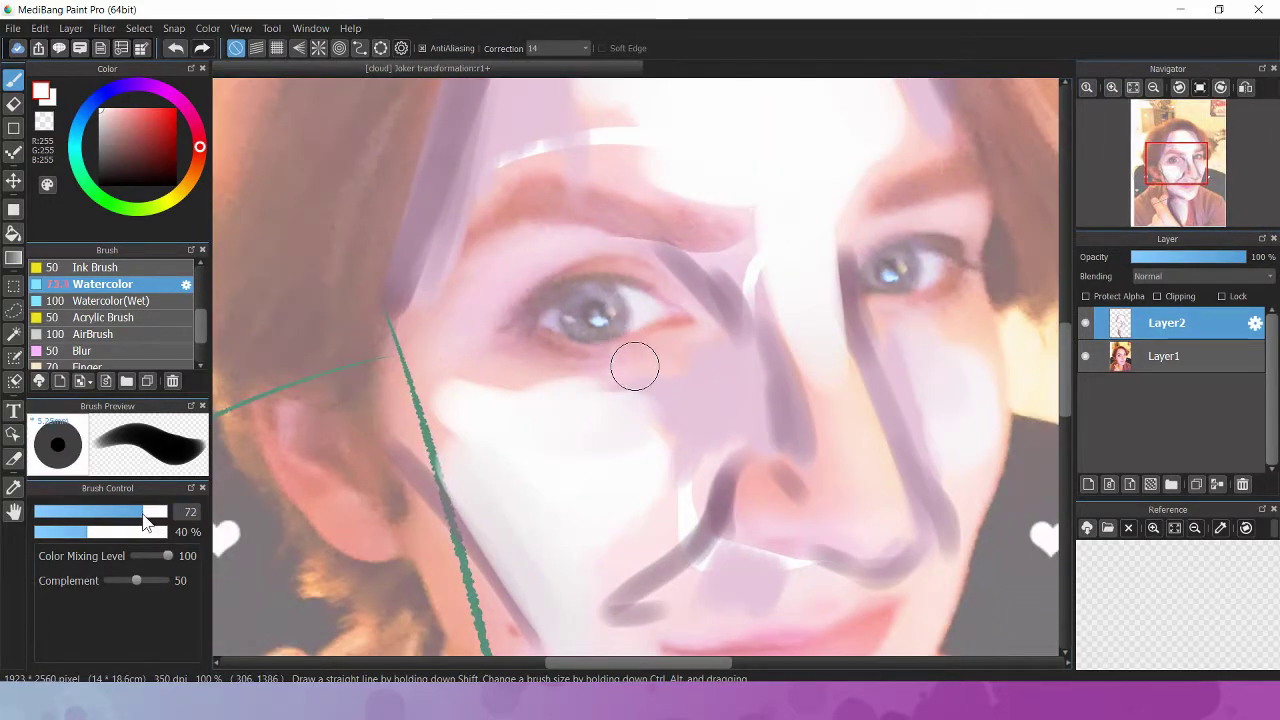
{"action": "mouse_move", "coordinate": [470, 275]}
{"action": "left_mouse_down"}
{"action": "mouse_move", "coordinate": [550, 220]}
{"action": "mouse_move", "coordinate": [445, 330]}
{"action": "left_mouse_up"}
{"action": "left_click_drag", "start_coordinate": [745, 270], "coordinate": [752, 220]}
{"action": "mouse_move", "coordinate": [871, 206]}
{"action": "left_mouse_down"}
{"action": "mouse_move", "coordinate": [996, 211]}
{"action": "mouse_move", "coordinate": [981, 269]}
{"action": "mouse_move", "coordinate": [1006, 410]}
{"action": "mouse_move", "coordinate": [943, 612]}
{"action": "left_mouse_up"}
{"action": "key", "text": "ctrl+z"}
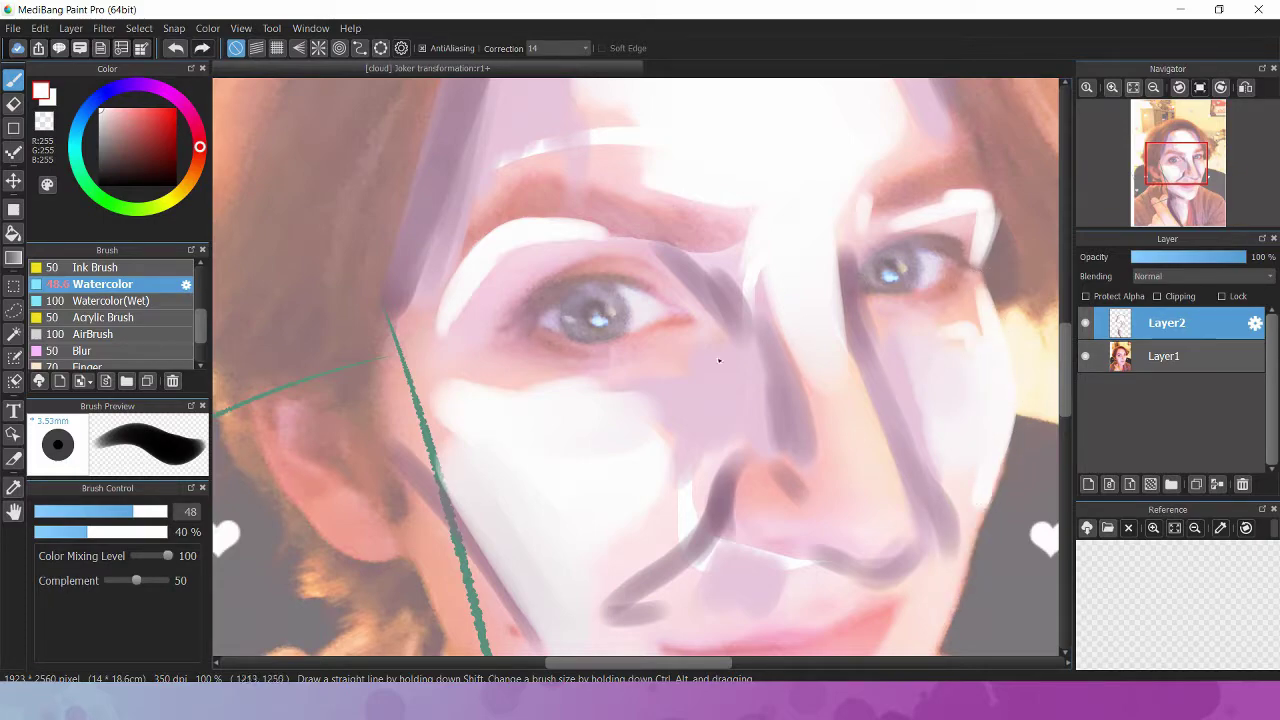
Add white highlights along the nose, beneath the near eye and on both eyelids with the Watercolor brush at size 48
{"action": "mouse_move", "coordinate": [906, 524]}
{"action": "left_mouse_down"}
{"action": "mouse_move", "coordinate": [848, 404]}
{"action": "mouse_move", "coordinate": [814, 429]}
{"action": "left_mouse_up"}
{"action": "left_click_drag", "start_coordinate": [684, 362], "coordinate": [535, 368]}
{"action": "left_click_drag", "start_coordinate": [686, 278], "coordinate": [586, 263]}
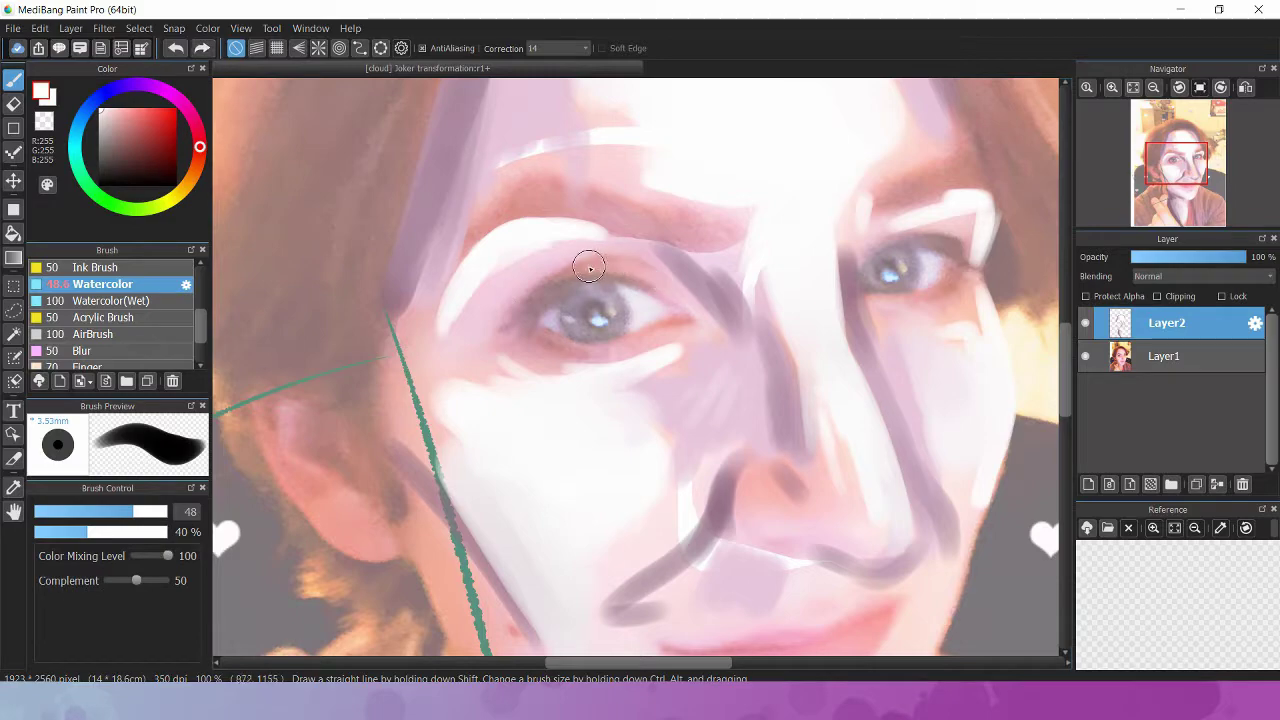
{"action": "left_click_drag", "start_coordinate": [903, 243], "coordinate": [960, 228]}
Shade the cheeks beside the nose in lilac pink, and soften the upper eye areas and nose bridge with Watercolor(Wet)
{"action": "left_click", "coordinate": [634, 363], "text": "alt"}
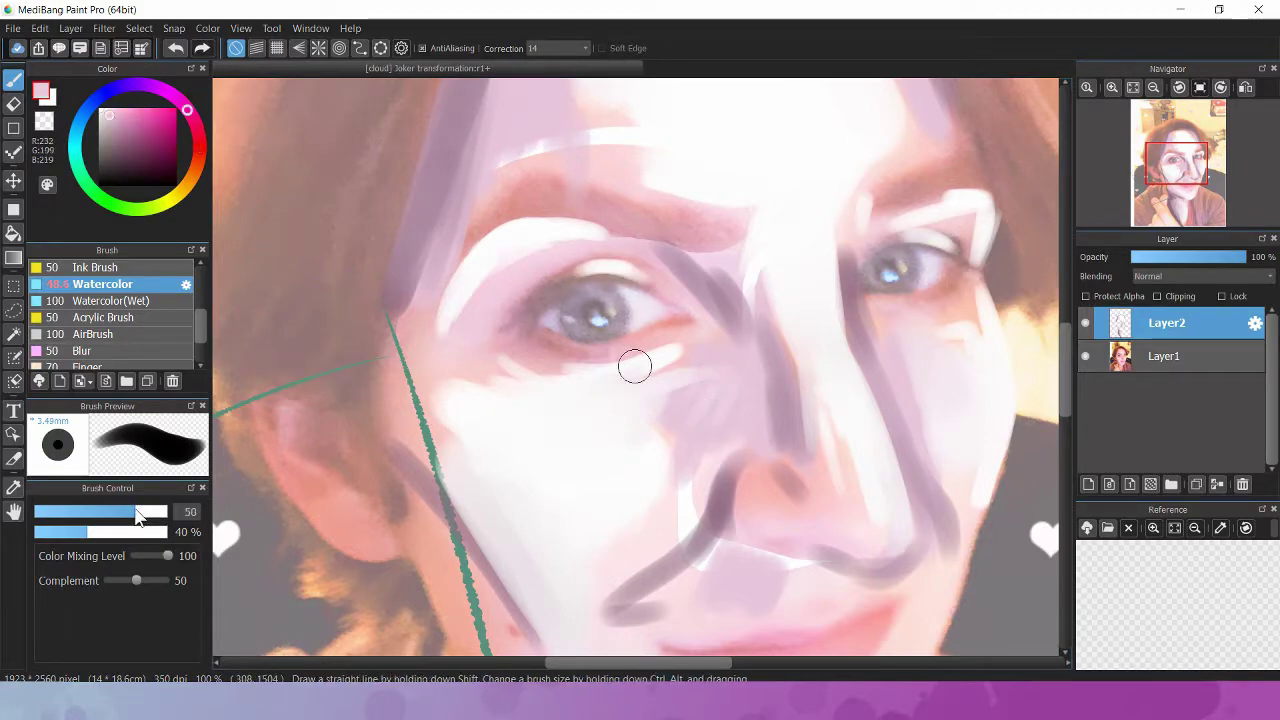
{"action": "key", "text": "2"}
{"action": "mouse_move", "coordinate": [640, 435]}
{"action": "left_mouse_down"}
{"action": "mouse_move", "coordinate": [703, 429]}
{"action": "mouse_move", "coordinate": [690, 520]}
{"action": "left_mouse_up"}
{"action": "mouse_move", "coordinate": [940, 330]}
{"action": "left_mouse_down"}
{"action": "mouse_move", "coordinate": [898, 360]}
{"action": "mouse_move", "coordinate": [960, 358]}
{"action": "mouse_move", "coordinate": [864, 317]}
{"action": "mouse_move", "coordinate": [920, 366]}
{"action": "mouse_move", "coordinate": [954, 325]}
{"action": "left_mouse_up"}
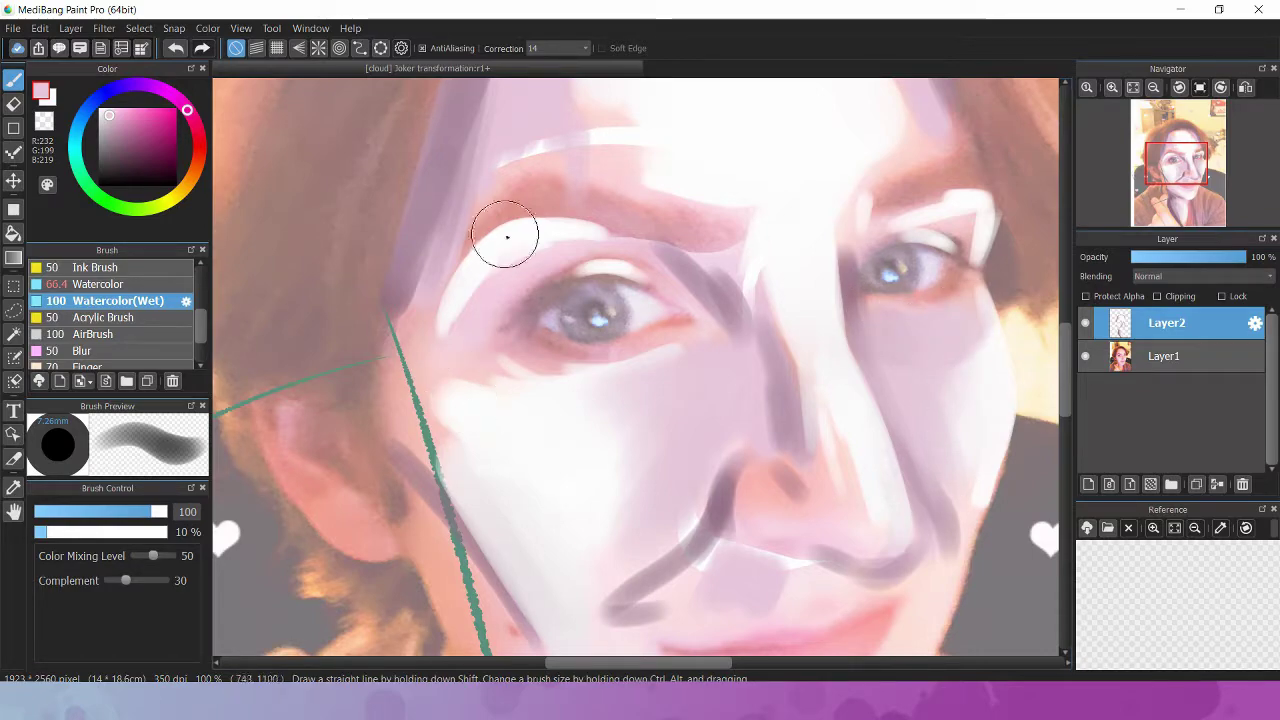
{"action": "left_click_drag", "start_coordinate": [506, 229], "coordinate": [486, 283]}
{"action": "mouse_move", "coordinate": [623, 246]}
{"action": "left_mouse_down"}
{"action": "mouse_move", "coordinate": [726, 272]}
{"action": "mouse_move", "coordinate": [716, 325]}
{"action": "mouse_move", "coordinate": [805, 206]}
{"action": "mouse_move", "coordinate": [833, 258]}
{"action": "mouse_move", "coordinate": [844, 230]}
{"action": "mouse_move", "coordinate": [850, 286]}
{"action": "left_mouse_up"}
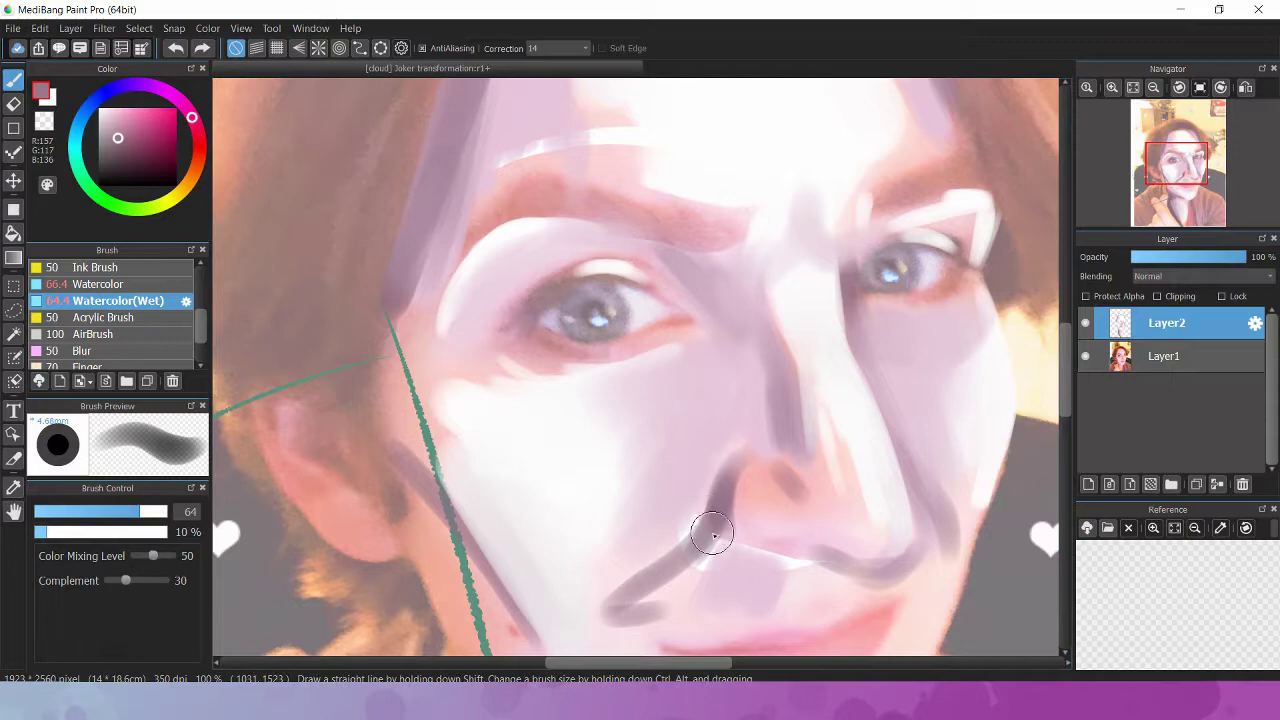
Deepen the smile crease, lower forehead, eye sockets and nose side in mauve with Watercolor(Wet) at size 64
{"action": "mouse_move", "coordinate": [714, 514]}
{"action": "left_mouse_down"}
{"action": "mouse_move", "coordinate": [744, 457]}
{"action": "mouse_move", "coordinate": [743, 405]}
{"action": "mouse_move", "coordinate": [654, 424]}
{"action": "mouse_move", "coordinate": [758, 394]}
{"action": "mouse_move", "coordinate": [794, 402]}
{"action": "mouse_move", "coordinate": [832, 473]}
{"action": "mouse_move", "coordinate": [760, 322]}
{"action": "mouse_move", "coordinate": [810, 206]}
{"action": "mouse_move", "coordinate": [780, 156]}
{"action": "mouse_move", "coordinate": [843, 153]}
{"action": "left_mouse_up"}
{"action": "mouse_move", "coordinate": [430, 262]}
{"action": "left_mouse_down"}
{"action": "mouse_move", "coordinate": [415, 390]}
{"action": "mouse_move", "coordinate": [429, 371]}
{"action": "mouse_move", "coordinate": [560, 385]}
{"action": "left_mouse_up"}
{"action": "left_click_drag", "start_coordinate": [862, 330], "coordinate": [970, 298]}
{"action": "left_click_drag", "start_coordinate": [703, 331], "coordinate": [720, 353]}
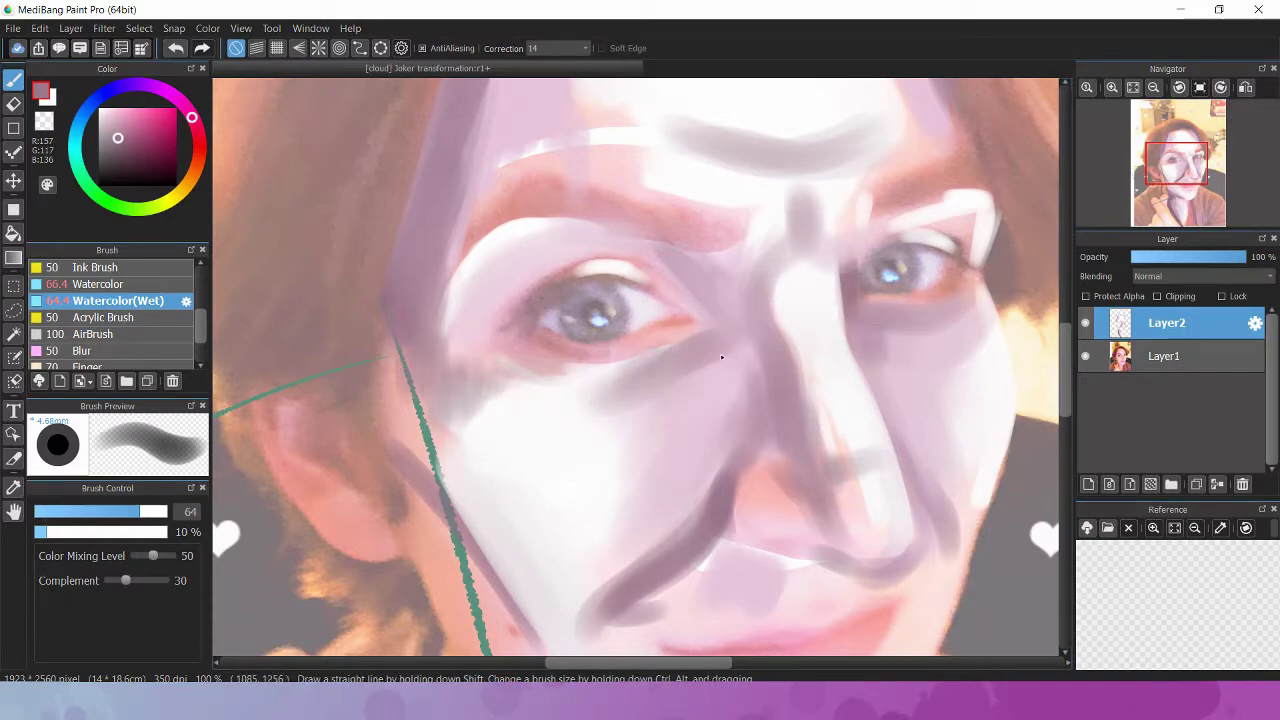
Paint a near-white highlight across the chin with Watercolor(Wet), and brighten the colour to white
{"action": "left_click_drag", "start_coordinate": [1176, 164], "coordinate": [1186, 181]}
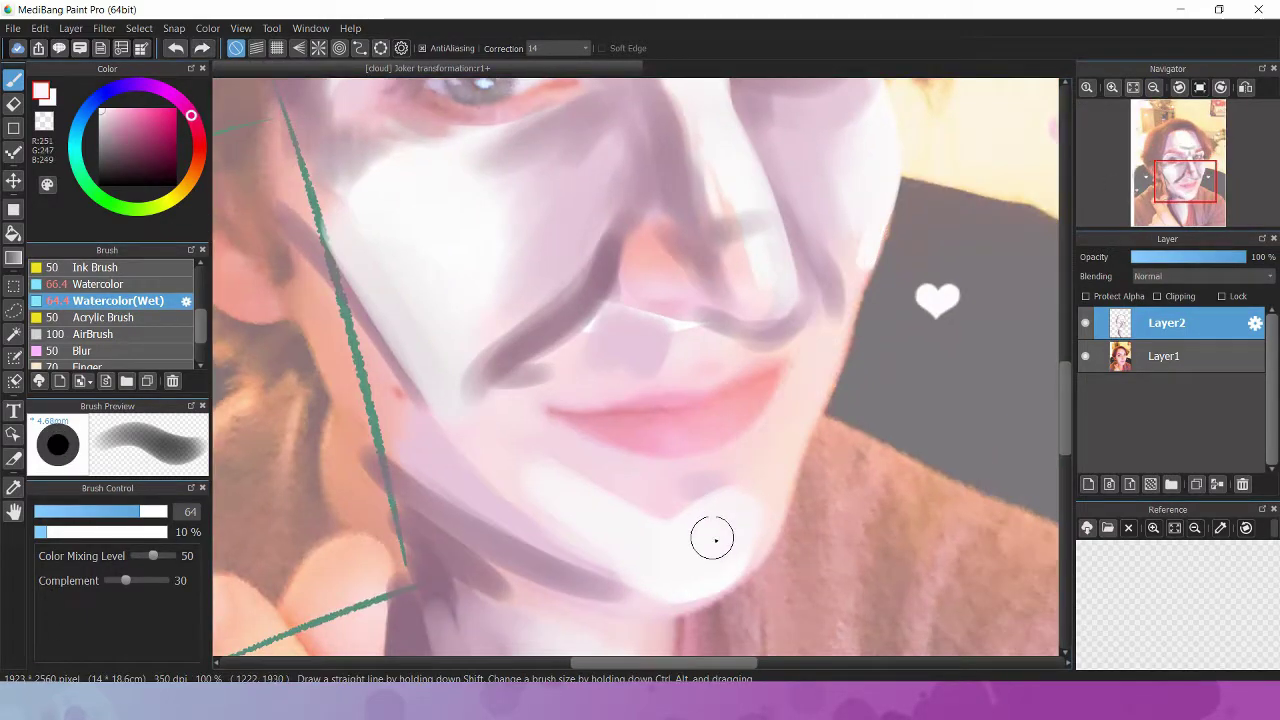
{"action": "mouse_move", "coordinate": [711, 534]}
{"action": "left_mouse_down"}
{"action": "mouse_move", "coordinate": [885, 233]}
{"action": "mouse_move", "coordinate": [853, 294]}
{"action": "mouse_move", "coordinate": [885, 195]}
{"action": "left_mouse_up"}
{"action": "left_click", "coordinate": [104, 116]}
{"action": "left_click", "coordinate": [101, 111]}
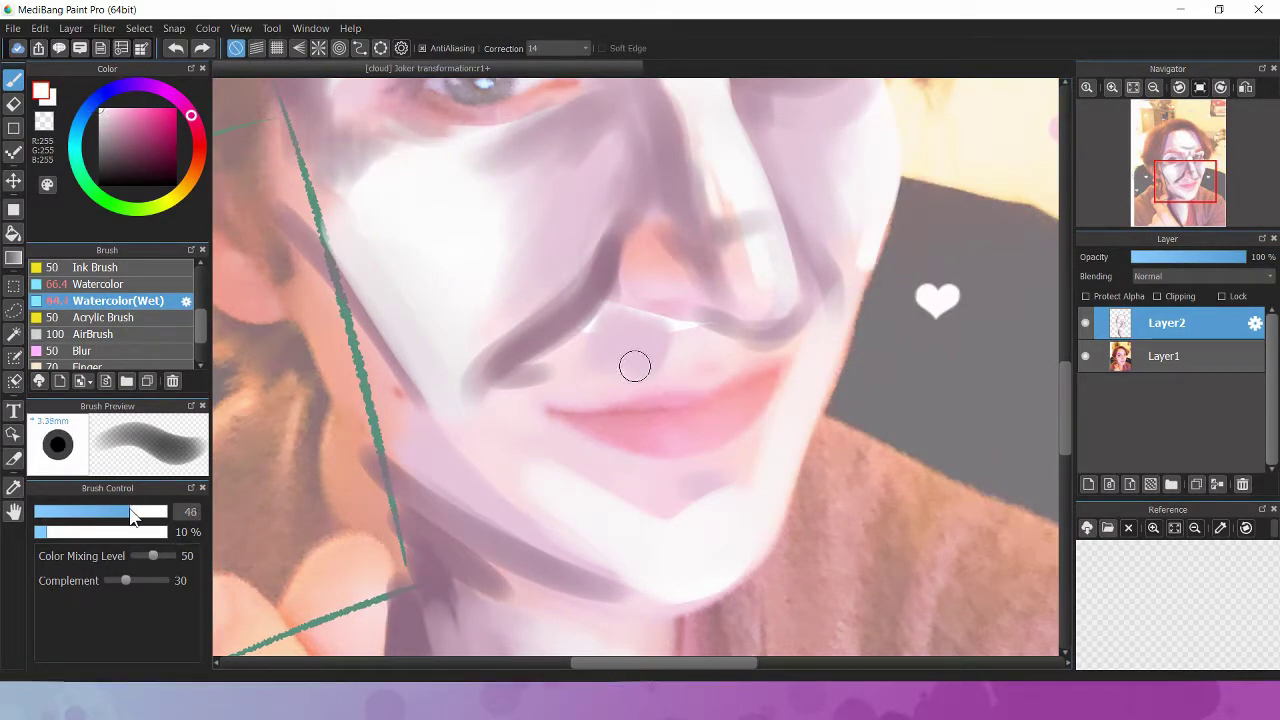
Paint white along the far cheek edge, the jawline and above the upper lip with Watercolor(Wet) at size 44
{"action": "left_click_drag", "start_coordinate": [634, 366], "coordinate": [622, 366]}
{"action": "mouse_move", "coordinate": [896, 190]}
{"action": "left_mouse_down"}
{"action": "mouse_move", "coordinate": [799, 428]}
{"action": "mouse_move", "coordinate": [783, 539]}
{"action": "mouse_move", "coordinate": [665, 600]}
{"action": "mouse_move", "coordinate": [779, 510]}
{"action": "mouse_move", "coordinate": [791, 530]}
{"action": "mouse_move", "coordinate": [825, 385]}
{"action": "mouse_move", "coordinate": [787, 438]}
{"action": "mouse_move", "coordinate": [802, 537]}
{"action": "mouse_move", "coordinate": [596, 570]}
{"action": "left_mouse_up"}
{"action": "left_click", "coordinate": [512, 483]}
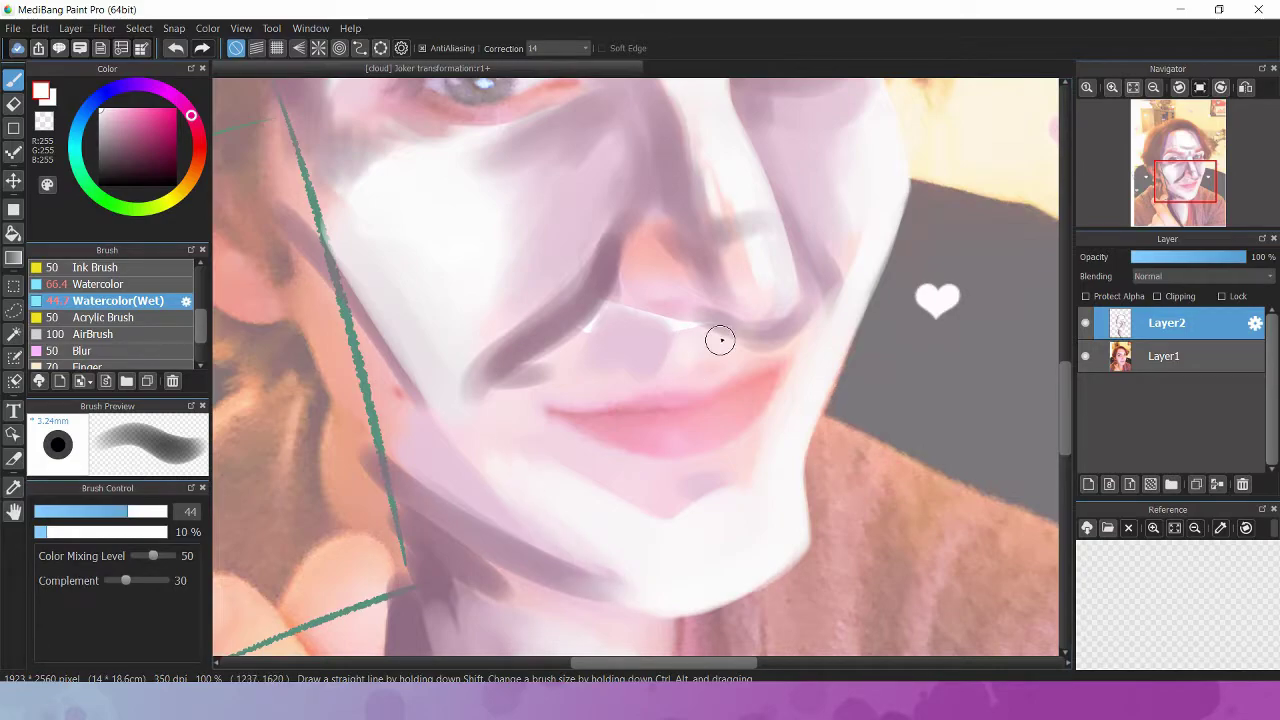
{"action": "mouse_move", "coordinate": [668, 344]}
{"action": "left_mouse_down"}
{"action": "mouse_move", "coordinate": [491, 386]}
{"action": "mouse_move", "coordinate": [615, 305]}
{"action": "left_mouse_up"}
{"action": "left_click", "coordinate": [757, 177], "text": "alt"}
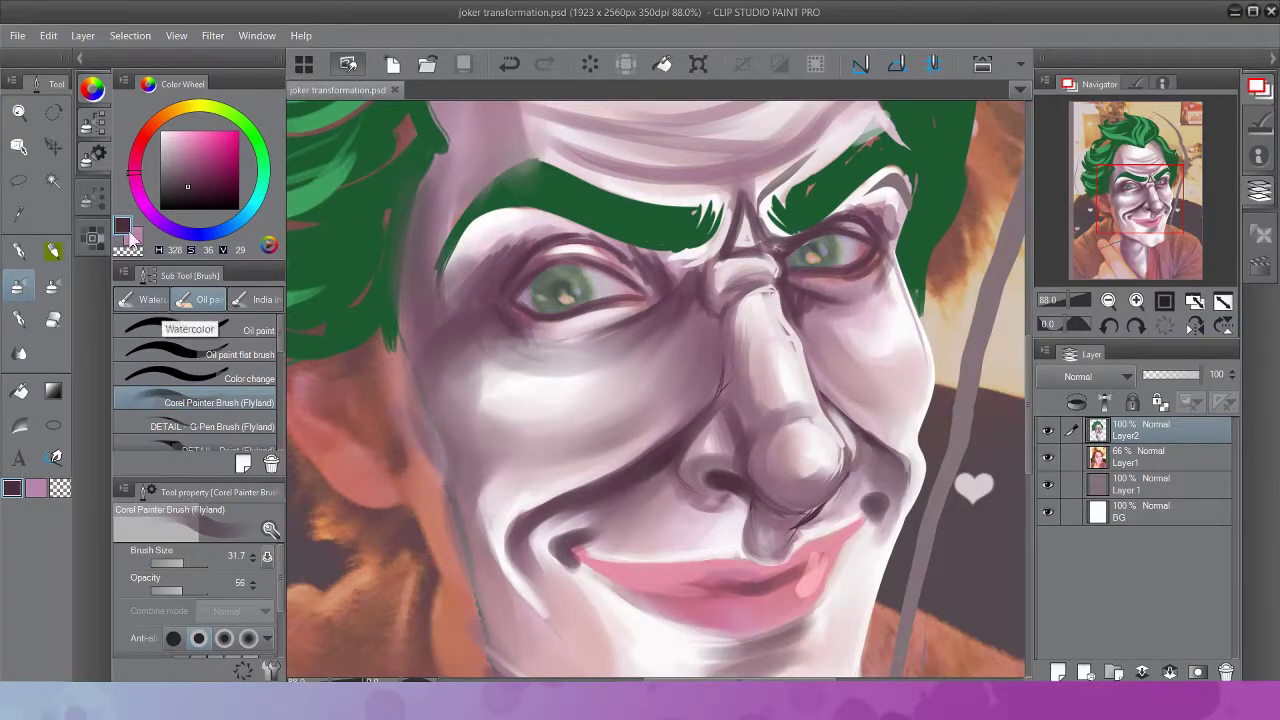
In Clip Studio Paint, repaint the nose white with the Corel Painter Brush at size 56.3, and shade its bridge and near side mauve
{"action": "left_click", "coordinate": [508, 222], "text": "alt"}
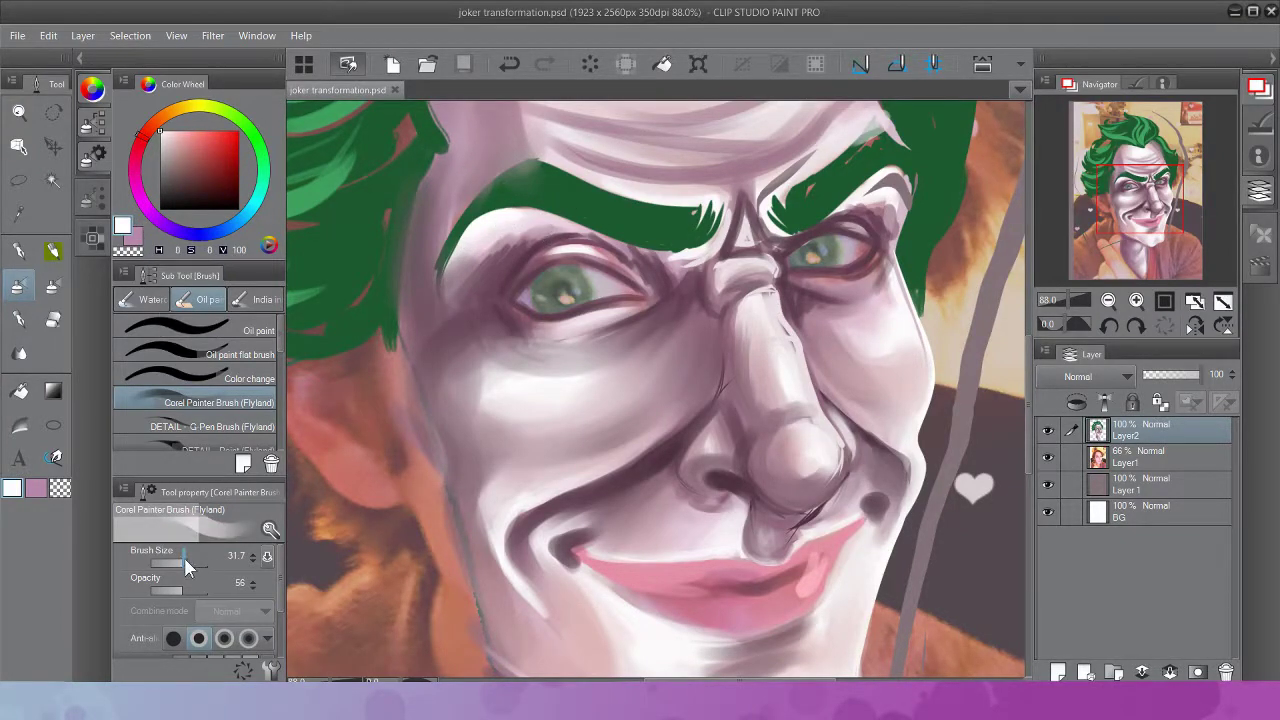
{"action": "mouse_move", "coordinate": [752, 298]}
{"action": "left_mouse_down"}
{"action": "mouse_move", "coordinate": [846, 469]}
{"action": "mouse_move", "coordinate": [806, 489]}
{"action": "mouse_move", "coordinate": [847, 473]}
{"action": "mouse_move", "coordinate": [801, 421]}
{"action": "mouse_move", "coordinate": [747, 231]}
{"action": "mouse_move", "coordinate": [737, 318]}
{"action": "mouse_move", "coordinate": [705, 302]}
{"action": "mouse_move", "coordinate": [751, 267]}
{"action": "mouse_move", "coordinate": [723, 290]}
{"action": "mouse_move", "coordinate": [801, 440]}
{"action": "mouse_move", "coordinate": [788, 494]}
{"action": "left_mouse_up"}
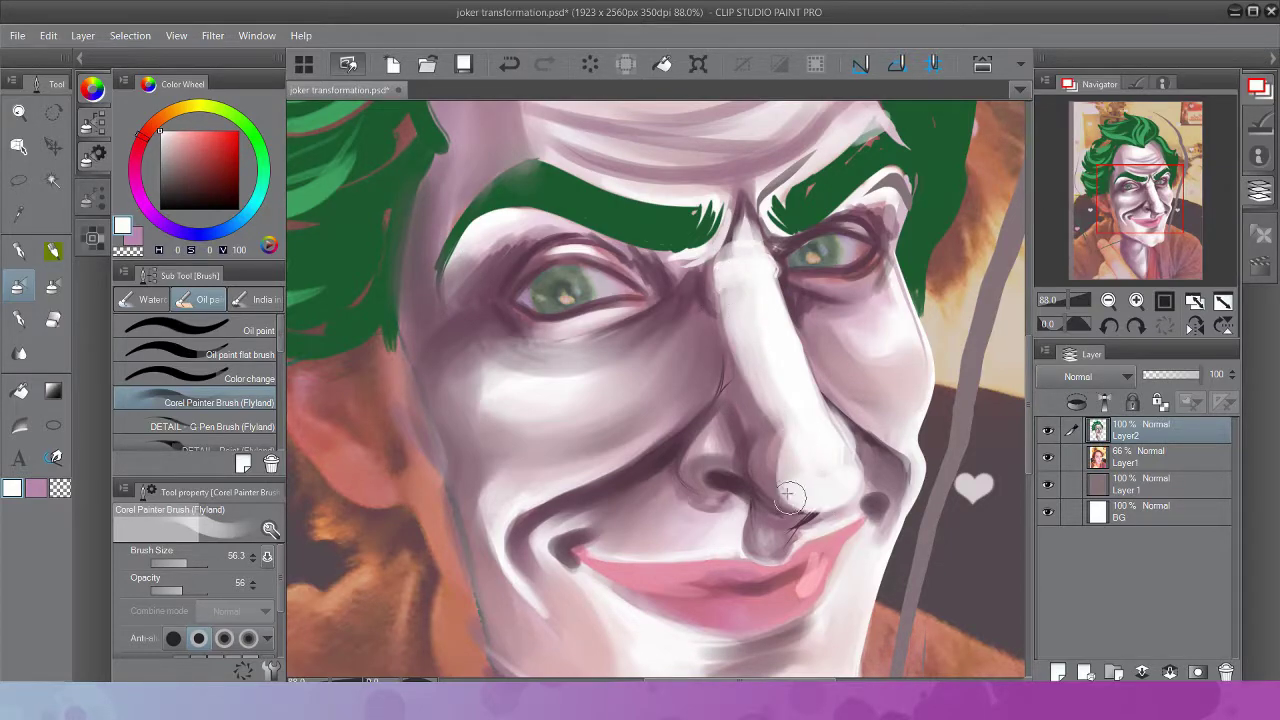
{"action": "left_click", "coordinate": [702, 295], "text": "alt"}
{"action": "mouse_move", "coordinate": [735, 252]}
{"action": "left_mouse_down"}
{"action": "mouse_move", "coordinate": [720, 334]}
{"action": "mouse_move", "coordinate": [735, 334]}
{"action": "mouse_move", "coordinate": [760, 420]}
{"action": "left_mouse_up"}
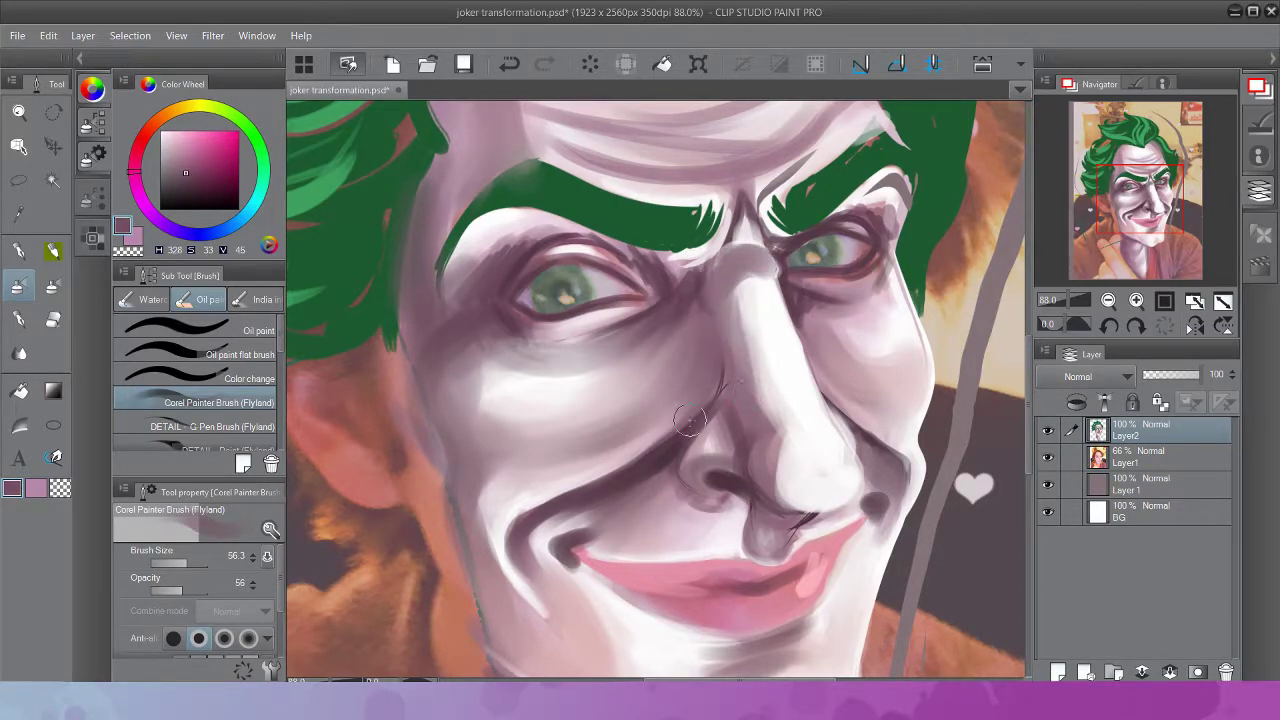
{"action": "left_click", "coordinate": [176, 562]}
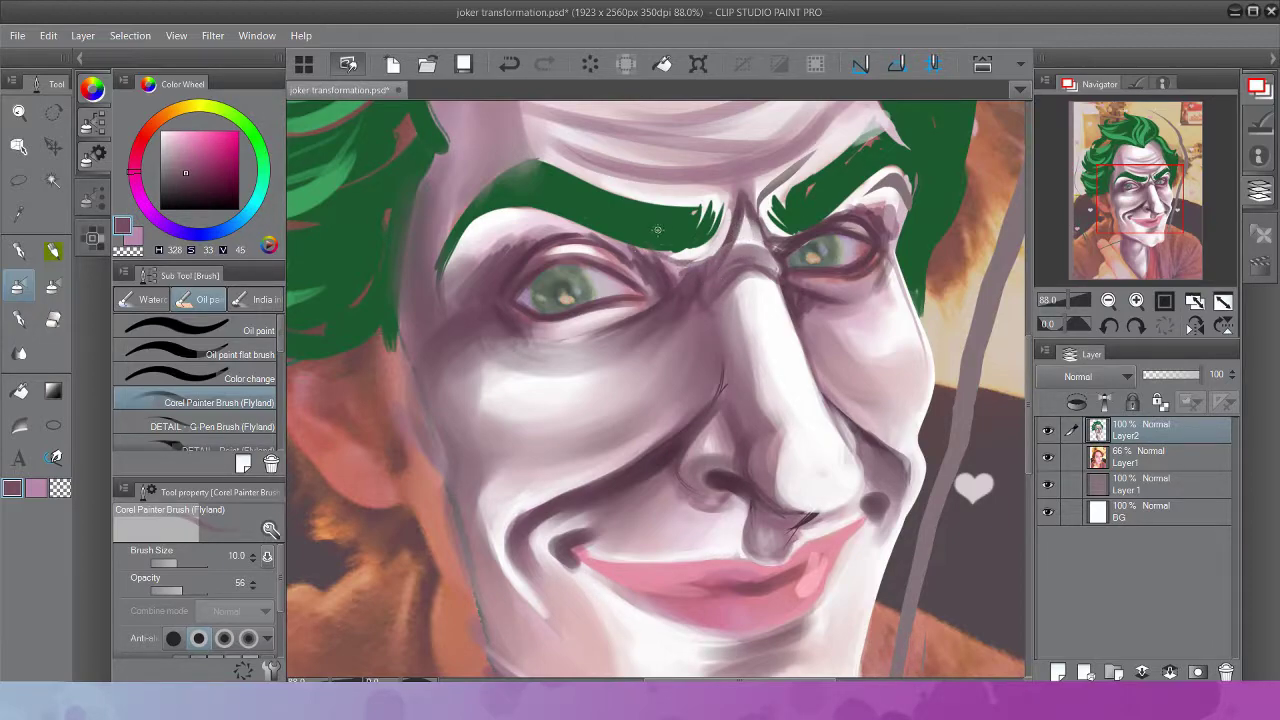
Fill the near eyebrow's inner end with dark green, and trim the edges of both eyebrows in pale pink at brush size 31.7
{"action": "left_click", "coordinate": [595, 232], "text": "alt"}
{"action": "left_click", "coordinate": [183, 563]}
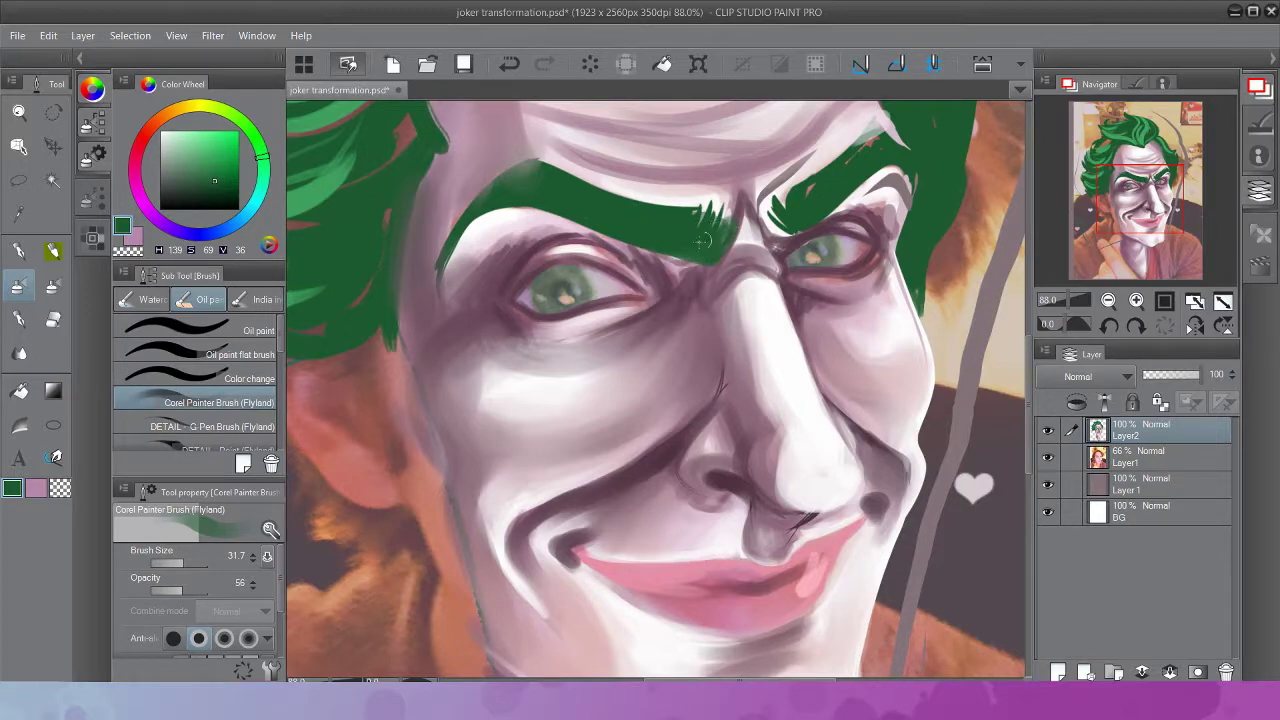
{"action": "left_click", "coordinate": [668, 257], "text": "alt"}
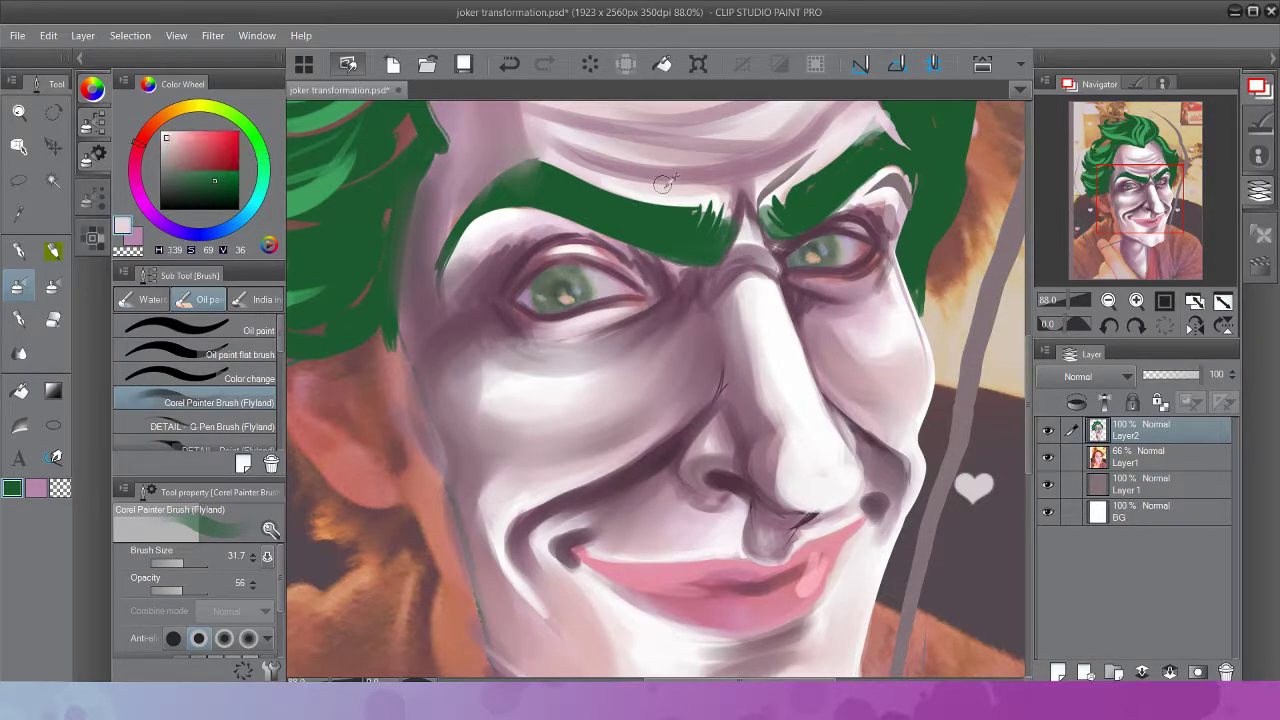
{"action": "mouse_move", "coordinate": [612, 172]}
{"action": "left_mouse_down"}
{"action": "mouse_move", "coordinate": [730, 210]}
{"action": "mouse_move", "coordinate": [735, 247]}
{"action": "mouse_move", "coordinate": [754, 218]}
{"action": "mouse_move", "coordinate": [738, 274]}
{"action": "mouse_move", "coordinate": [777, 286]}
{"action": "mouse_move", "coordinate": [525, 205]}
{"action": "left_mouse_up"}
{"action": "left_click_drag", "start_coordinate": [795, 240], "coordinate": [883, 181]}
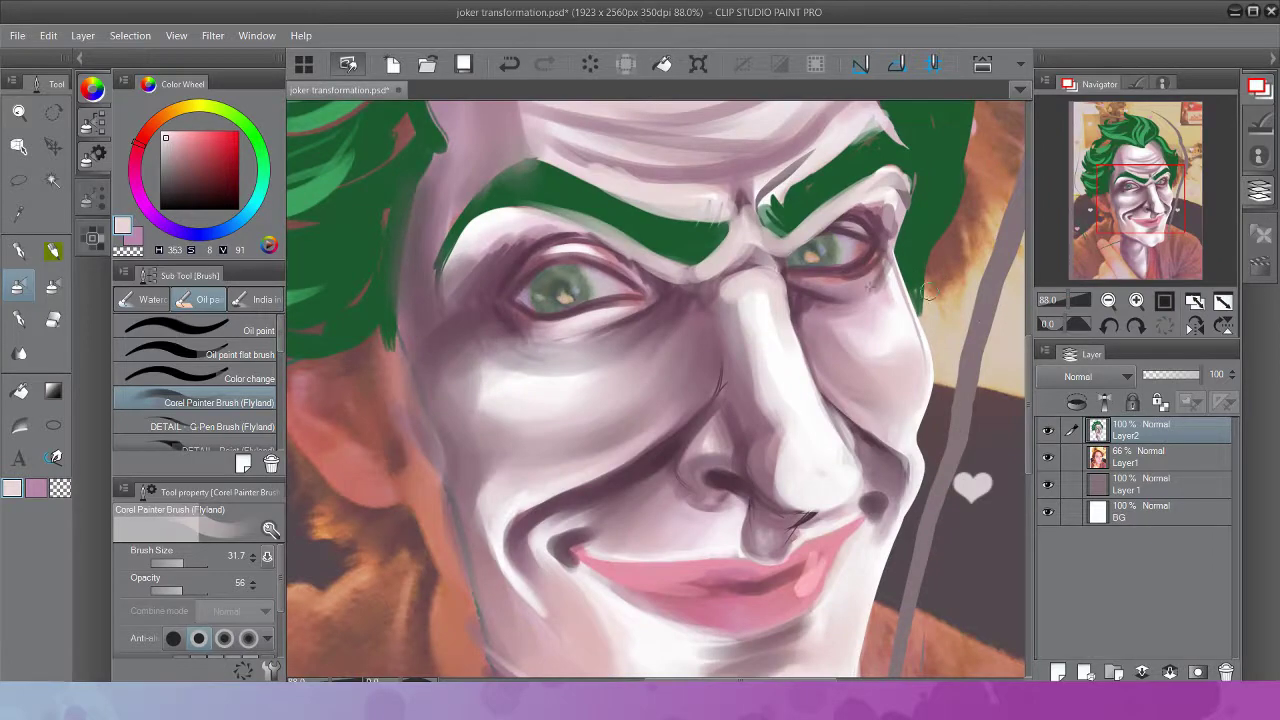
Shade the nose tip, nose bridge and the area beneath the near eyebrow's inner end in mauve at brush size 31.7
{"action": "left_click", "coordinate": [797, 503], "text": "alt"}
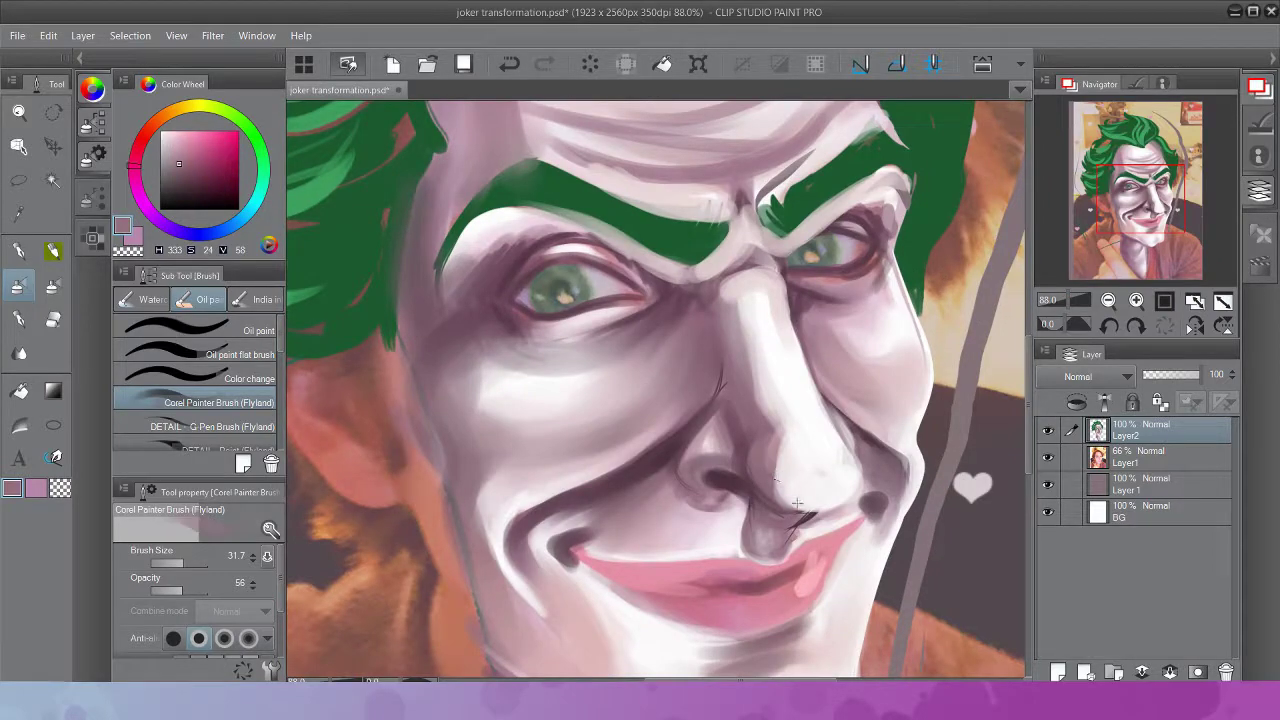
{"action": "left_click_drag", "start_coordinate": [845, 480], "coordinate": [818, 497]}
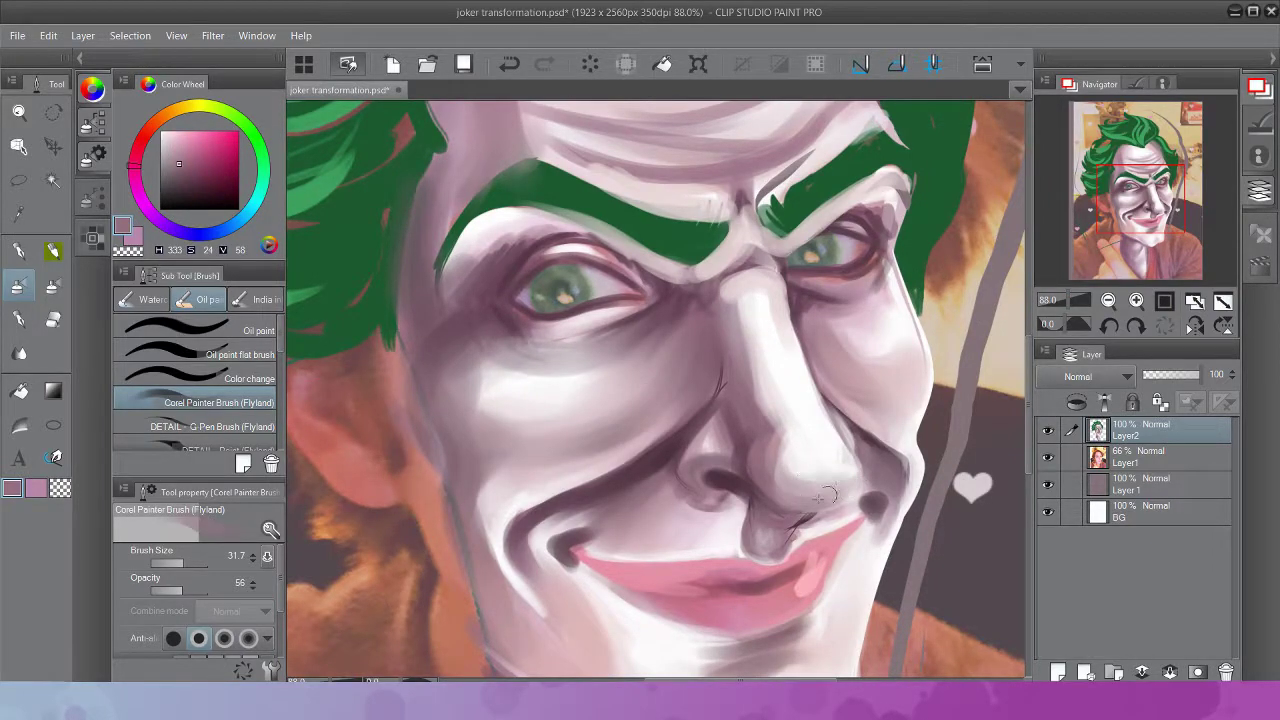
{"action": "left_click", "coordinate": [710, 404], "text": "alt"}
{"action": "left_click_drag", "start_coordinate": [766, 270], "coordinate": [744, 262]}
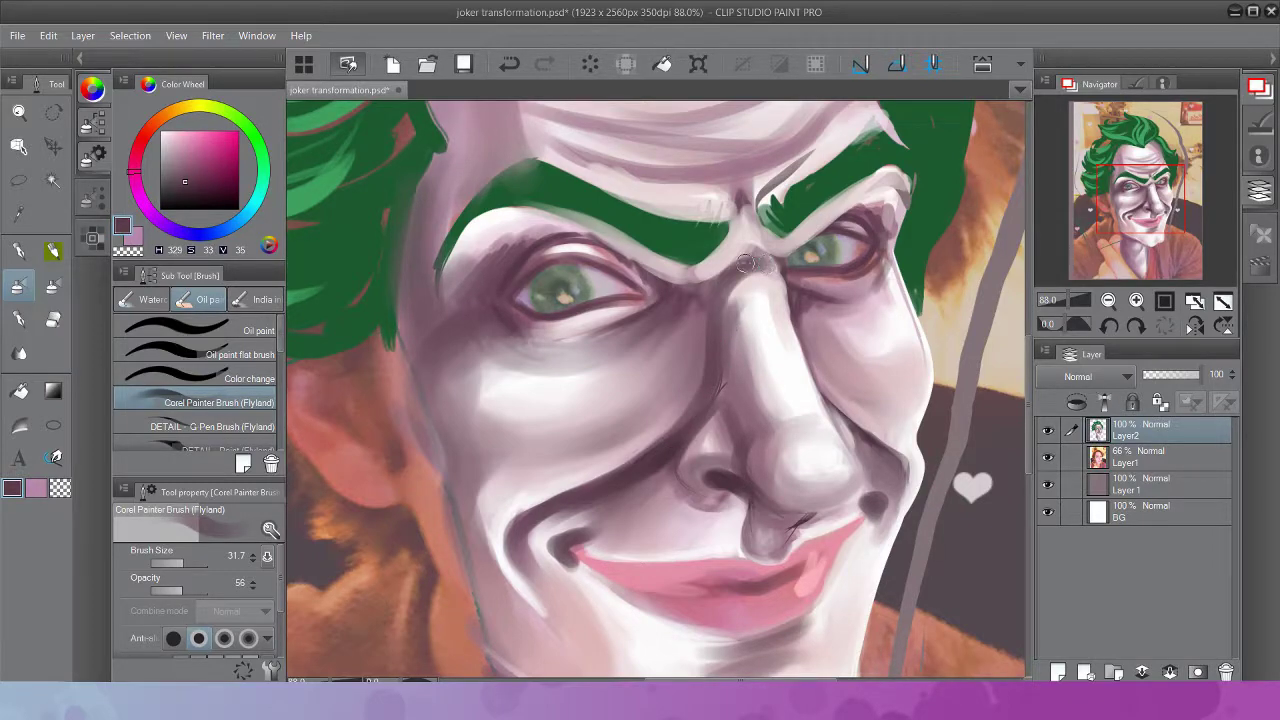
{"action": "mouse_move", "coordinate": [663, 274]}
{"action": "left_mouse_down"}
{"action": "mouse_move", "coordinate": [608, 244]}
{"action": "mouse_move", "coordinate": [704, 270]}
{"action": "left_mouse_up"}
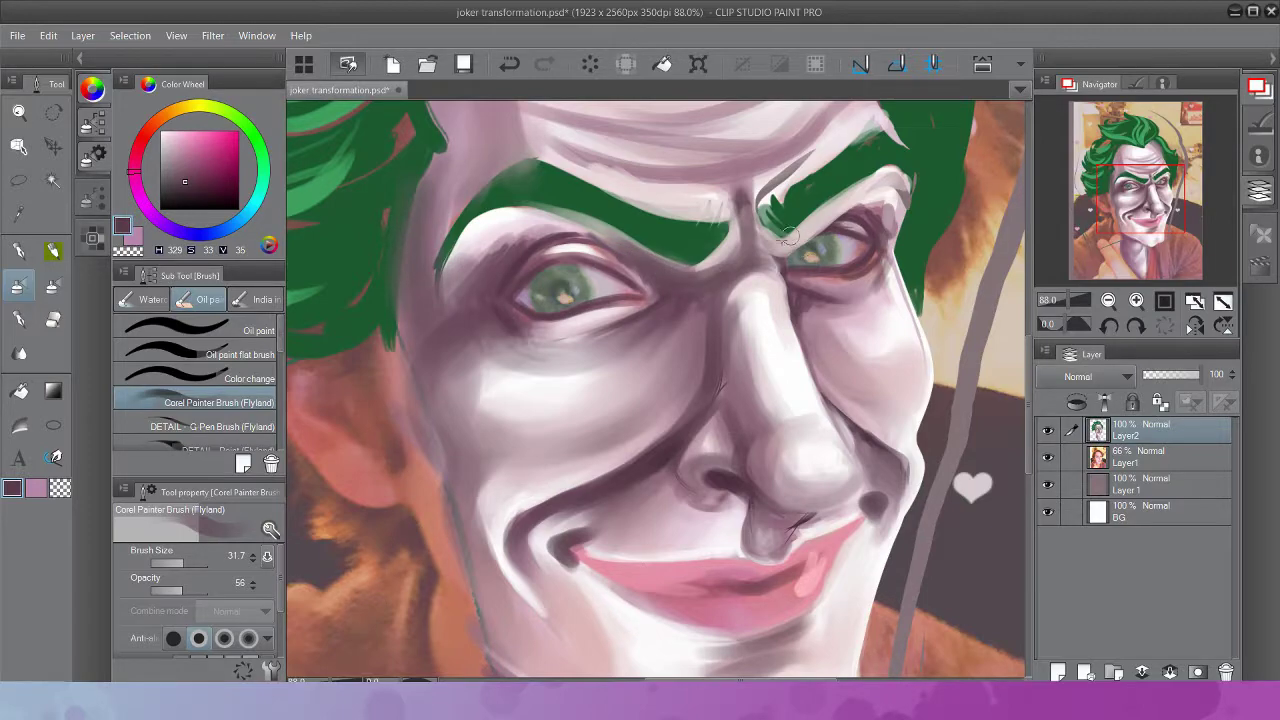
Paint over both green eyebrows in pale grey at brush size 100.2
{"action": "scroll", "coordinate": [1064, 301], "scroll_direction": "down", "scroll_amount": 3}
{"action": "scroll", "coordinate": [1066, 302], "scroll_direction": "up", "scroll_amount": 2}
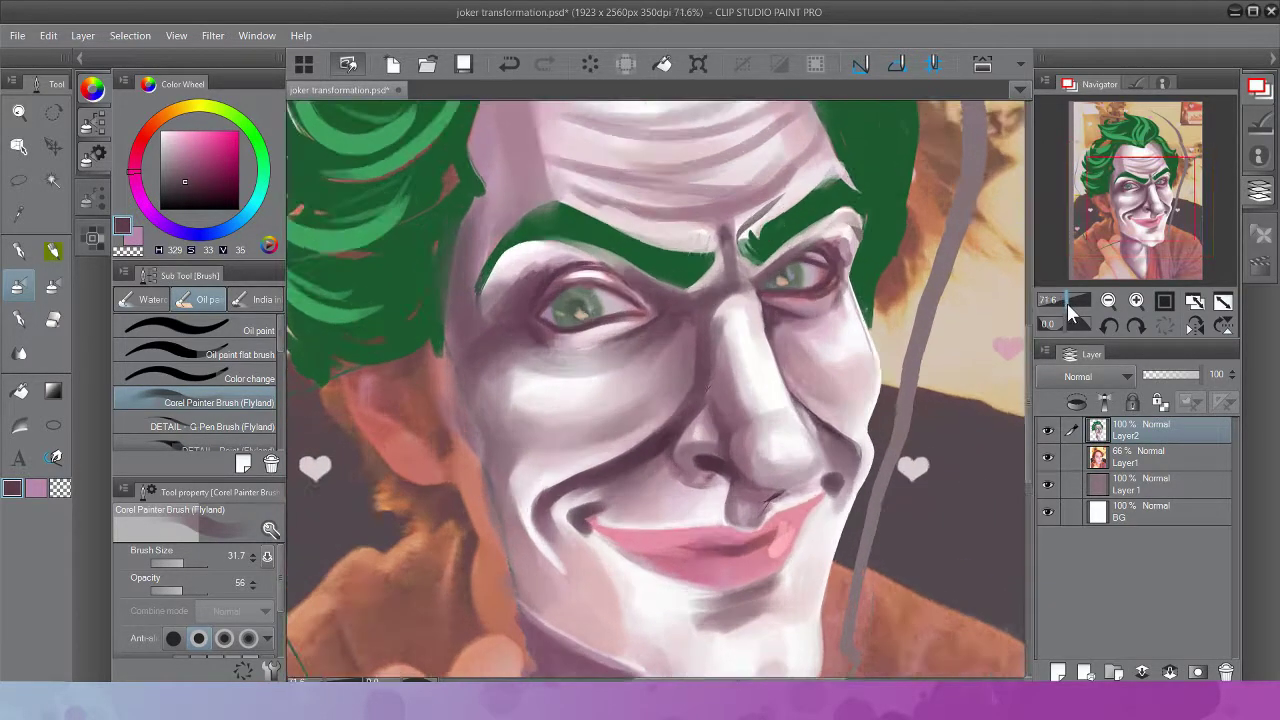
{"action": "left_click", "coordinate": [708, 262], "text": "alt"}
{"action": "mouse_move", "coordinate": [700, 255]}
{"action": "left_mouse_down"}
{"action": "mouse_move", "coordinate": [590, 205]}
{"action": "mouse_move", "coordinate": [523, 200]}
{"action": "mouse_move", "coordinate": [470, 265]}
{"action": "left_mouse_up"}
{"action": "mouse_move", "coordinate": [740, 240]}
{"action": "left_mouse_down"}
{"action": "mouse_move", "coordinate": [826, 184]}
{"action": "mouse_move", "coordinate": [868, 178]}
{"action": "left_mouse_up"}
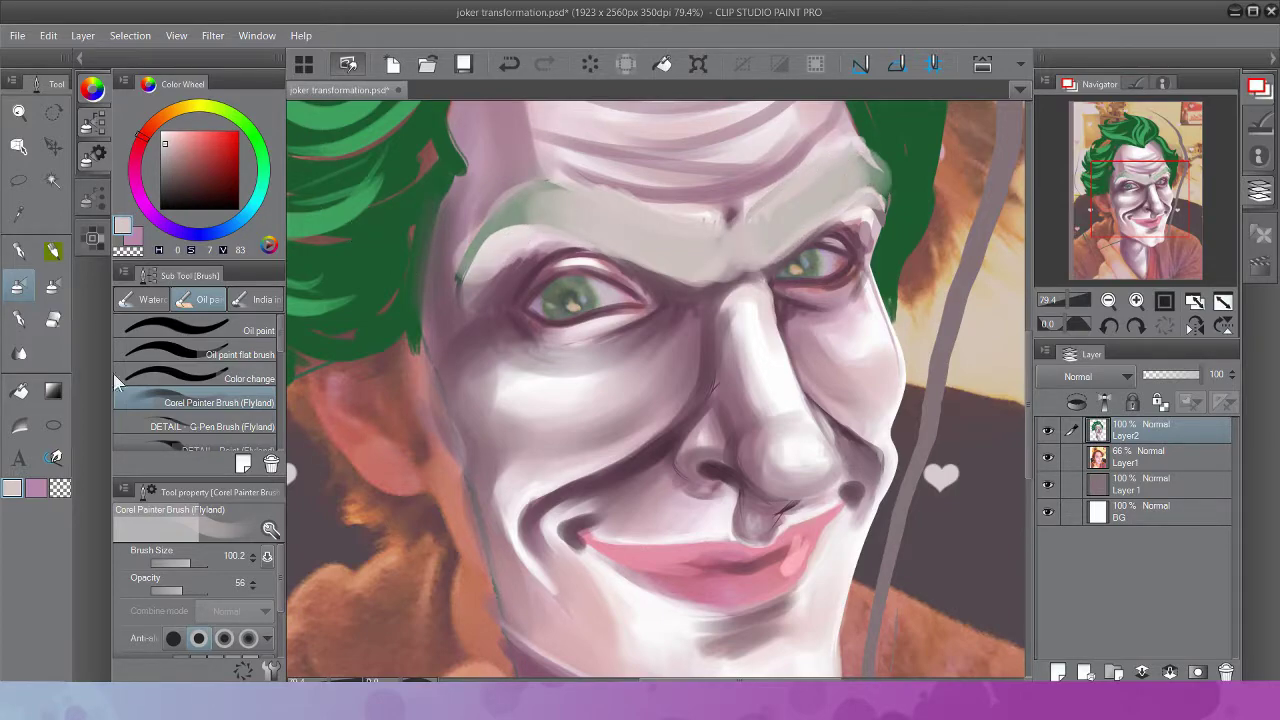
Blend sampled mauve and grey skin tones into the brow ridge, the area above both eyes and the near temple
{"action": "left_click", "coordinate": [678, 296], "text": "alt"}
{"action": "mouse_move", "coordinate": [678, 296]}
{"action": "left_mouse_down"}
{"action": "mouse_move", "coordinate": [585, 225]}
{"action": "mouse_move", "coordinate": [678, 287]}
{"action": "mouse_move", "coordinate": [668, 283]}
{"action": "mouse_move", "coordinate": [757, 262]}
{"action": "left_mouse_up"}
{"action": "left_click", "coordinate": [850, 207], "text": "alt"}
{"action": "mouse_move", "coordinate": [790, 215]}
{"action": "left_mouse_down"}
{"action": "mouse_move", "coordinate": [700, 250]}
{"action": "mouse_move", "coordinate": [560, 180]}
{"action": "mouse_move", "coordinate": [558, 240]}
{"action": "mouse_move", "coordinate": [480, 230]}
{"action": "mouse_move", "coordinate": [460, 270]}
{"action": "left_mouse_up"}
{"action": "left_click", "coordinate": [615, 208], "text": "alt"}
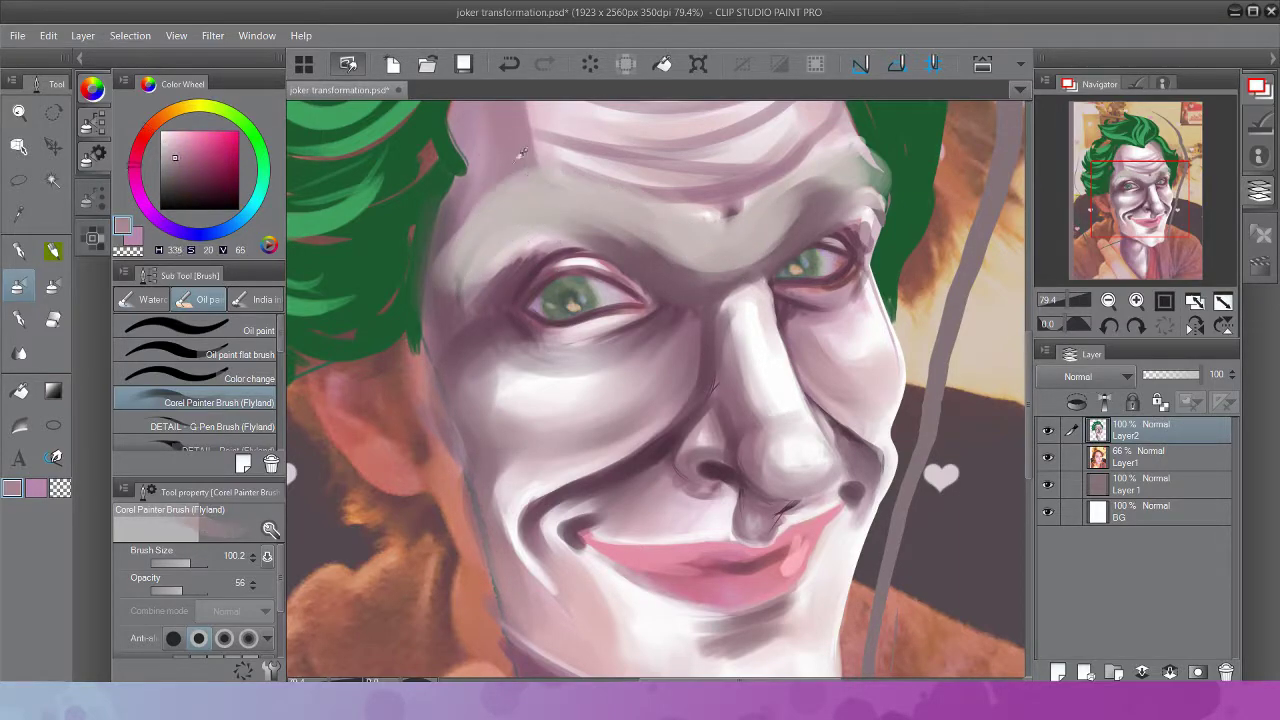
{"action": "mouse_move", "coordinate": [490, 200]}
{"action": "left_mouse_down"}
{"action": "mouse_move", "coordinate": [443, 257]}
{"action": "mouse_move", "coordinate": [453, 343]}
{"action": "mouse_move", "coordinate": [482, 282]}
{"action": "left_mouse_up"}
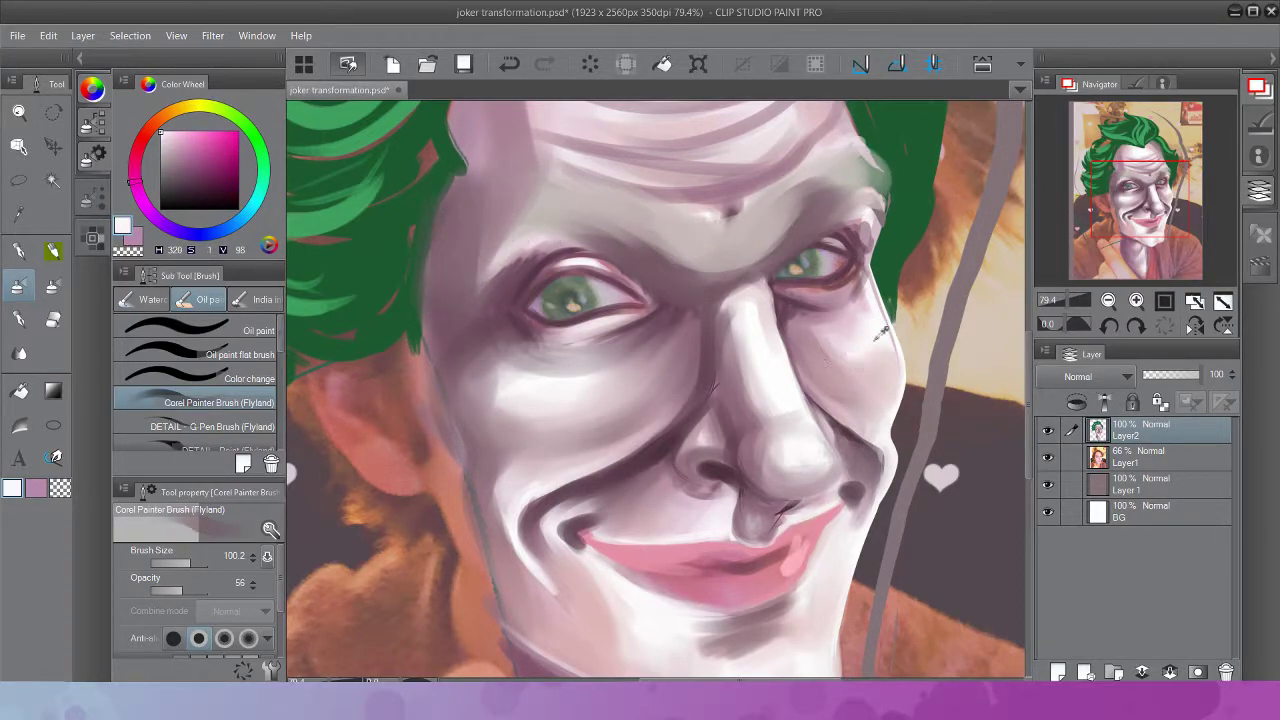
Outline the far side of the face, the far eyelid and the nose bridge in white with the G-pen at size 11.2
{"action": "key", "text": "p"}
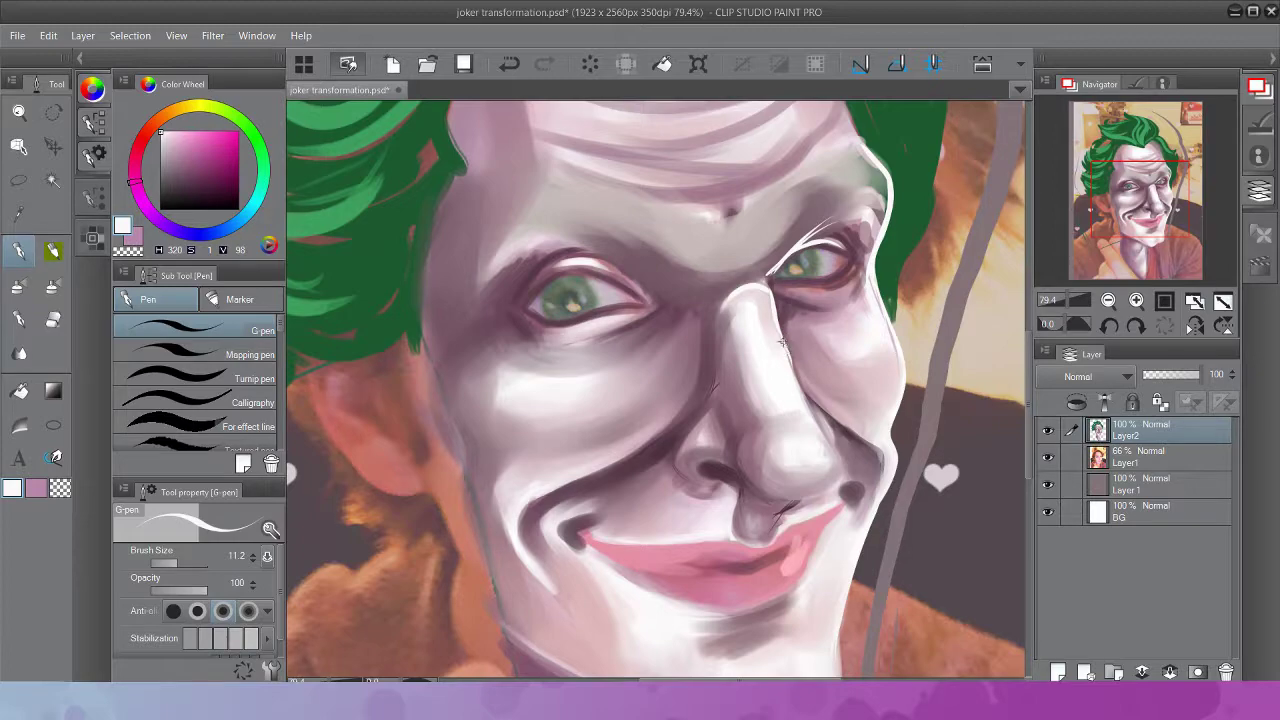
{"action": "key", "text": "XF86AudioLowerVolume"}
{"action": "key", "text": "XF86AudioLowerVolume"}
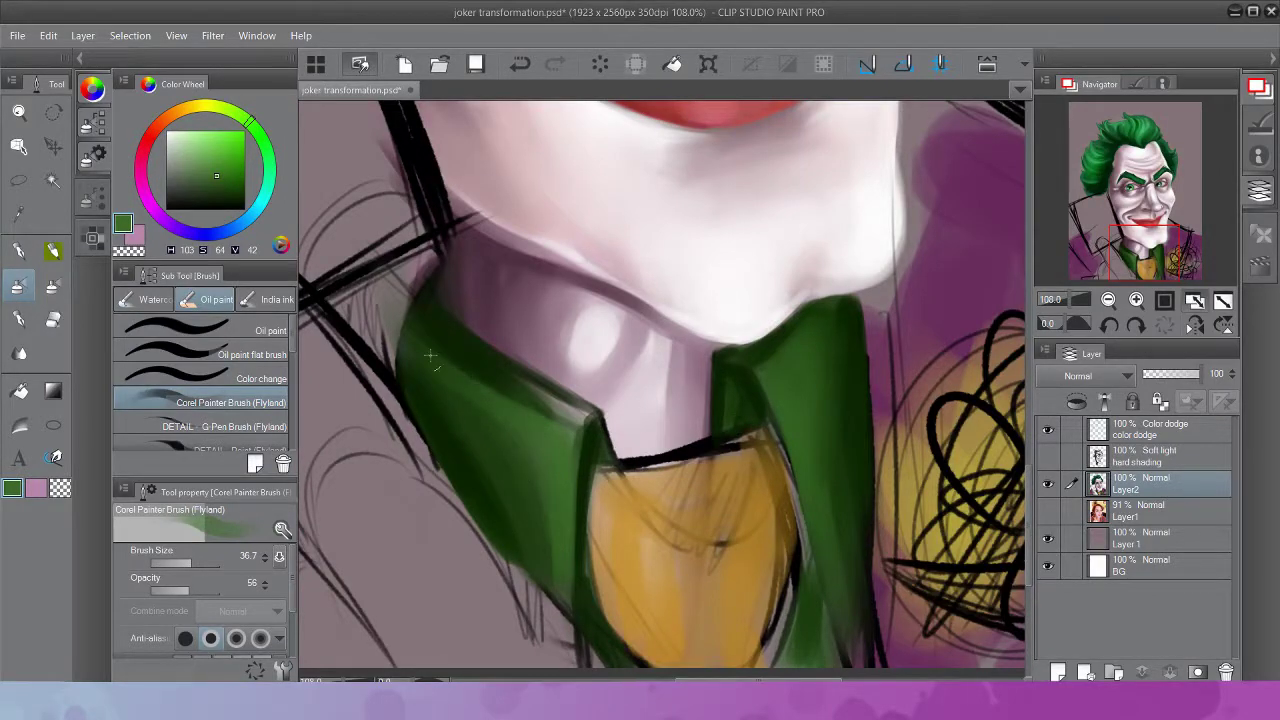
Refine the near green collar's fold, and highlight its folded edge and front panel in lighter green at brush size 15.6
{"action": "left_click_drag", "start_coordinate": [500, 358], "coordinate": [581, 418]}
{"action": "scroll", "coordinate": [763, 540], "scroll_direction": "down", "scroll_amount": 3}
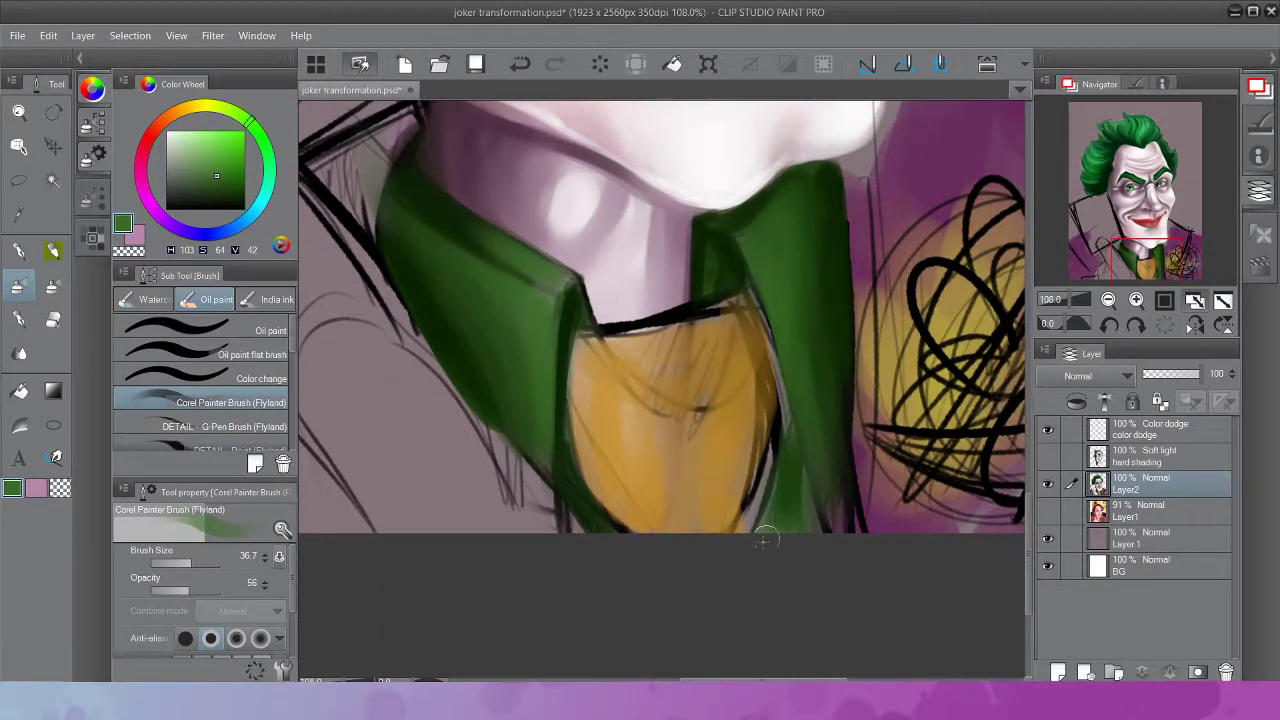
{"action": "mouse_move", "coordinate": [1070, 313]}
{"action": "left_mouse_down"}
{"action": "mouse_move", "coordinate": [1062, 305]}
{"action": "mouse_move", "coordinate": [1078, 305]}
{"action": "left_mouse_up"}
{"action": "left_click", "coordinate": [187, 564]}
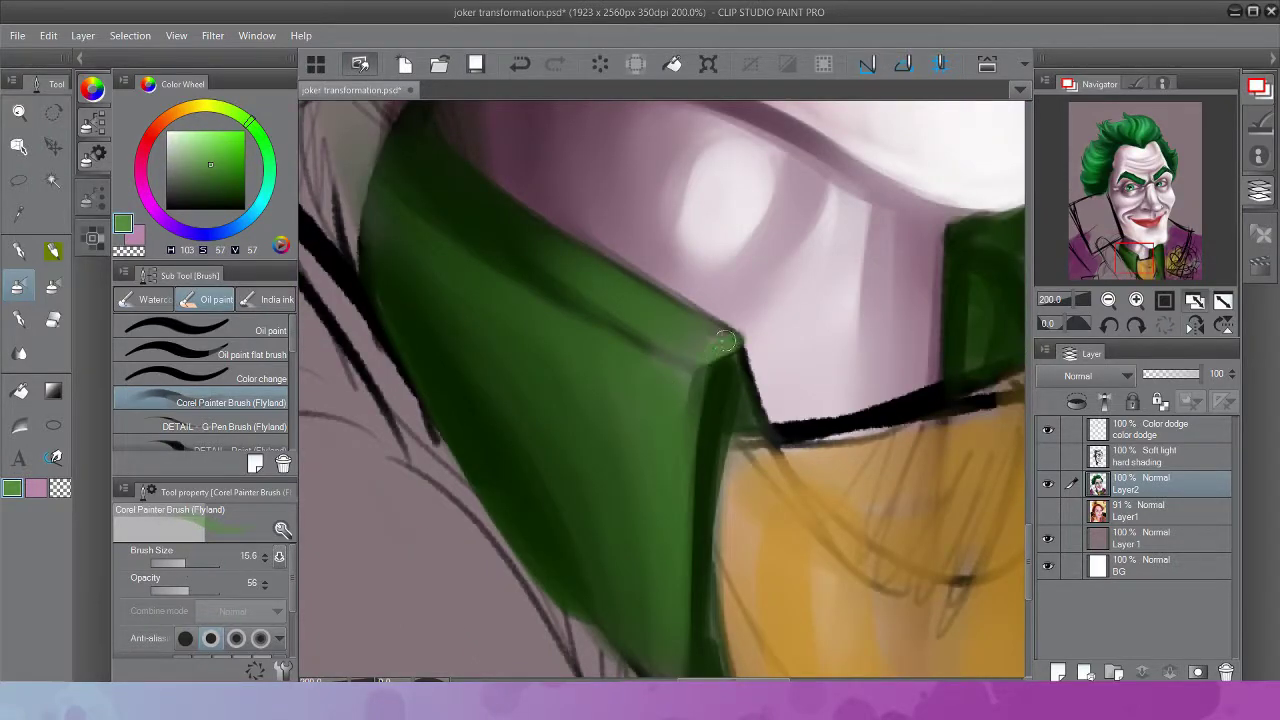
{"action": "mouse_move", "coordinate": [724, 342]}
{"action": "left_mouse_down"}
{"action": "mouse_move", "coordinate": [494, 234]}
{"action": "mouse_move", "coordinate": [471, 243]}
{"action": "mouse_move", "coordinate": [665, 340]}
{"action": "mouse_move", "coordinate": [685, 468]}
{"action": "left_mouse_up"}
{"action": "left_click_drag", "start_coordinate": [660, 398], "coordinate": [683, 522]}
Blend sampled darker greens into the near collar's front panel and beneath its fold at brush size 33.3
{"action": "left_click", "coordinate": [190, 565]}
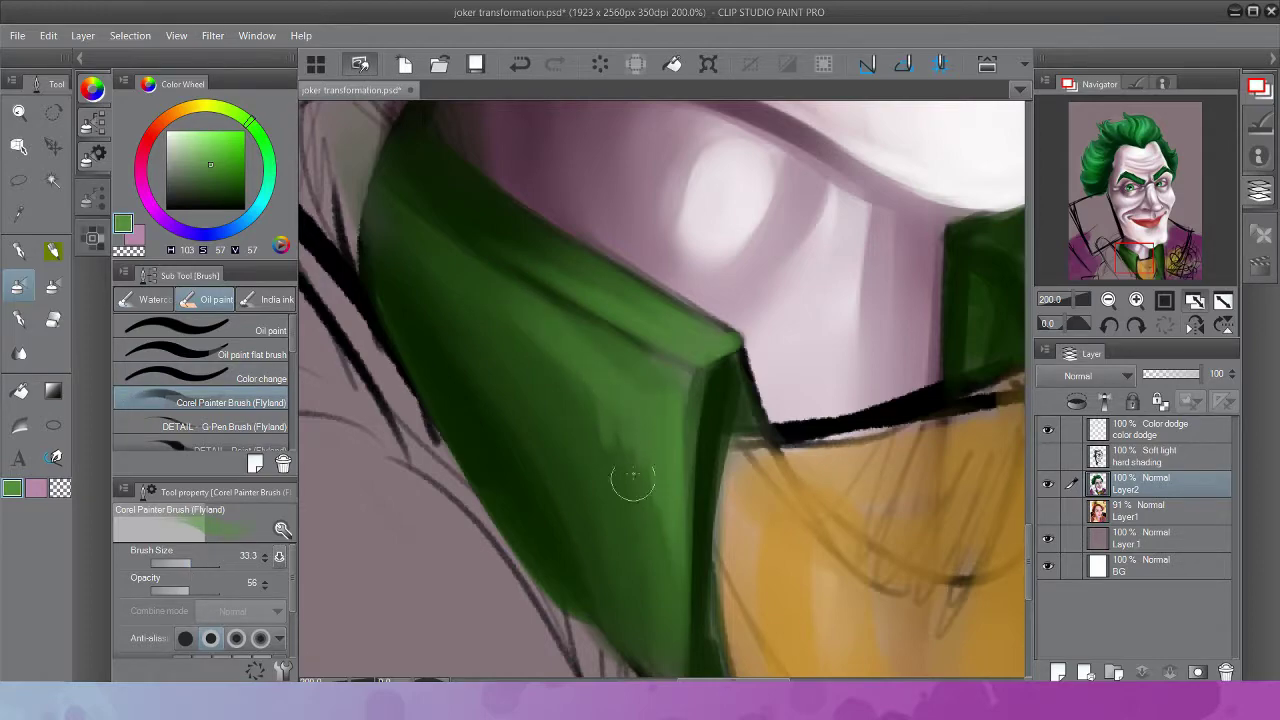
{"action": "left_click", "coordinate": [568, 402], "text": "alt"}
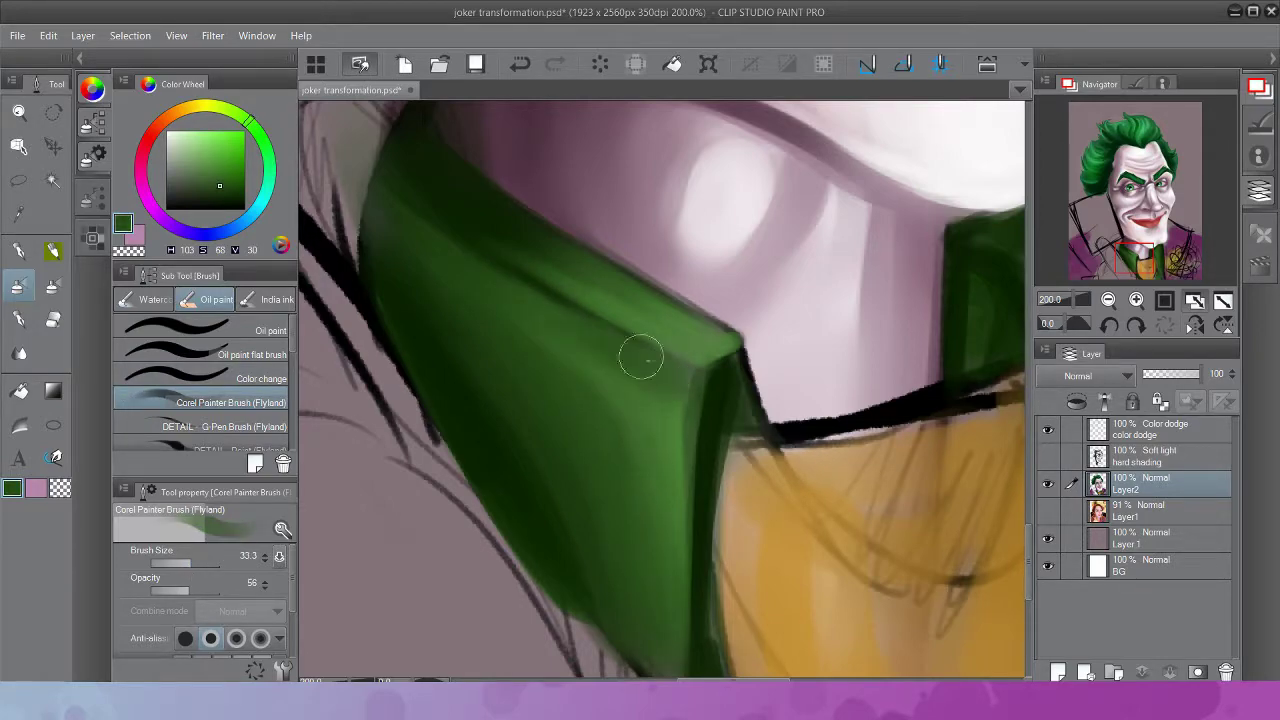
{"action": "left_click", "coordinate": [456, 300], "text": "alt"}
{"action": "left_click_drag", "start_coordinate": [532, 325], "coordinate": [638, 336]}
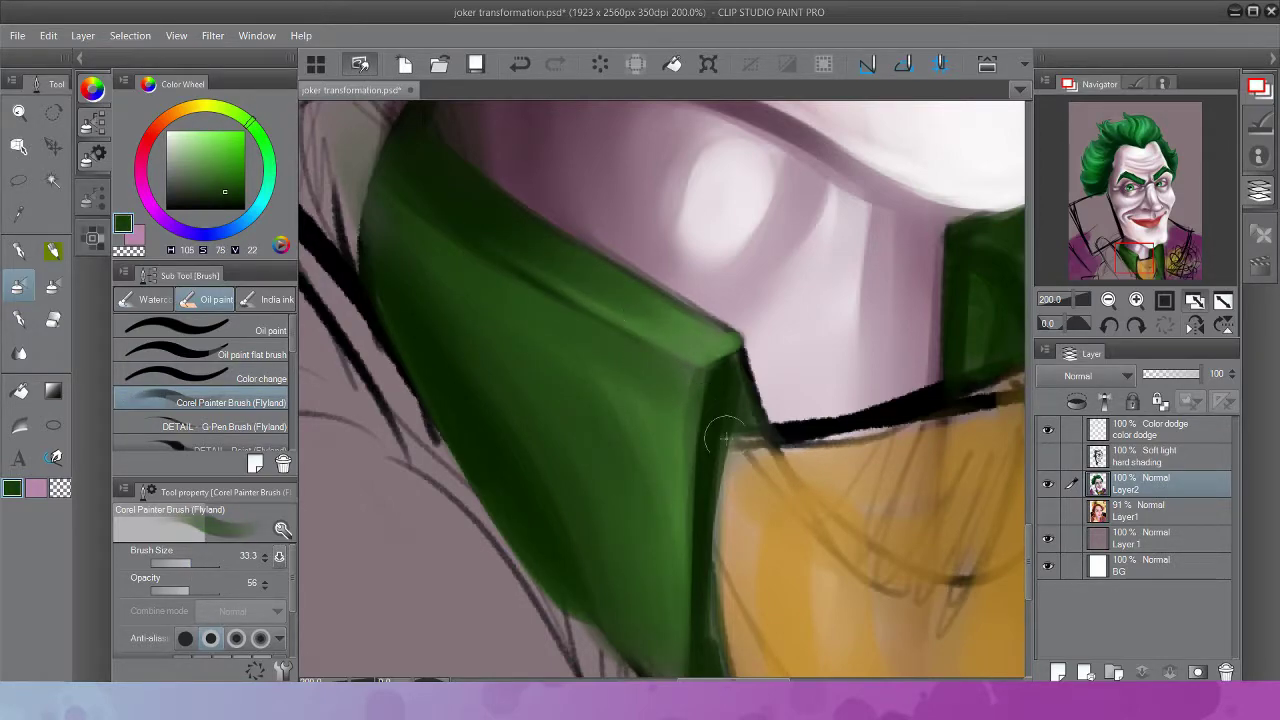
Sharpen the near collar's folded edge and vertical front crease with sampled very dark green at brush size 6.6
{"action": "left_click", "coordinate": [541, 448], "text": "alt"}
{"action": "key", "text": "bracketleft"}
{"action": "key", "text": "bracketleft"}
{"action": "key", "text": "bracketleft"}
{"action": "key", "text": "bracketleft"}
{"action": "key", "text": "bracketleft"}
{"action": "left_click_drag", "start_coordinate": [735, 340], "coordinate": [696, 472]}
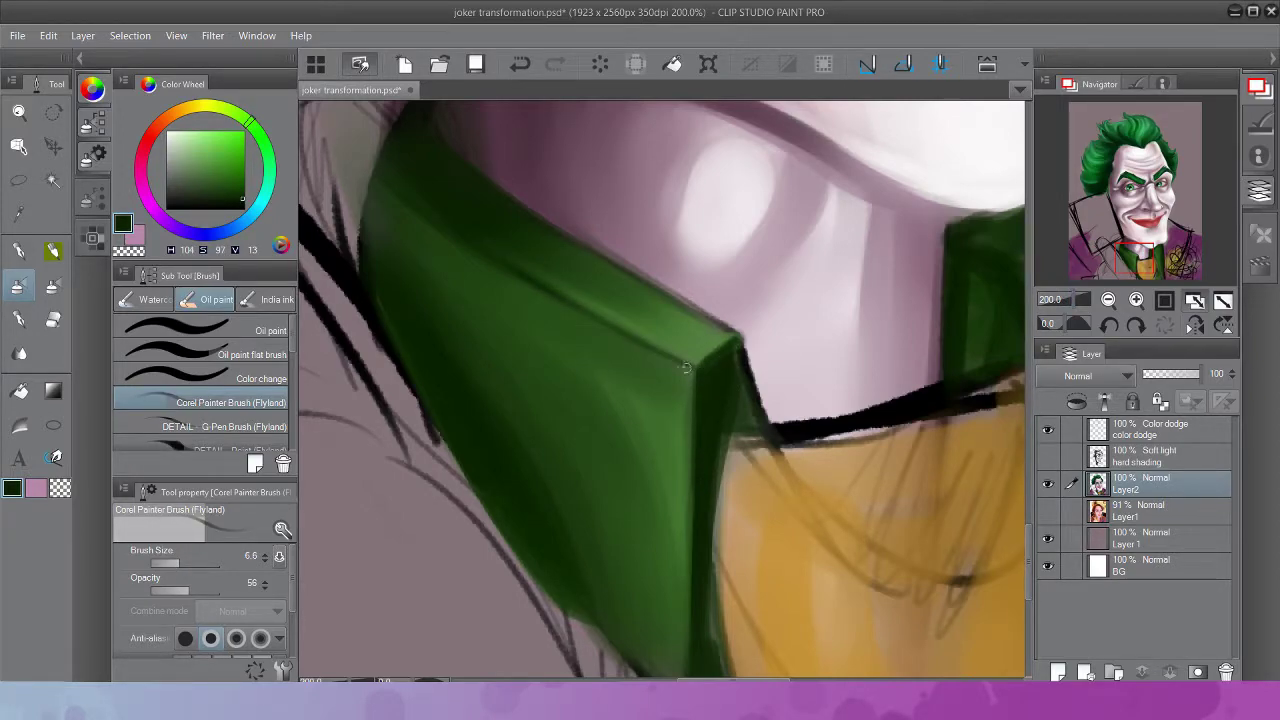
Blend sampled dark greens into the far collar's small inner fold at brush size 22.8
{"action": "left_click_drag", "start_coordinate": [905, 275], "coordinate": [651, 435]}
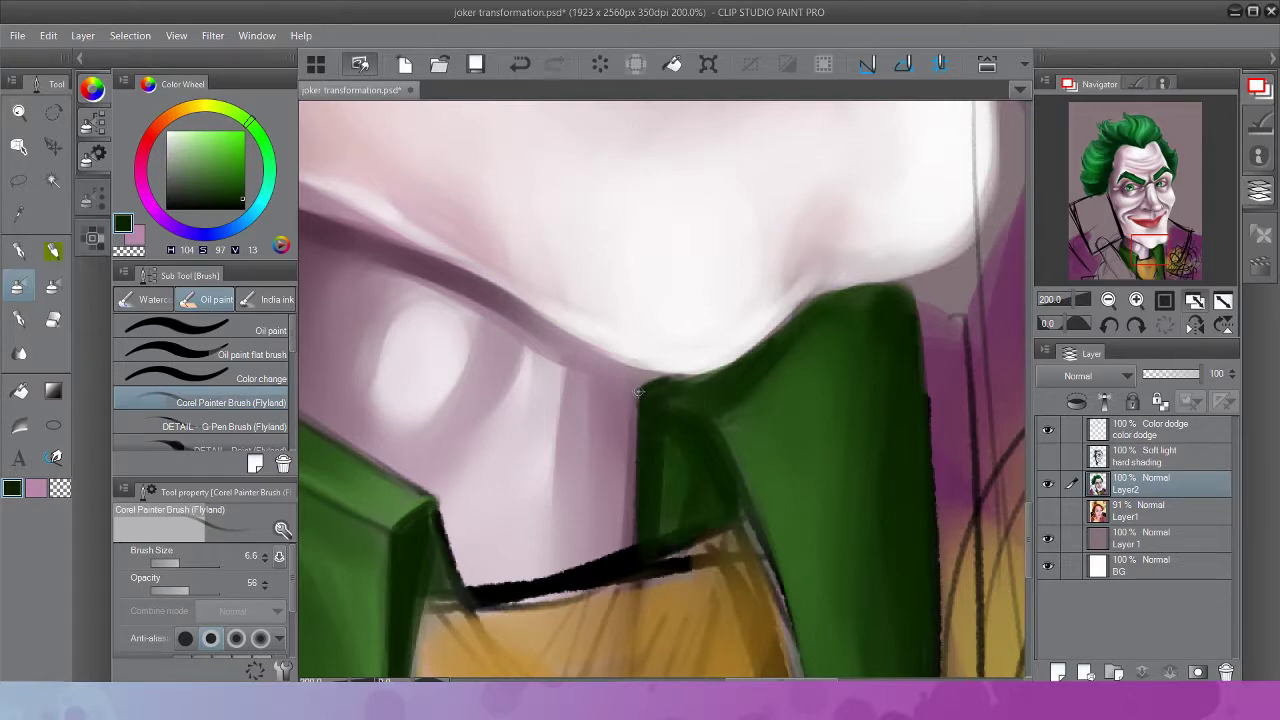
{"action": "left_click", "coordinate": [187, 562]}
{"action": "left_click", "coordinate": [660, 488], "text": "alt"}
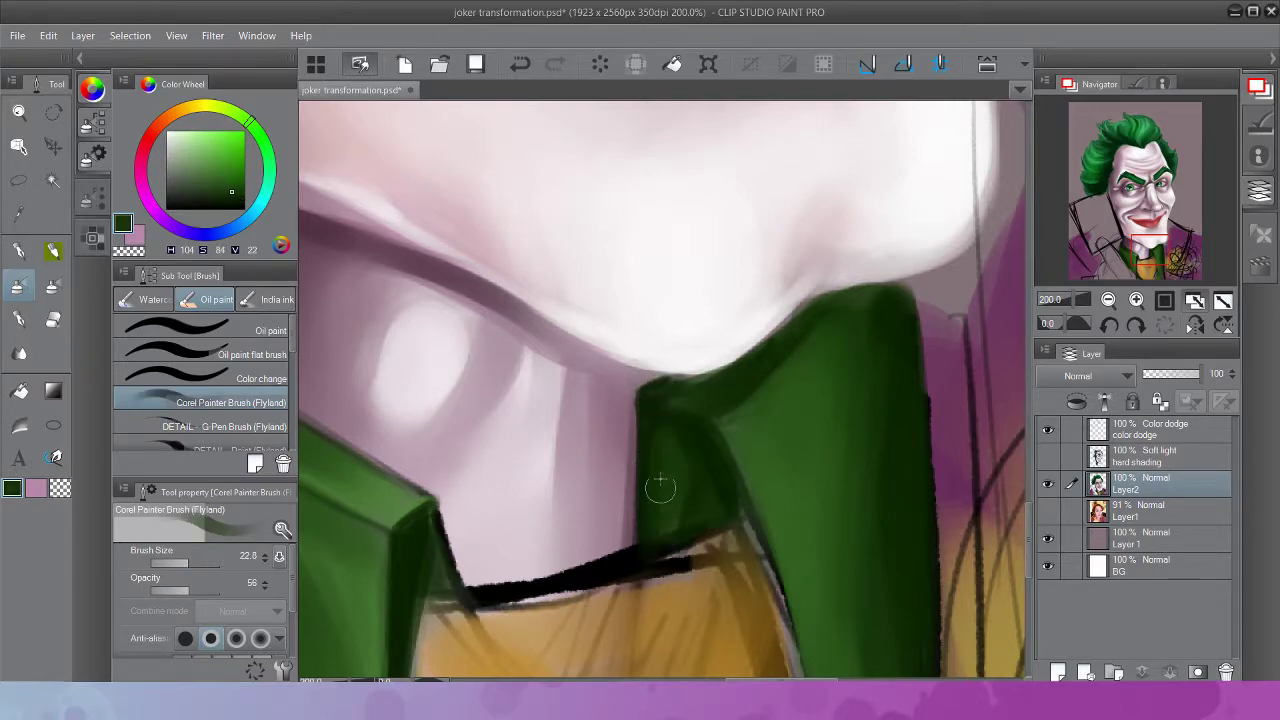
{"action": "scroll", "coordinate": [691, 440], "scroll_direction": "down", "scroll_amount": 3}
{"action": "scroll", "coordinate": [691, 440], "scroll_direction": "up", "scroll_amount": 3}
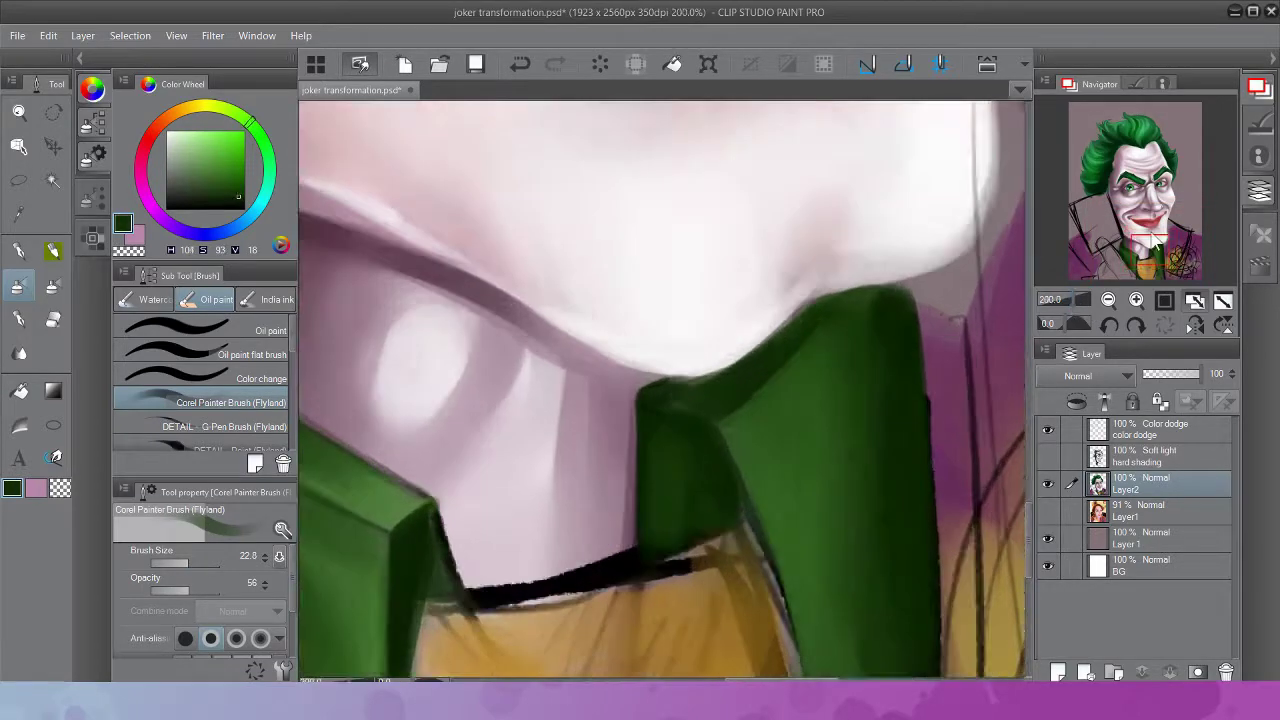
Shade the far collar's lower folds with sampled dark green at brush size 12.9
{"action": "left_click", "coordinate": [1150, 270]}
{"action": "left_click", "coordinate": [187, 558]}
{"action": "left_click", "coordinate": [714, 238], "text": "alt"}
{"action": "left_click_drag", "start_coordinate": [714, 238], "coordinate": [717, 312]}
{"action": "left_click_drag", "start_coordinate": [659, 431], "coordinate": [705, 362]}
{"action": "left_click_drag", "start_coordinate": [795, 458], "coordinate": [797, 342]}
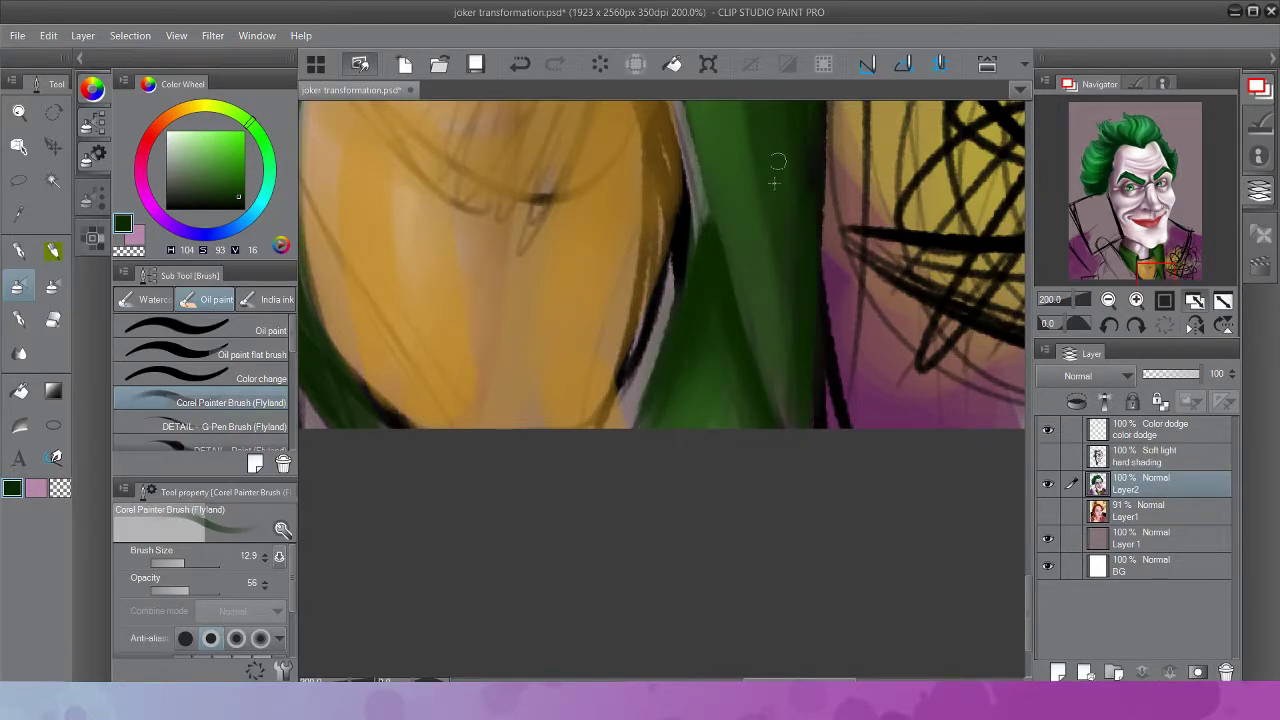
{"action": "left_click_drag", "start_coordinate": [708, 244], "coordinate": [694, 182]}
Highlight the far collar's front panel and inner fold with sampled lighter green, reducing the brush to size 10.6
{"action": "mouse_move", "coordinate": [1080, 299]}
{"action": "left_mouse_down"}
{"action": "mouse_move", "coordinate": [1058, 300]}
{"action": "mouse_move", "coordinate": [1097, 304]}
{"action": "left_mouse_up"}
{"action": "left_click", "coordinate": [1148, 213]}
{"action": "left_click", "coordinate": [420, 420], "text": "alt"}
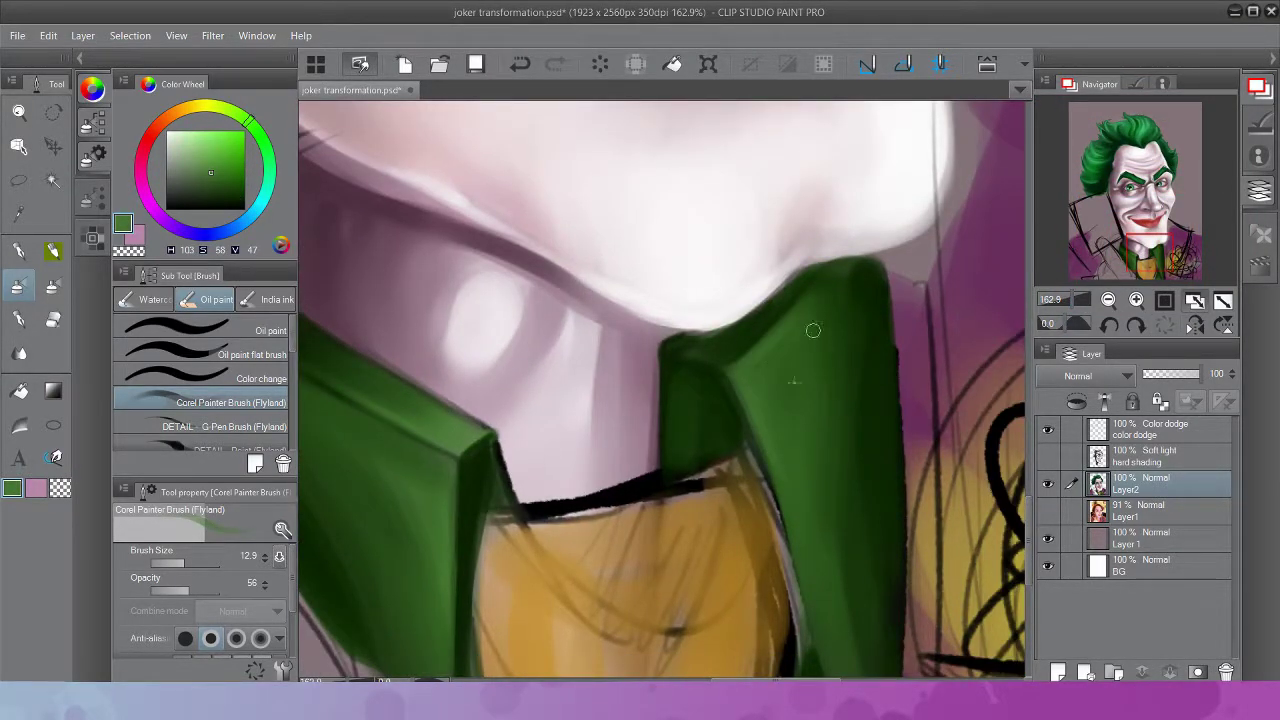
{"action": "left_click_drag", "start_coordinate": [700, 400], "coordinate": [684, 431]}
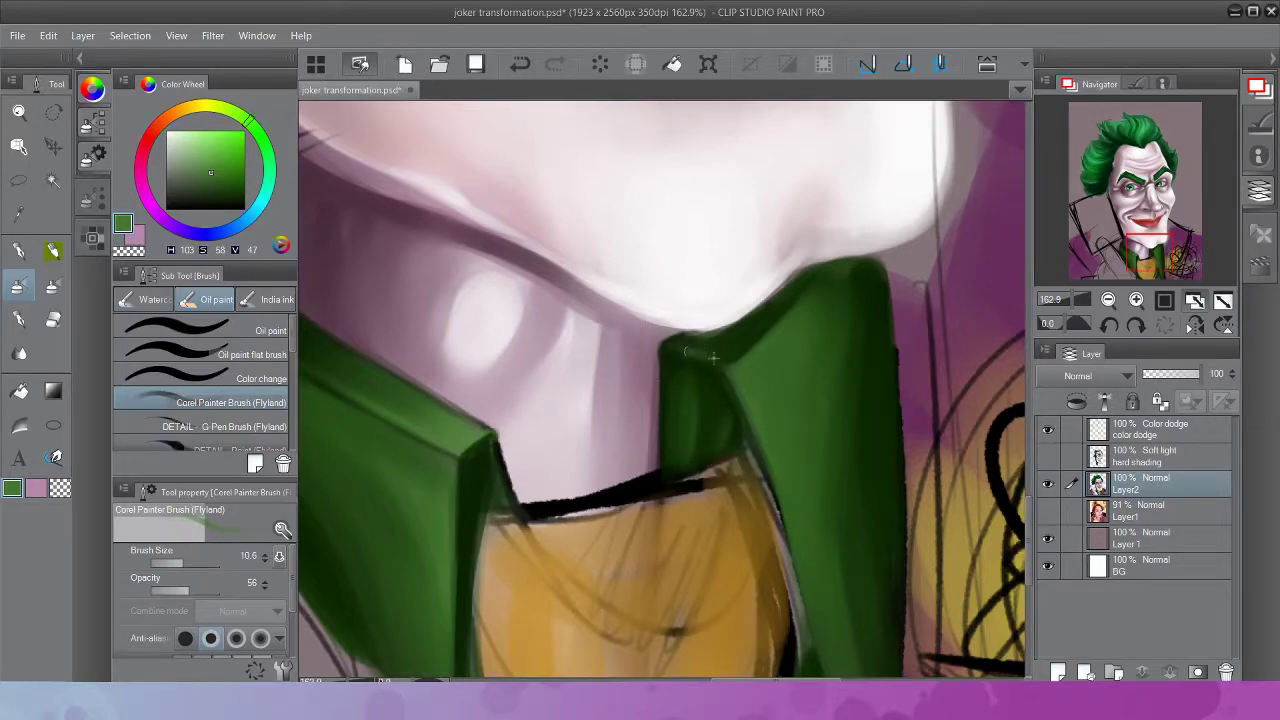
Define the near collar's inner corner beside the neck with sampled very dark green at brush size 10.6
{"action": "left_click_drag", "start_coordinate": [473, 493], "coordinate": [568, 303]}
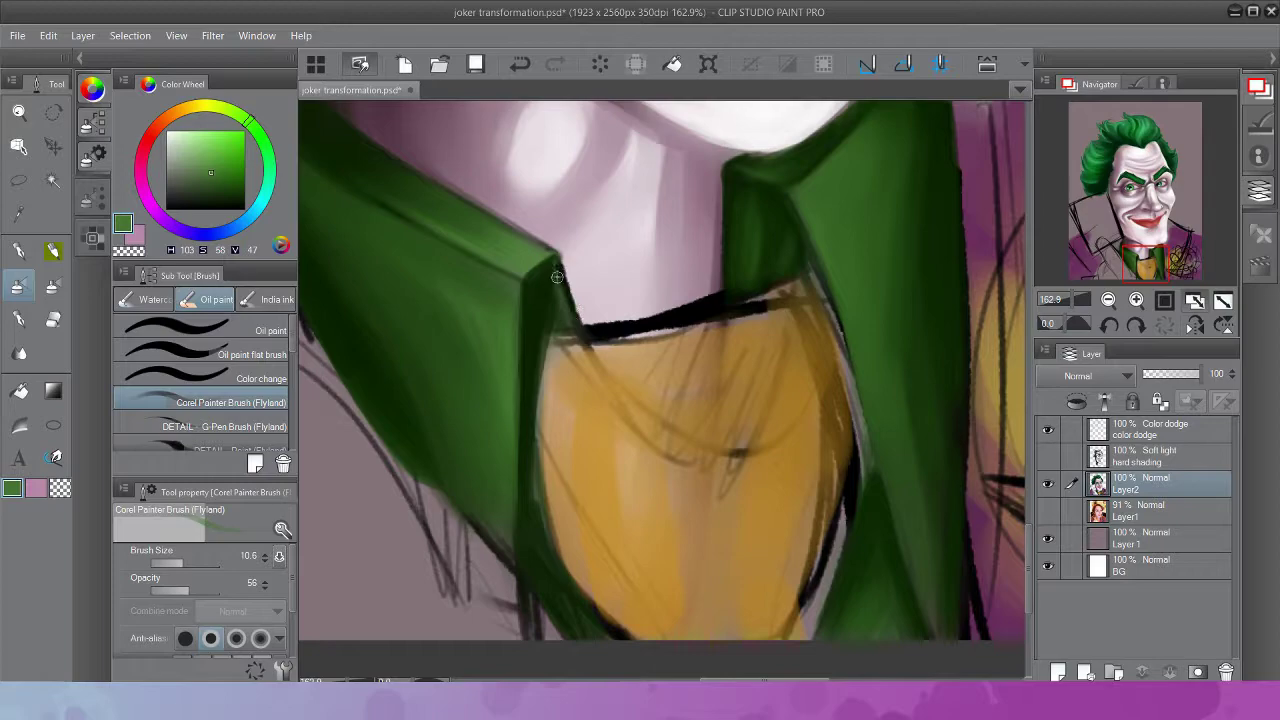
{"action": "left_click", "coordinate": [550, 260], "text": "alt"}
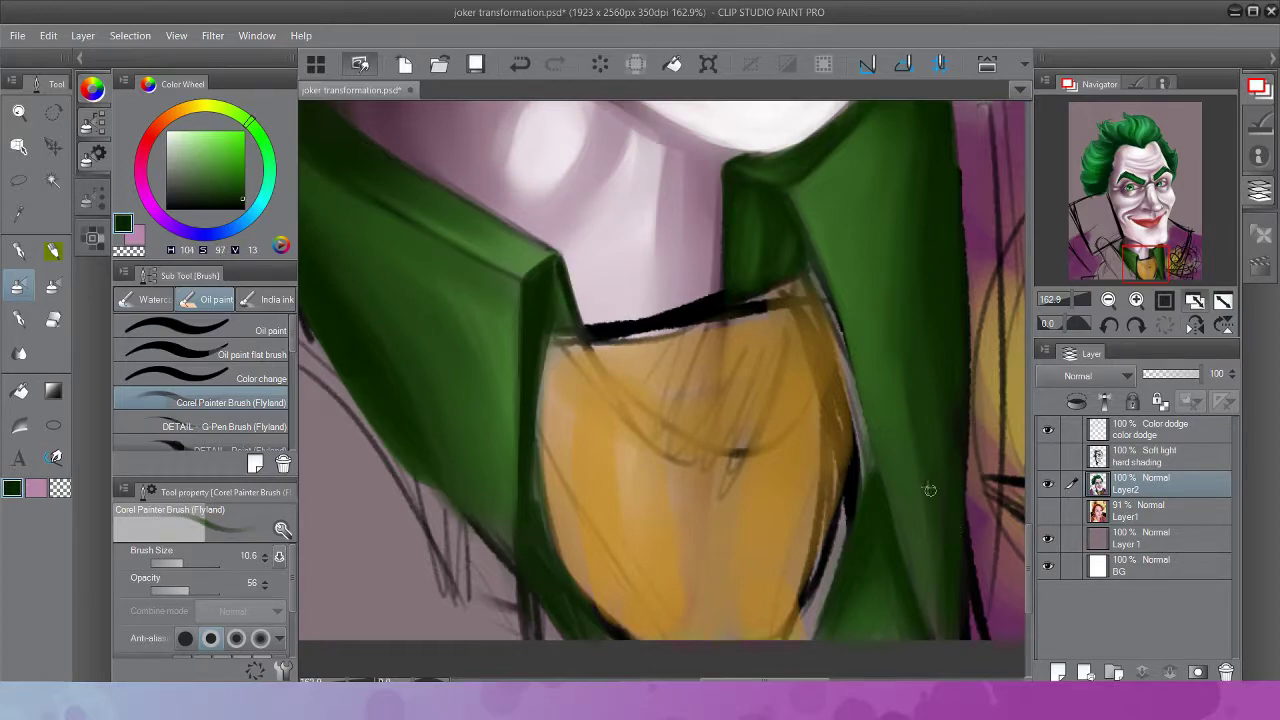
{"action": "left_click_drag", "start_coordinate": [1095, 304], "coordinate": [1080, 305]}
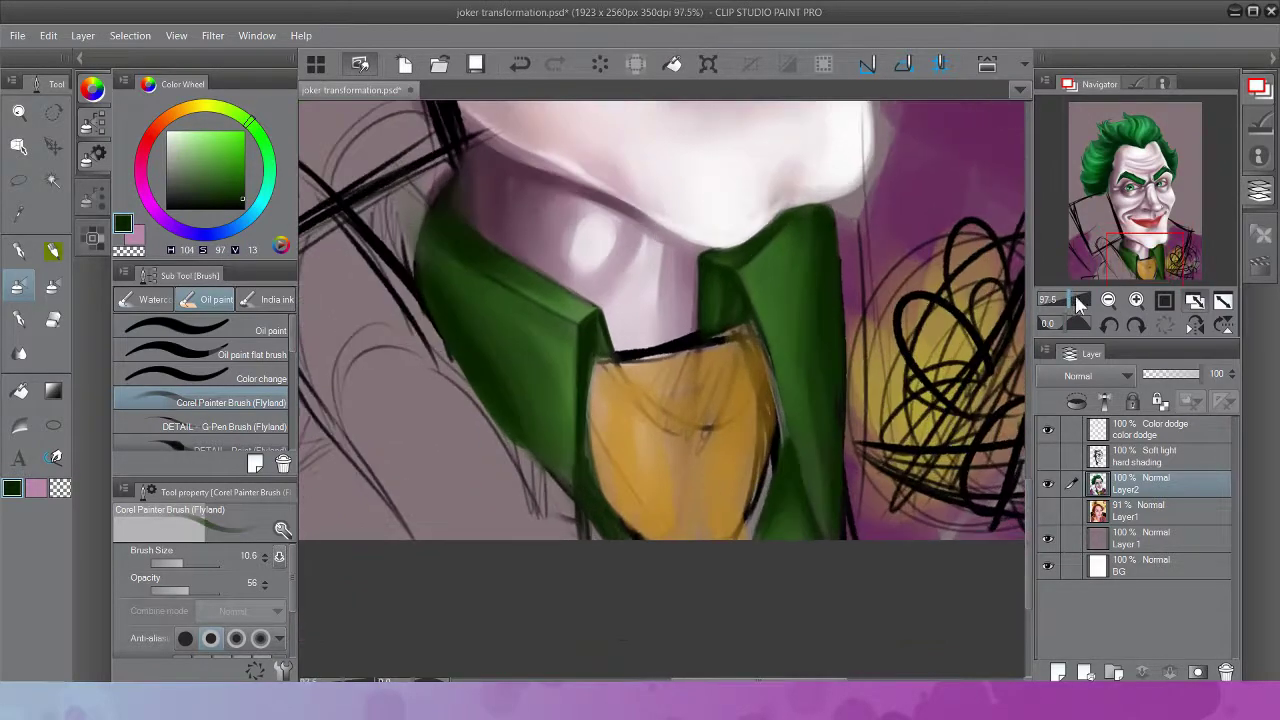
Paint sampled golden browns over the tie's sketch lines, upper edge and sides at brush size 64.9
{"action": "left_click", "coordinate": [690, 430], "text": "alt"}
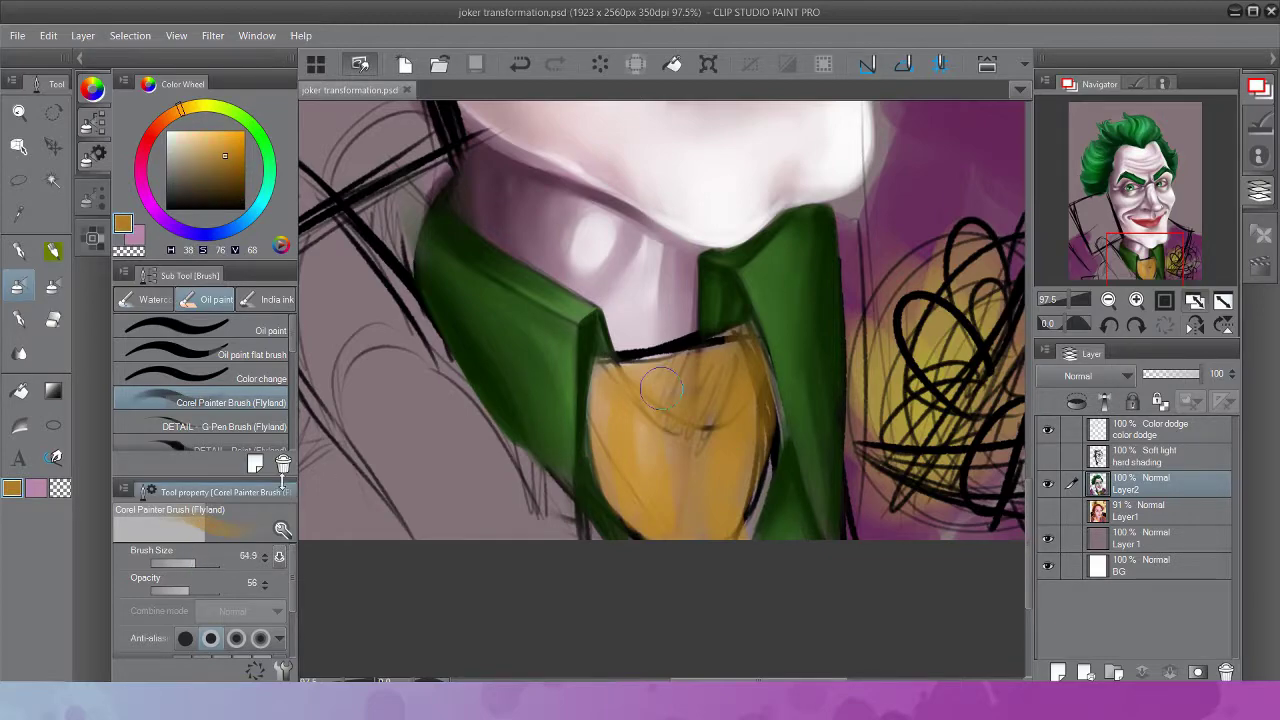
{"action": "left_click_drag", "start_coordinate": [183, 563], "coordinate": [196, 563]}
{"action": "mouse_move", "coordinate": [760, 440]}
{"action": "left_mouse_down"}
{"action": "mouse_move", "coordinate": [770, 490]}
{"action": "mouse_move", "coordinate": [640, 505]}
{"action": "mouse_move", "coordinate": [665, 515]}
{"action": "left_mouse_up"}
{"action": "left_click", "coordinate": [755, 480], "text": "alt"}
{"action": "left_click_drag", "start_coordinate": [650, 405], "coordinate": [740, 340]}
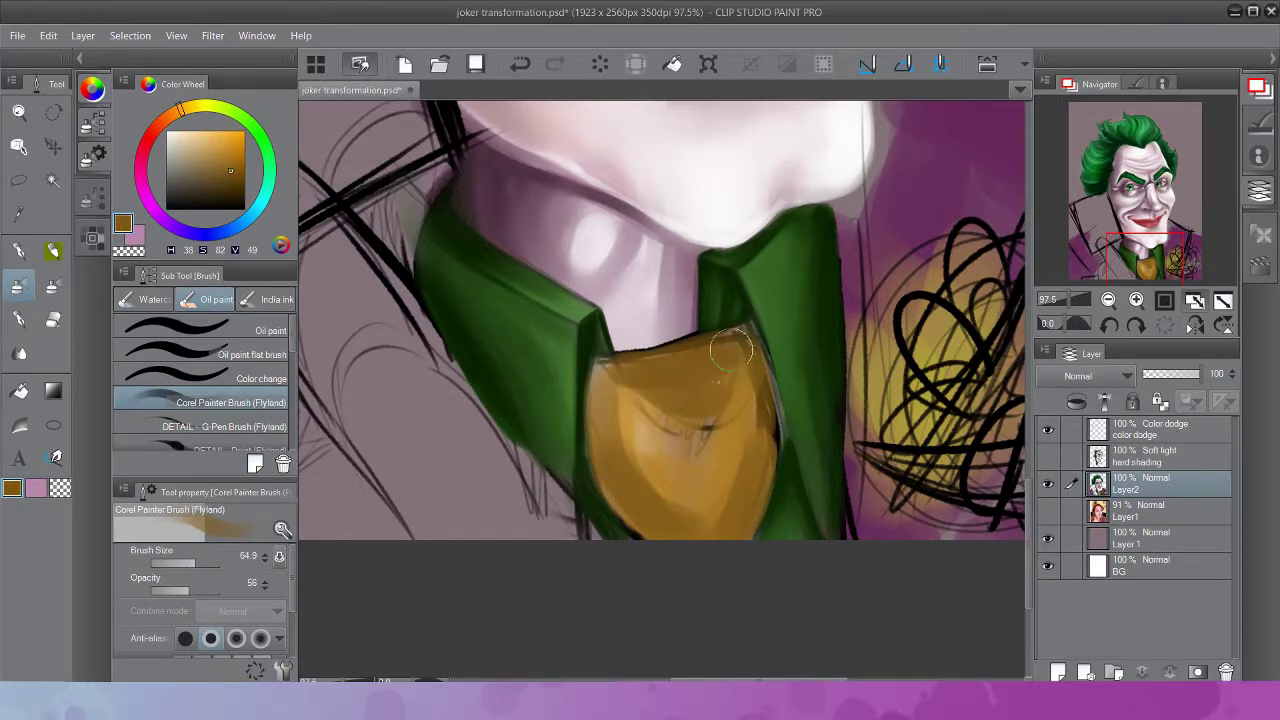
Blend sampled mid and light golden tones through the tie's centre and beneath its upper fold at brush size 64.9
{"action": "left_click", "coordinate": [690, 420], "text": "alt"}
{"action": "mouse_move", "coordinate": [640, 510]}
{"action": "left_mouse_down"}
{"action": "mouse_move", "coordinate": [706, 452]}
{"action": "mouse_move", "coordinate": [640, 410]}
{"action": "mouse_move", "coordinate": [700, 525]}
{"action": "mouse_move", "coordinate": [705, 486]}
{"action": "left_mouse_up"}
{"action": "left_click_drag", "start_coordinate": [621, 438], "coordinate": [640, 515]}
{"action": "left_click", "coordinate": [670, 505], "text": "alt"}
{"action": "left_click_drag", "start_coordinate": [670, 505], "coordinate": [696, 478]}
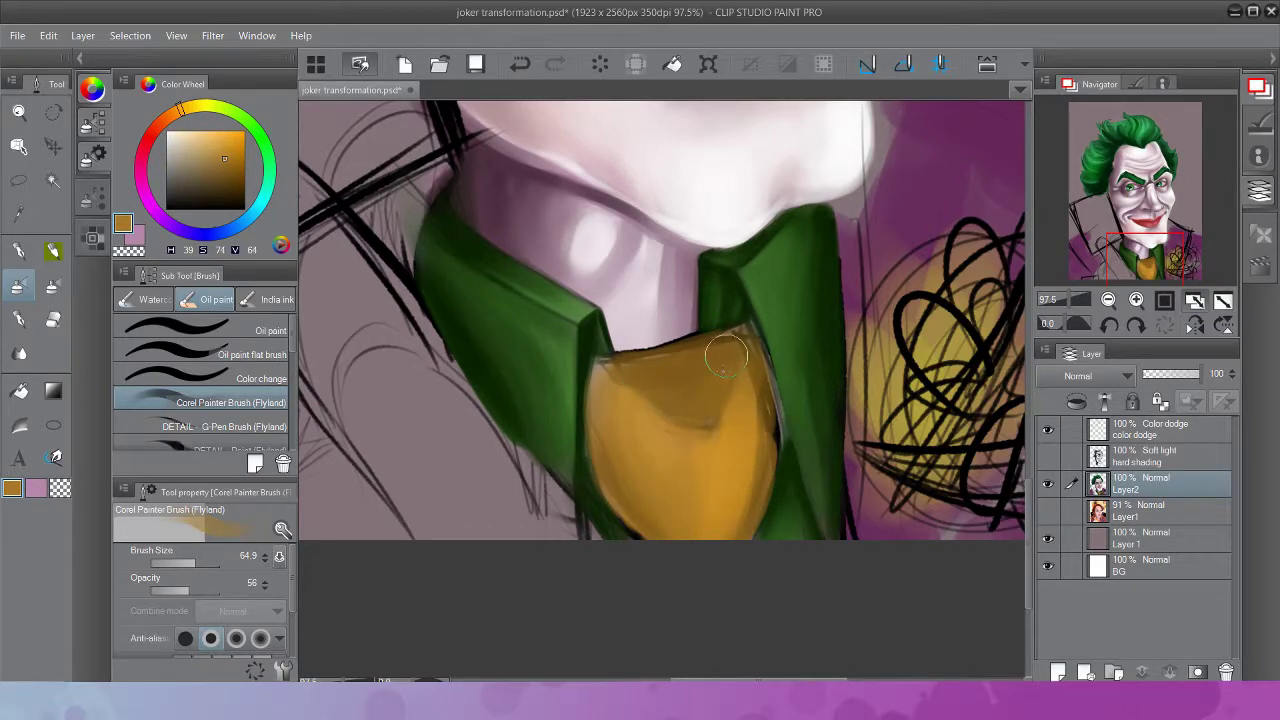
{"action": "mouse_move", "coordinate": [726, 356]}
{"action": "left_mouse_down"}
{"action": "mouse_move", "coordinate": [704, 412]}
{"action": "mouse_move", "coordinate": [725, 530]}
{"action": "left_mouse_up"}
{"action": "left_click", "coordinate": [704, 472], "text": "alt"}
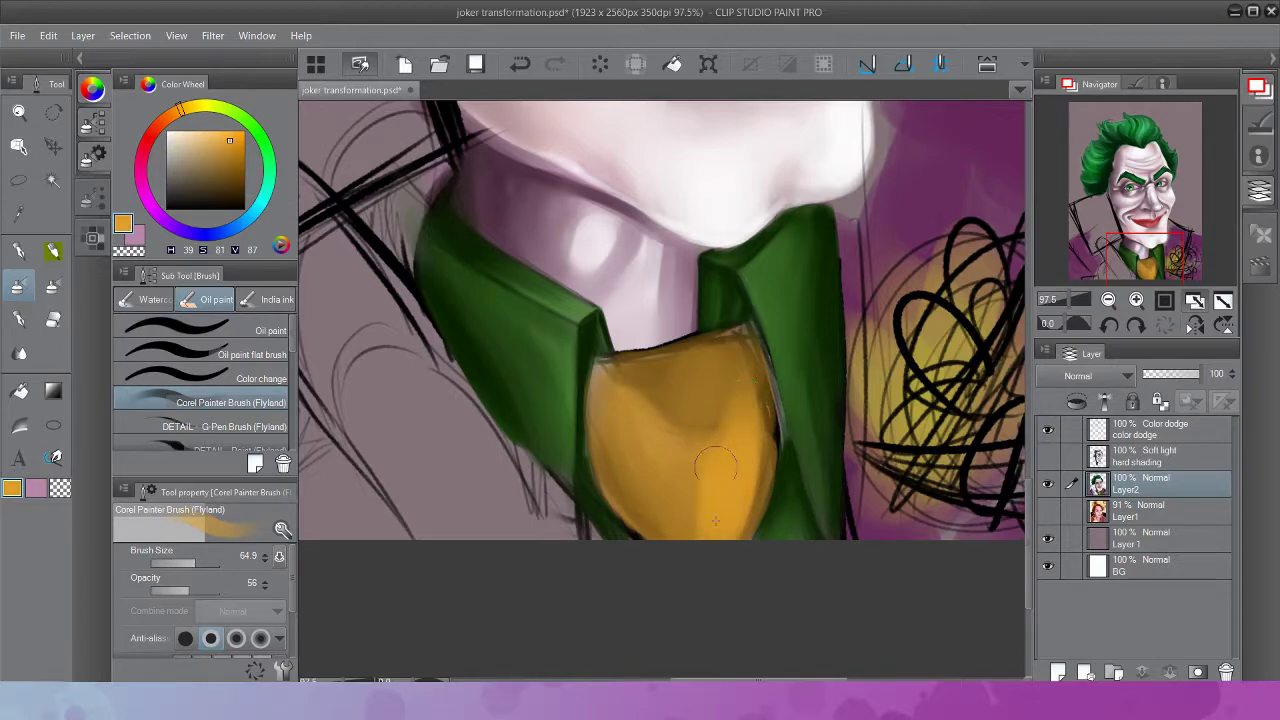
{"action": "left_click_drag", "start_coordinate": [715, 475], "coordinate": [652, 368]}
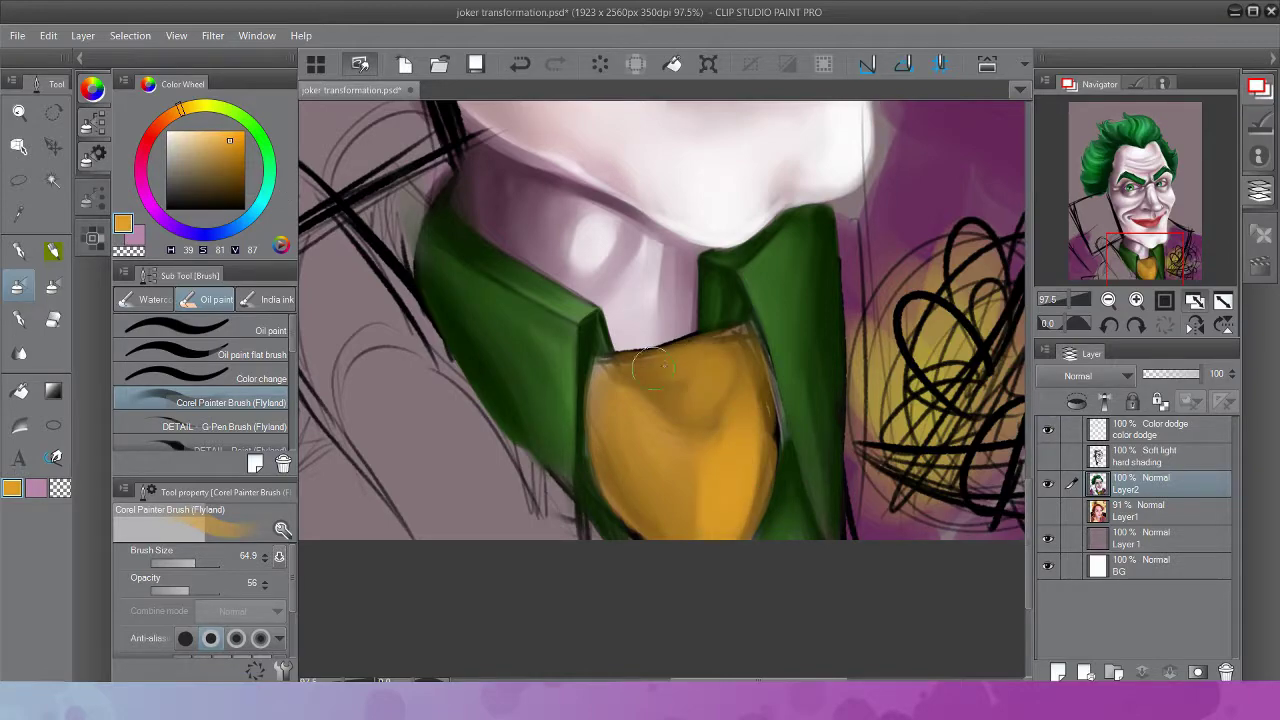
Save the file, and darken the tie's upper edge, sides and fold with sampled dark brown at brush size 18.8
{"action": "key", "text": "ctrl+s"}
{"action": "left_click", "coordinate": [1194, 300]}
{"action": "left_click_drag", "start_coordinate": [1081, 300], "coordinate": [1079, 312]}
{"action": "left_click", "coordinate": [760, 285], "text": "alt"}
{"action": "left_click_drag", "start_coordinate": [815, 450], "coordinate": [768, 282]}
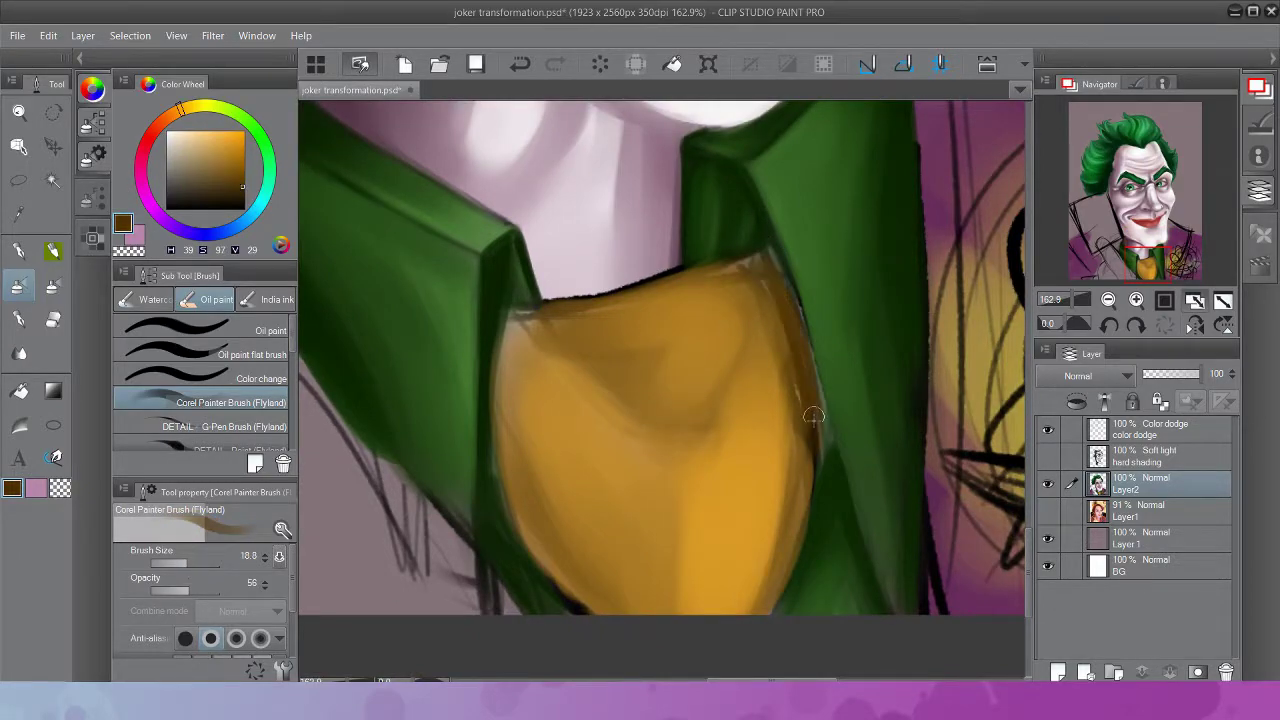
{"action": "mouse_move", "coordinate": [498, 310]}
{"action": "left_mouse_down"}
{"action": "mouse_move", "coordinate": [490, 470]}
{"action": "mouse_move", "coordinate": [580, 600]}
{"action": "left_mouse_up"}
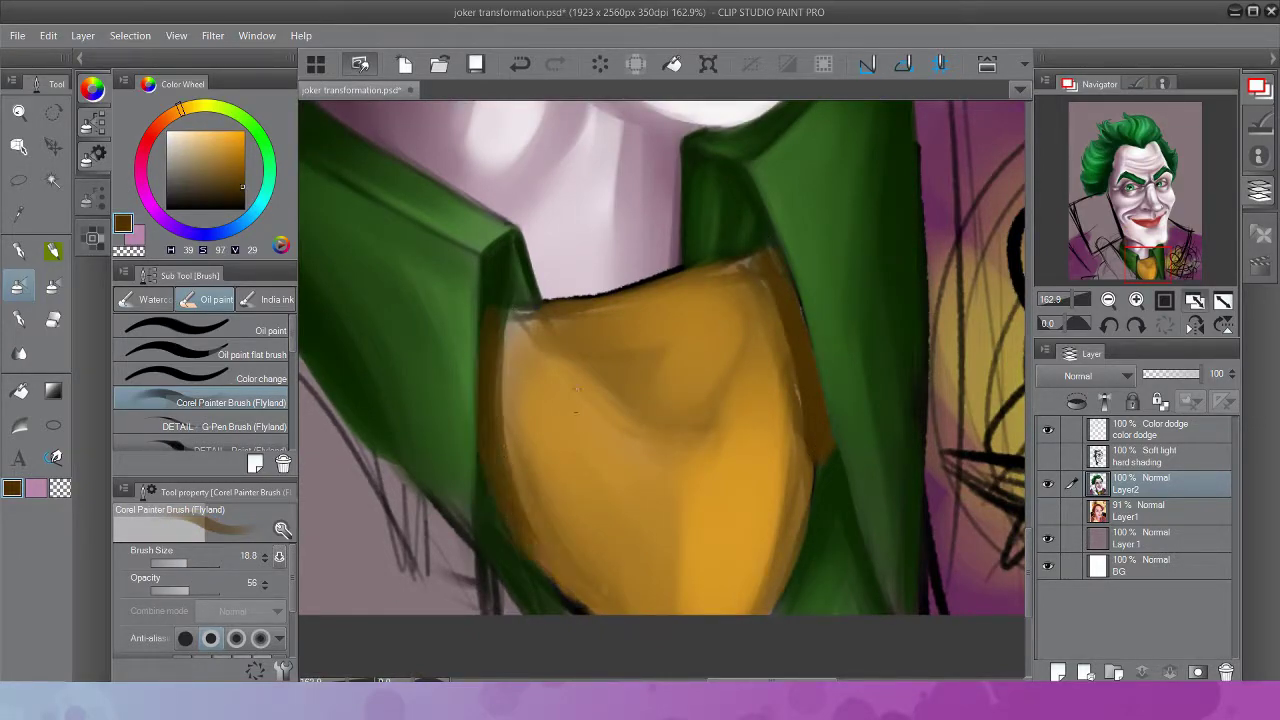
{"action": "mouse_move", "coordinate": [500, 298]}
{"action": "left_mouse_down"}
{"action": "mouse_move", "coordinate": [665, 305]}
{"action": "mouse_move", "coordinate": [770, 252]}
{"action": "mouse_move", "coordinate": [640, 305]}
{"action": "mouse_move", "coordinate": [651, 323]}
{"action": "mouse_move", "coordinate": [525, 330]}
{"action": "mouse_move", "coordinate": [505, 360]}
{"action": "mouse_move", "coordinate": [515, 480]}
{"action": "mouse_move", "coordinate": [680, 325]}
{"action": "left_mouse_up"}
{"action": "mouse_move", "coordinate": [740, 265]}
{"action": "left_mouse_down"}
{"action": "mouse_move", "coordinate": [735, 410]}
{"action": "mouse_move", "coordinate": [785, 600]}
{"action": "left_mouse_up"}
Work darker and sampled golden tones into the tie's lower centre, enlarging the brush to size 27.5
{"action": "scroll", "coordinate": [785, 600], "scroll_direction": "down", "scroll_amount": 3}
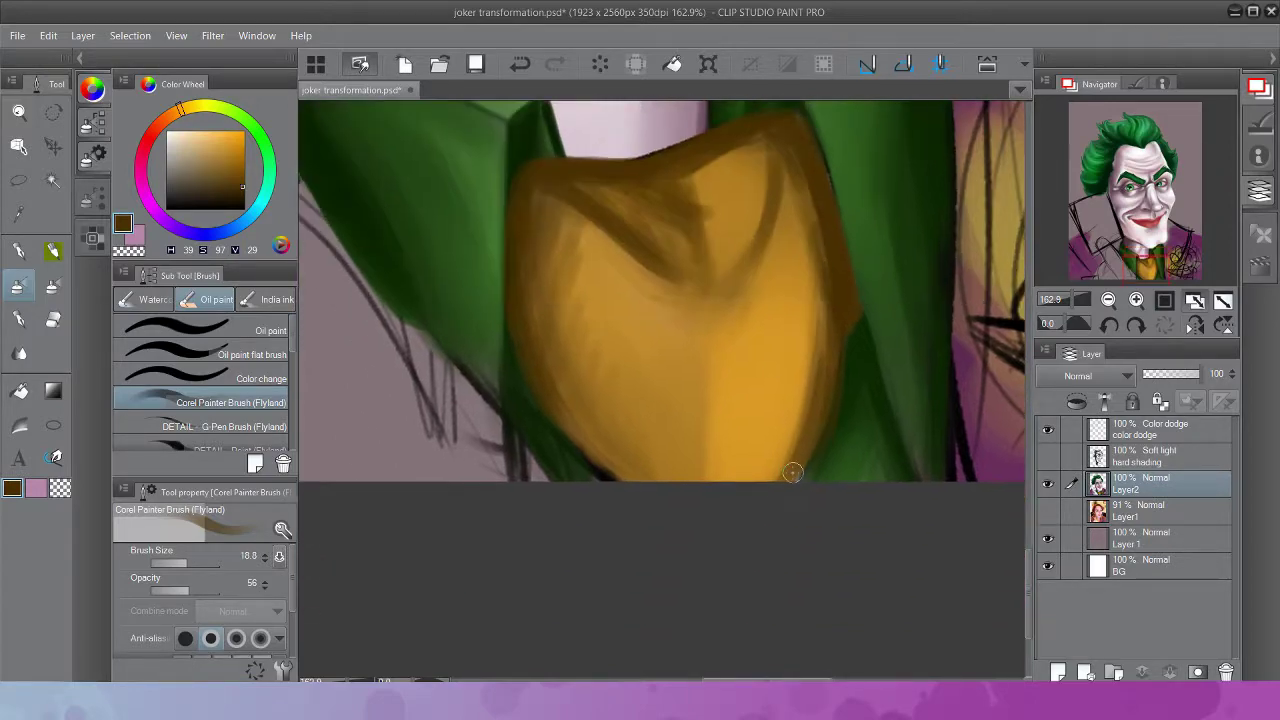
{"action": "mouse_move", "coordinate": [705, 480]}
{"action": "left_mouse_down"}
{"action": "mouse_move", "coordinate": [712, 345]}
{"action": "mouse_move", "coordinate": [660, 370]}
{"action": "left_mouse_up"}
{"action": "left_click_drag", "start_coordinate": [648, 470], "coordinate": [590, 335]}
{"action": "left_click", "coordinate": [705, 350], "text": "alt"}
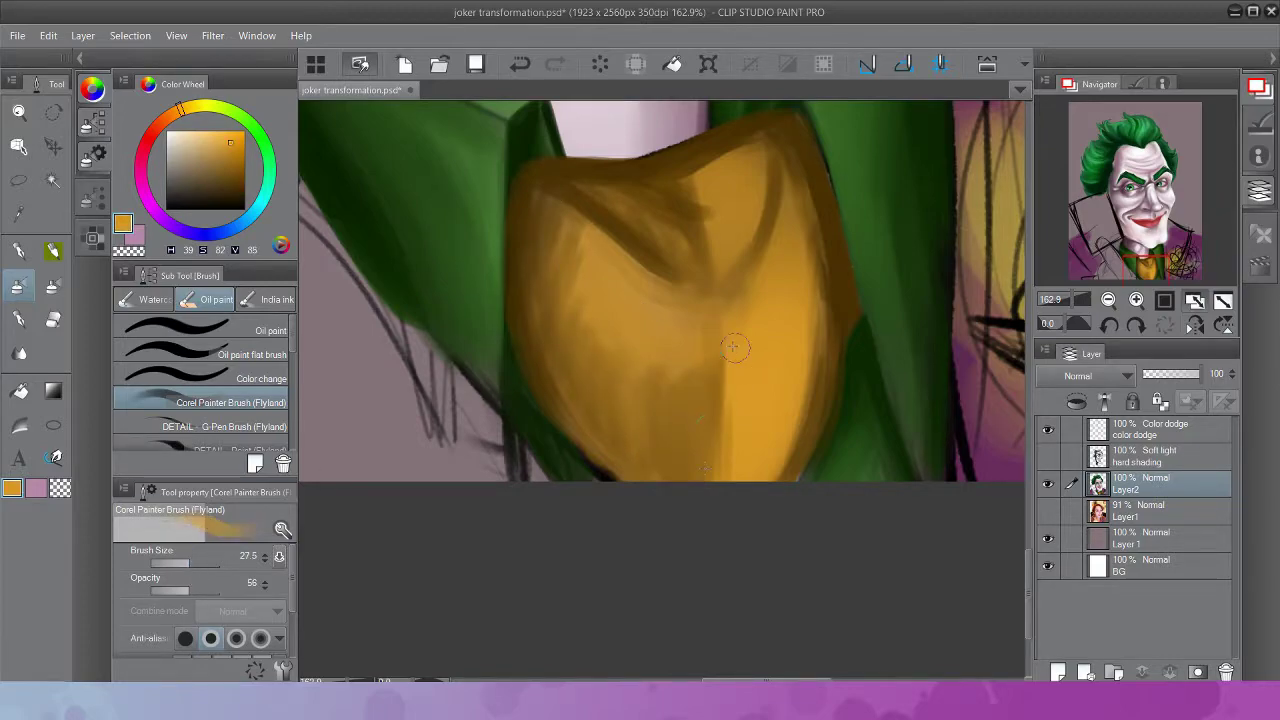
{"action": "left_click_drag", "start_coordinate": [700, 440], "coordinate": [700, 360]}
Smooth the tie's near side with a sampled golden brown at brush size 44.3
{"action": "left_click", "coordinate": [197, 563]}
{"action": "left_click", "coordinate": [630, 300], "text": "alt"}
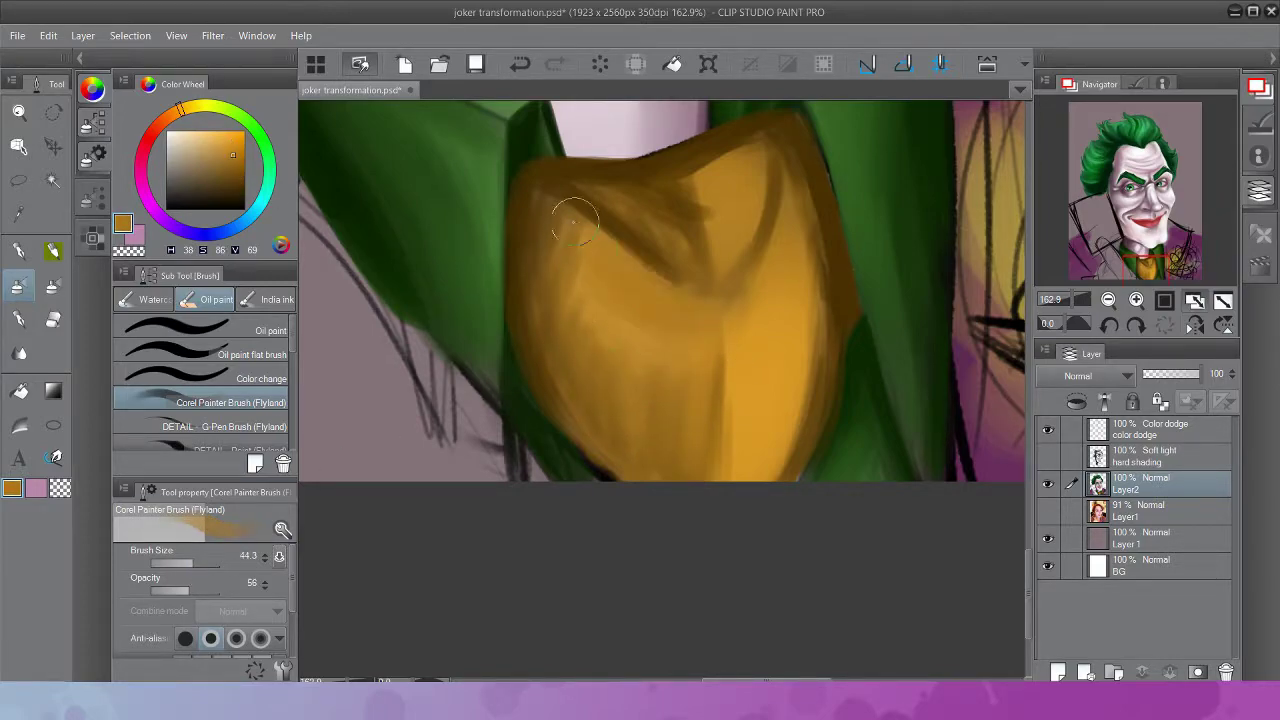
{"action": "left_click_drag", "start_coordinate": [640, 290], "coordinate": [570, 205]}
{"action": "left_click_drag", "start_coordinate": [590, 300], "coordinate": [527, 225]}
{"action": "left_click_drag", "start_coordinate": [535, 290], "coordinate": [560, 410]}
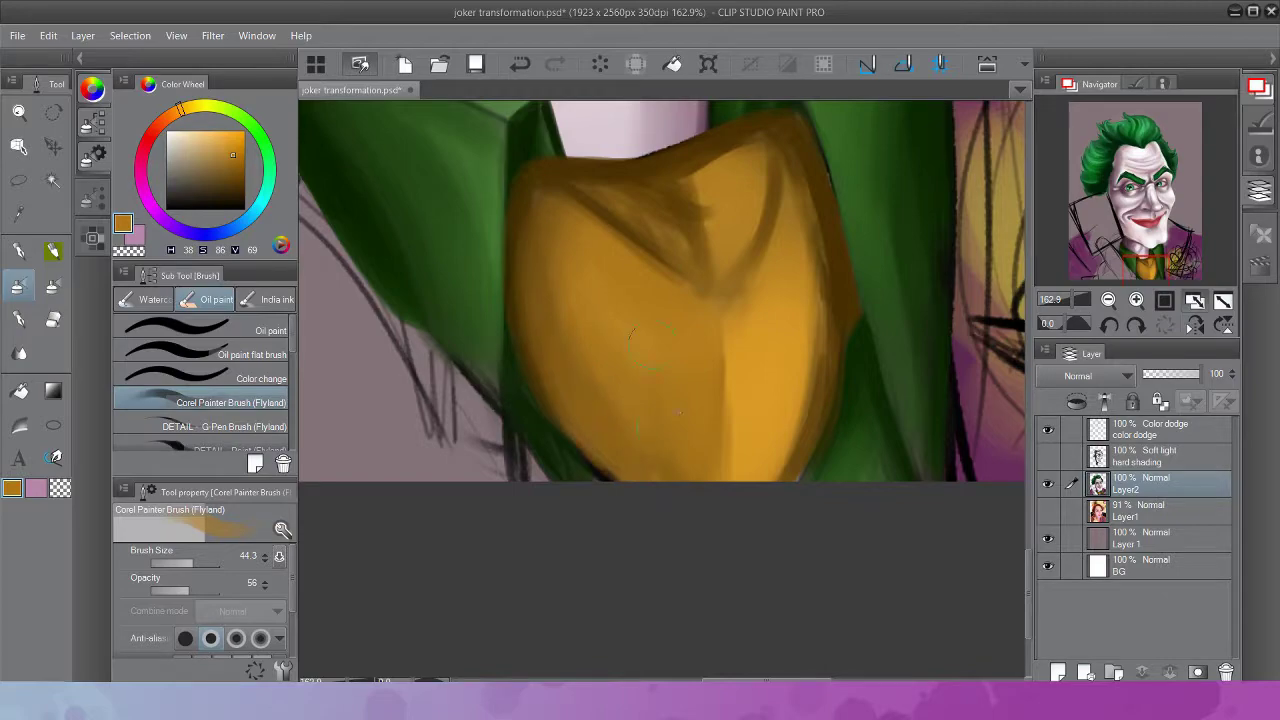
Blend sampled gold across the tie's lower centre, far side and fold to soften the hard tone edges
{"action": "left_click", "coordinate": [711, 413], "text": "alt"}
{"action": "mouse_move", "coordinate": [700, 475]}
{"action": "left_mouse_down"}
{"action": "mouse_move", "coordinate": [712, 410]}
{"action": "mouse_move", "coordinate": [790, 440]}
{"action": "mouse_move", "coordinate": [825, 345]}
{"action": "left_mouse_up"}
{"action": "left_click_drag", "start_coordinate": [565, 395], "coordinate": [614, 491]}
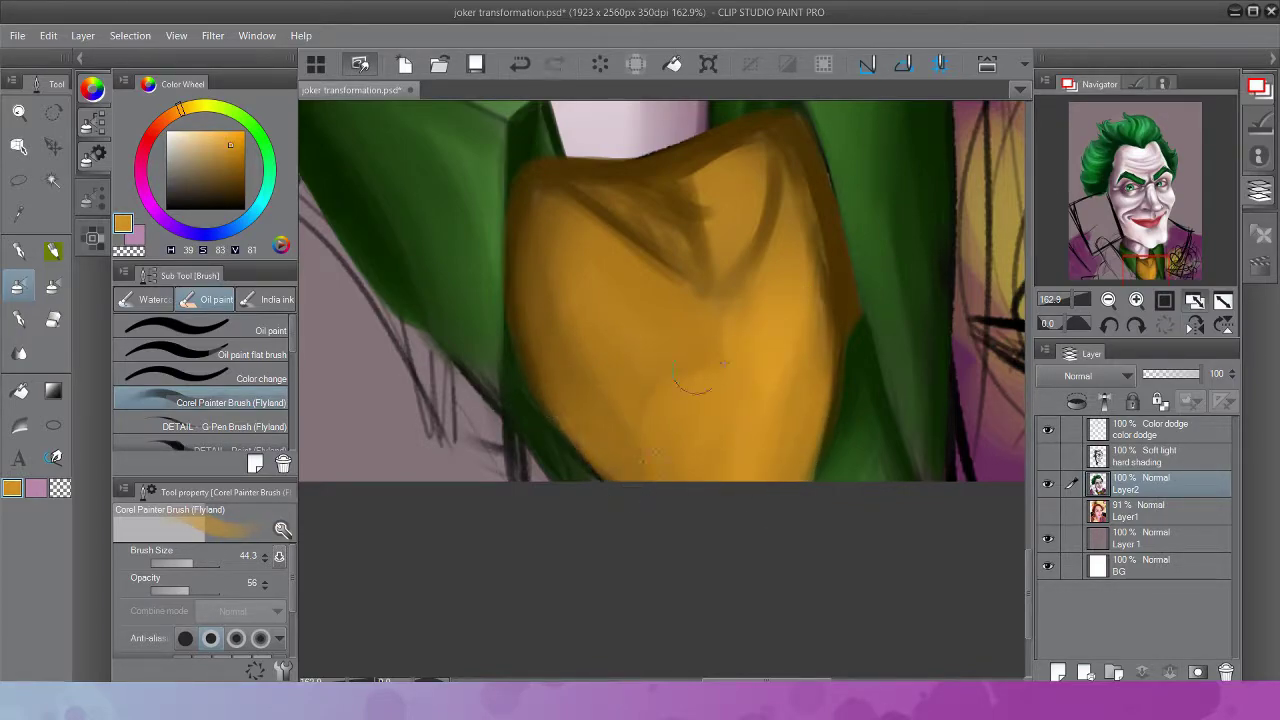
{"action": "mouse_move", "coordinate": [715, 265]}
{"action": "left_mouse_down"}
{"action": "mouse_move", "coordinate": [640, 190]}
{"action": "mouse_move", "coordinate": [745, 135]}
{"action": "mouse_move", "coordinate": [815, 300]}
{"action": "left_mouse_up"}
{"action": "left_click_drag", "start_coordinate": [815, 225], "coordinate": [820, 355]}
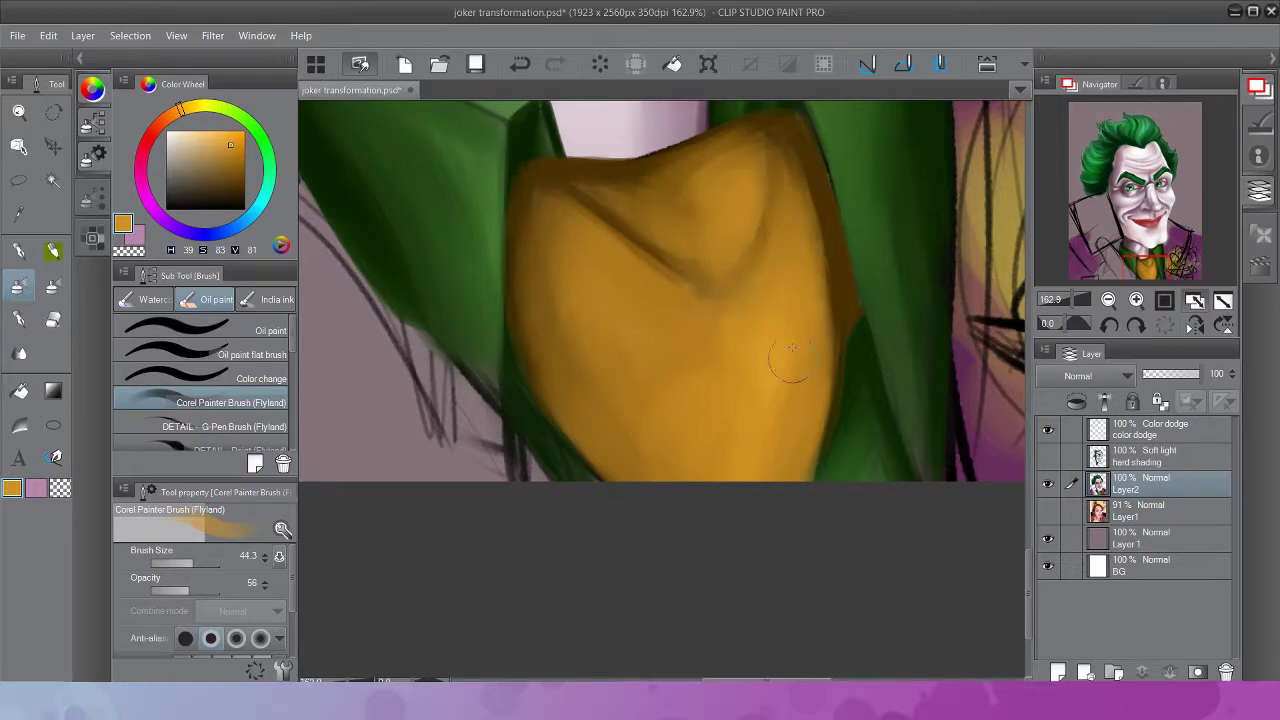
{"action": "mouse_move", "coordinate": [690, 265]}
{"action": "left_mouse_down"}
{"action": "mouse_move", "coordinate": [620, 195]}
{"action": "mouse_move", "coordinate": [757, 129]}
{"action": "mouse_move", "coordinate": [620, 235]}
{"action": "left_mouse_up"}
Flip the canvas view horizontally and deepen the tie's fold and near side with sampled dark brown at brush size 44.3
{"action": "left_click", "coordinate": [1194, 325]}
{"action": "left_click", "coordinate": [792, 190], "text": "alt"}
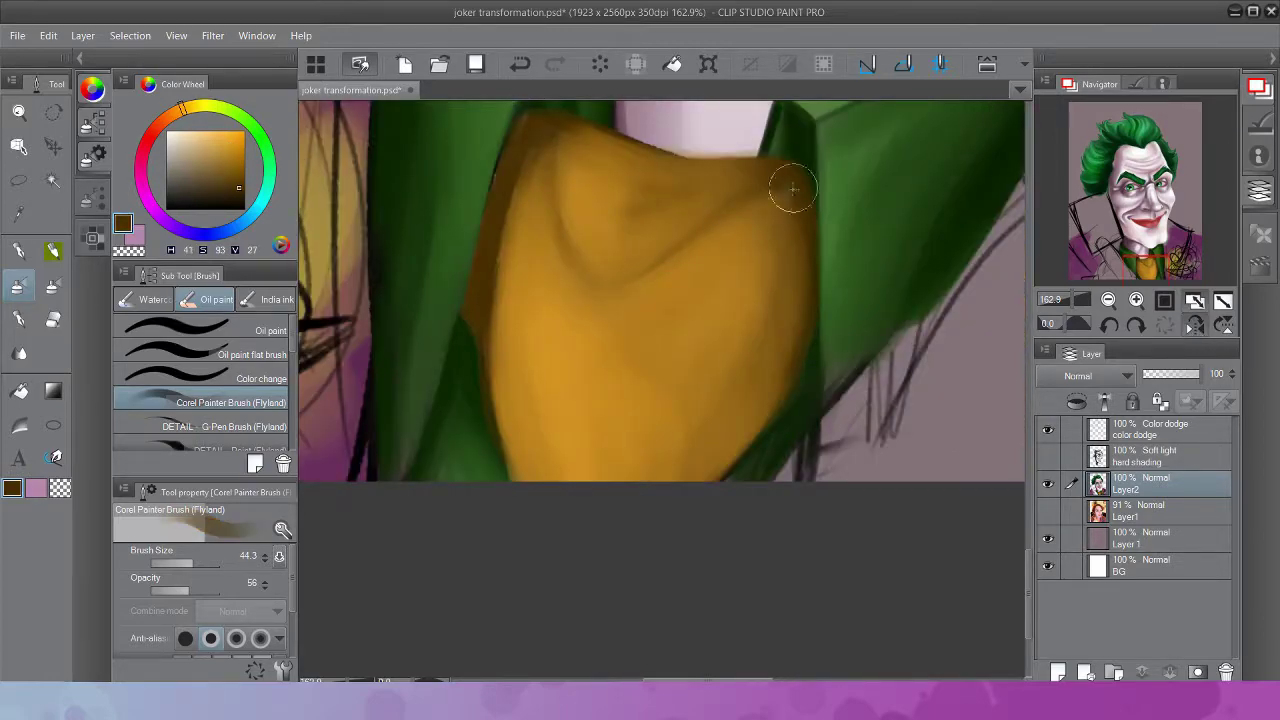
{"action": "left_click_drag", "start_coordinate": [792, 190], "coordinate": [600, 265]}
{"action": "left_click_drag", "start_coordinate": [790, 225], "coordinate": [660, 475]}
{"action": "left_click_drag", "start_coordinate": [740, 390], "coordinate": [645, 465]}
{"action": "left_click_drag", "start_coordinate": [745, 250], "coordinate": [630, 315]}
{"action": "left_click_drag", "start_coordinate": [755, 195], "coordinate": [615, 290]}
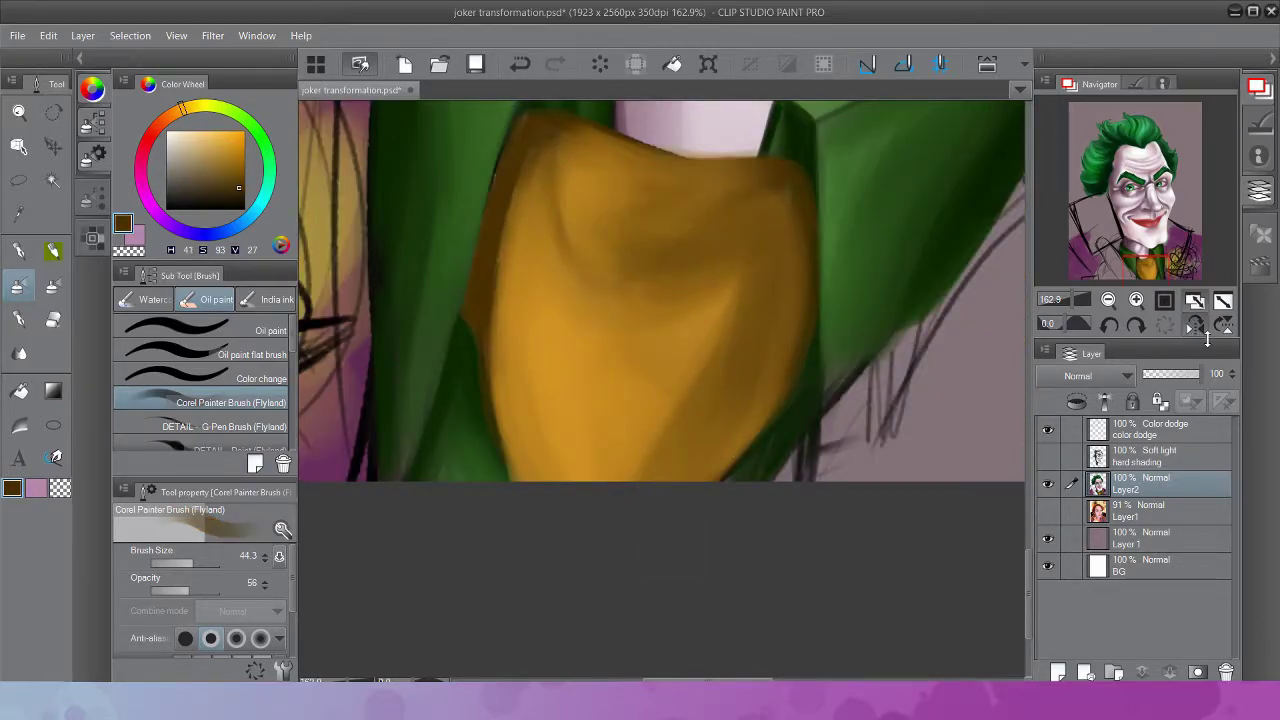
Brighten the far side of the tie's lower body with vivid yellow-orange strokes
{"action": "left_click", "coordinate": [238, 131]}
{"action": "left_click_drag", "start_coordinate": [525, 255], "coordinate": [520, 480]}
{"action": "left_click_drag", "start_coordinate": [550, 360], "coordinate": [550, 480]}
Add narrow yellow-orange highlights to the tie's upper edge, fold and lower near edge at brush size 17.1
{"action": "left_click", "coordinate": [186, 563]}
{"action": "mouse_move", "coordinate": [588, 245]}
{"action": "left_mouse_down"}
{"action": "mouse_move", "coordinate": [578, 147]}
{"action": "mouse_move", "coordinate": [582, 258]}
{"action": "left_mouse_up"}
{"action": "mouse_move", "coordinate": [610, 150]}
{"action": "left_mouse_down"}
{"action": "mouse_move", "coordinate": [684, 182]}
{"action": "mouse_move", "coordinate": [748, 176]}
{"action": "left_mouse_up"}
{"action": "left_click_drag", "start_coordinate": [728, 172], "coordinate": [648, 240]}
{"action": "left_click_drag", "start_coordinate": [594, 140], "coordinate": [614, 244]}
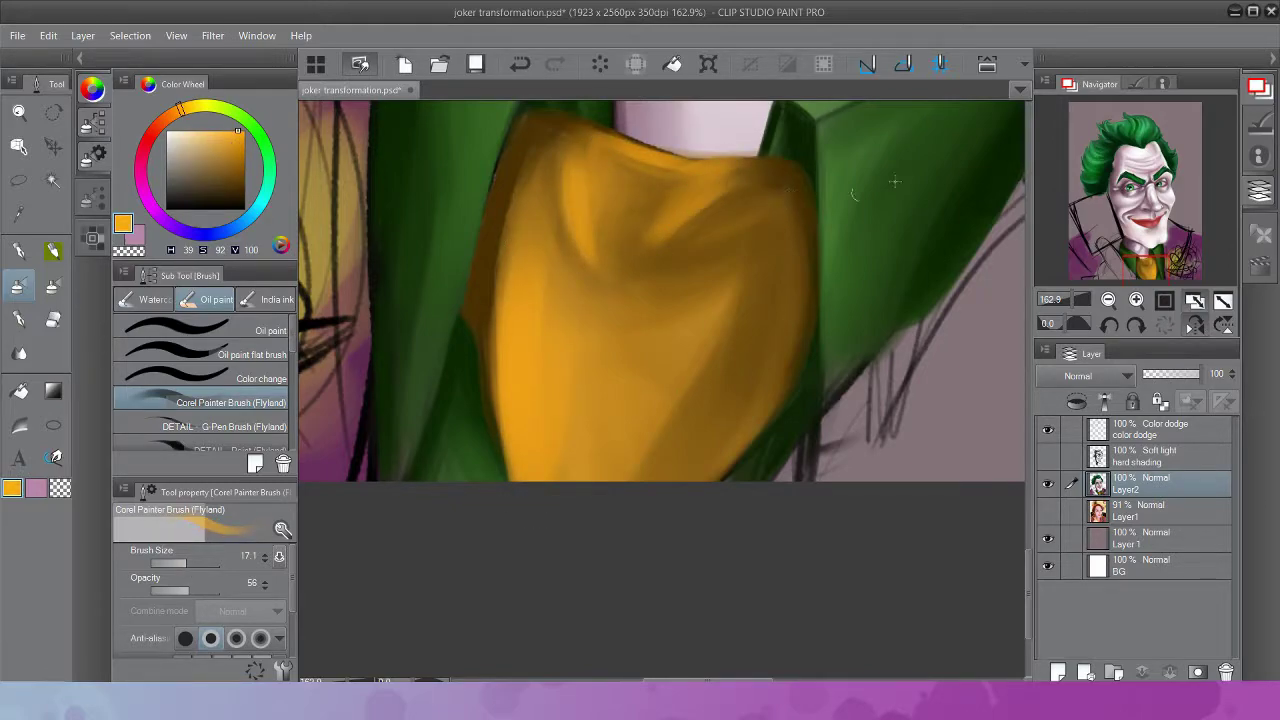
{"action": "left_click_drag", "start_coordinate": [770, 418], "coordinate": [705, 478]}
{"action": "left_click_drag", "start_coordinate": [798, 352], "coordinate": [708, 462]}
{"action": "left_click_drag", "start_coordinate": [796, 350], "coordinate": [805, 285]}
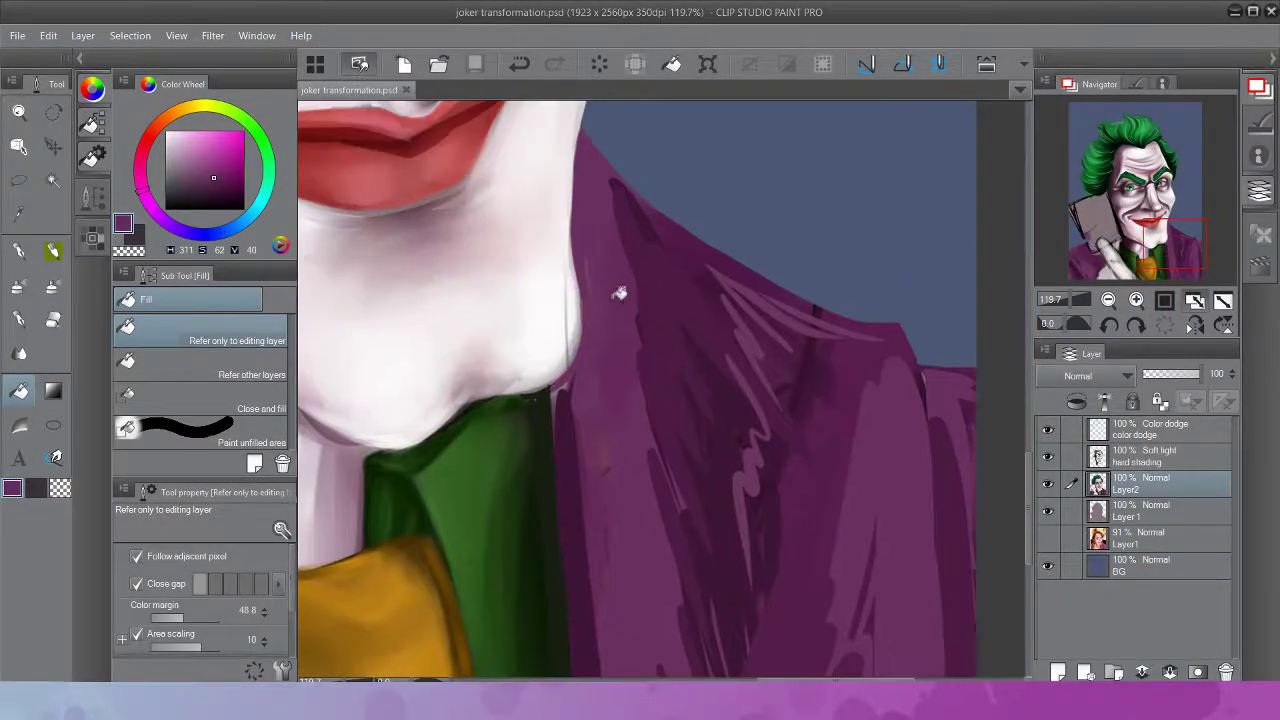
Blend sampled purples over the jacket lapel beside the jaw with the Corel Painter Brush at size 42.7
{"action": "key", "text": "b"}
{"action": "mouse_move", "coordinate": [630, 280]}
{"action": "left_mouse_down"}
{"action": "mouse_move", "coordinate": [615, 205]}
{"action": "mouse_move", "coordinate": [600, 226]}
{"action": "mouse_move", "coordinate": [650, 390]}
{"action": "left_mouse_up"}
{"action": "left_click", "coordinate": [620, 513], "text": "alt"}
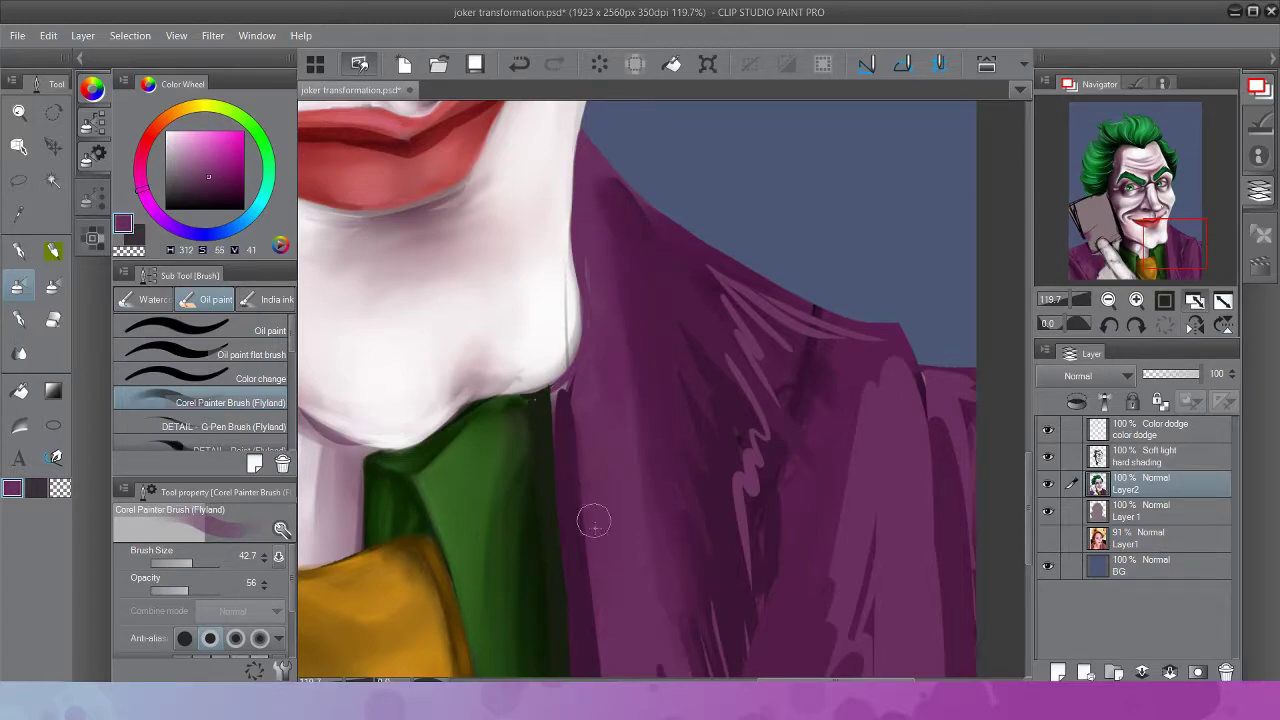
{"action": "left_click", "coordinate": [558, 293], "text": "alt"}
{"action": "left_click", "coordinate": [445, 415], "text": "alt"}
{"action": "left_click_drag", "start_coordinate": [440, 410], "coordinate": [570, 340]}
{"action": "key", "text": "ctrl+z"}
Redefine the collar's dark green edge under the jaw and fill the adjoining lapel gap with dark purple, using the G-pen at size 16.3
{"action": "key", "text": "alt+bracketright"}
{"action": "key", "text": "p"}
{"action": "key", "text": "alt+bracketleft"}
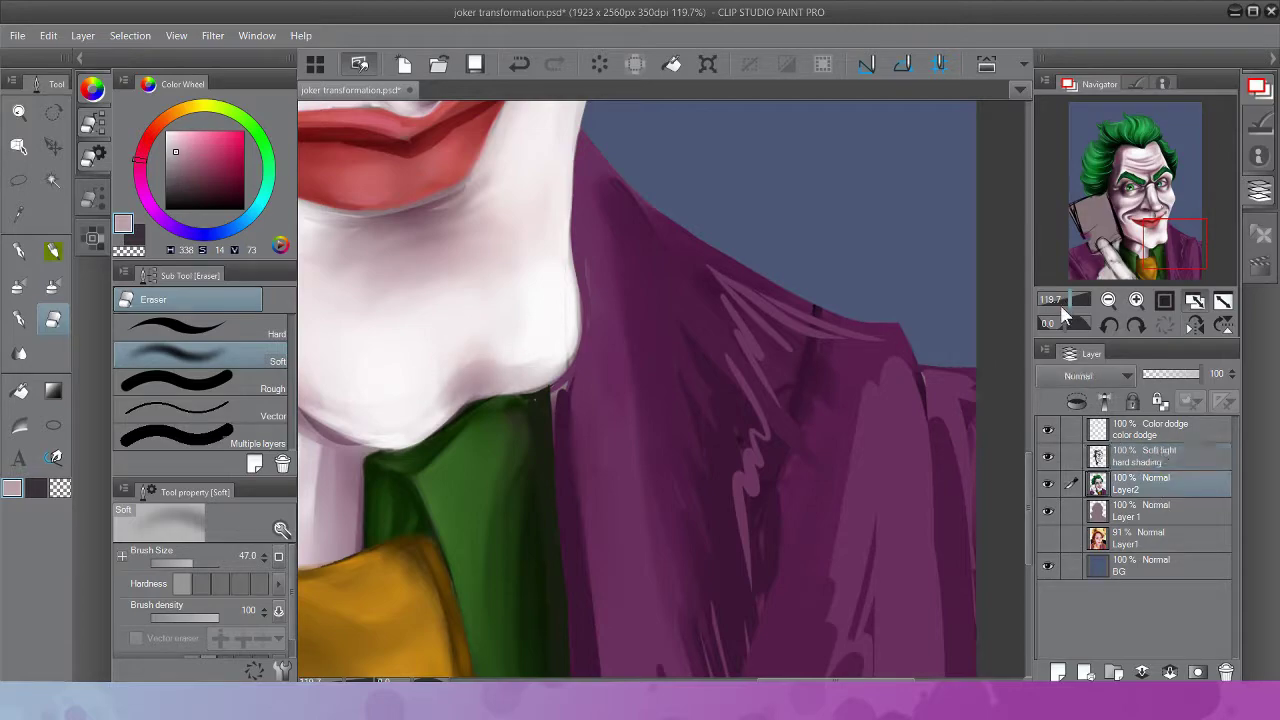
{"action": "scroll", "coordinate": [485, 375], "scroll_direction": "up", "scroll_amount": 4}
{"action": "left_click", "coordinate": [590, 400], "text": "alt"}
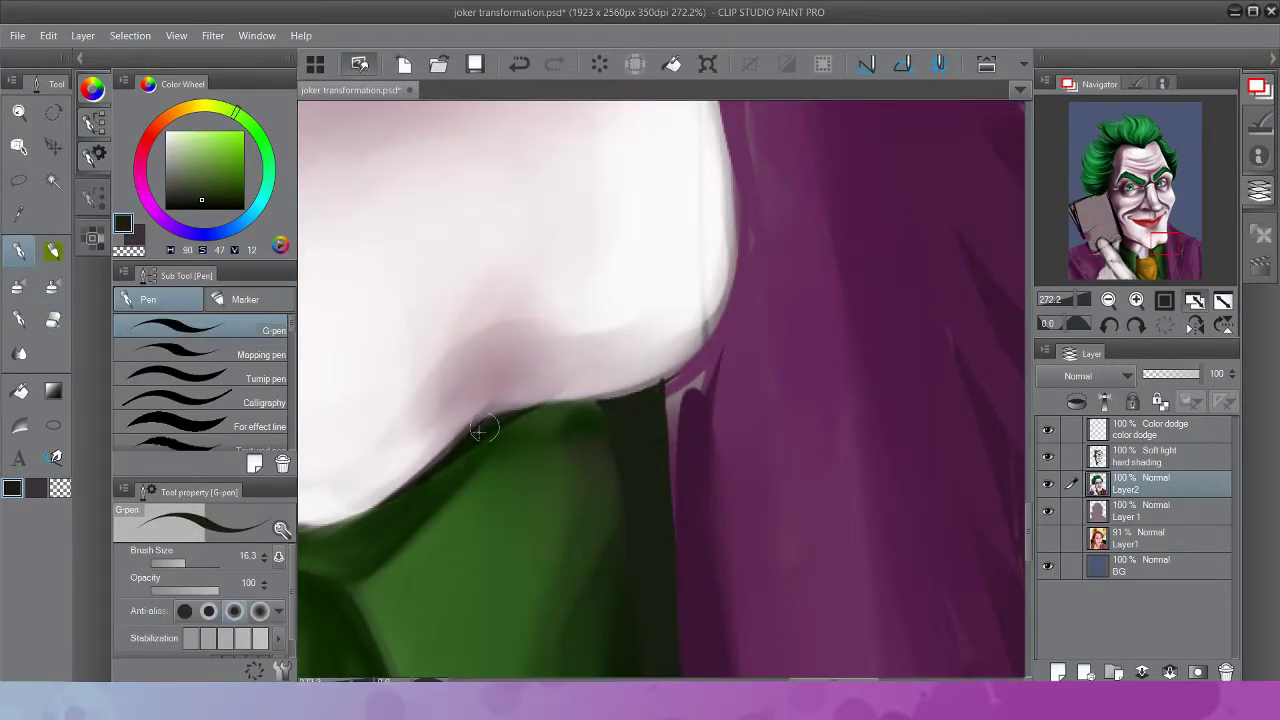
{"action": "left_click", "coordinate": [694, 408], "text": "alt"}
{"action": "left_click_drag", "start_coordinate": [700, 362], "coordinate": [676, 488]}
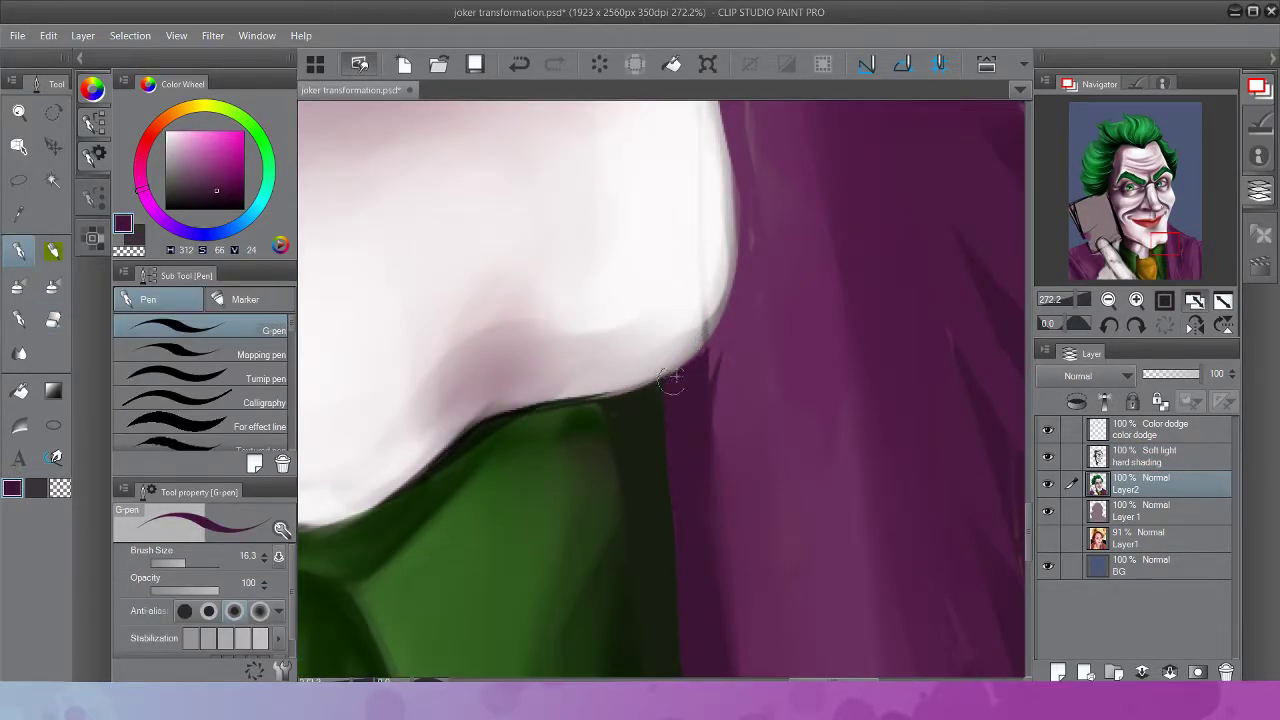
Cover the stray line on the jaw's edge in pale grey with the G-pen, and soften it with sampled white using the Corel Painter Brush
{"action": "left_click", "coordinate": [672, 378], "text": "alt"}
{"action": "mouse_move", "coordinate": [670, 368]}
{"action": "left_mouse_down"}
{"action": "mouse_move", "coordinate": [611, 381]}
{"action": "mouse_move", "coordinate": [731, 220]}
{"action": "left_mouse_up"}
{"action": "key", "text": "ctrl+z"}
{"action": "scroll", "coordinate": [634, 360], "scroll_direction": "up", "scroll_amount": 1}
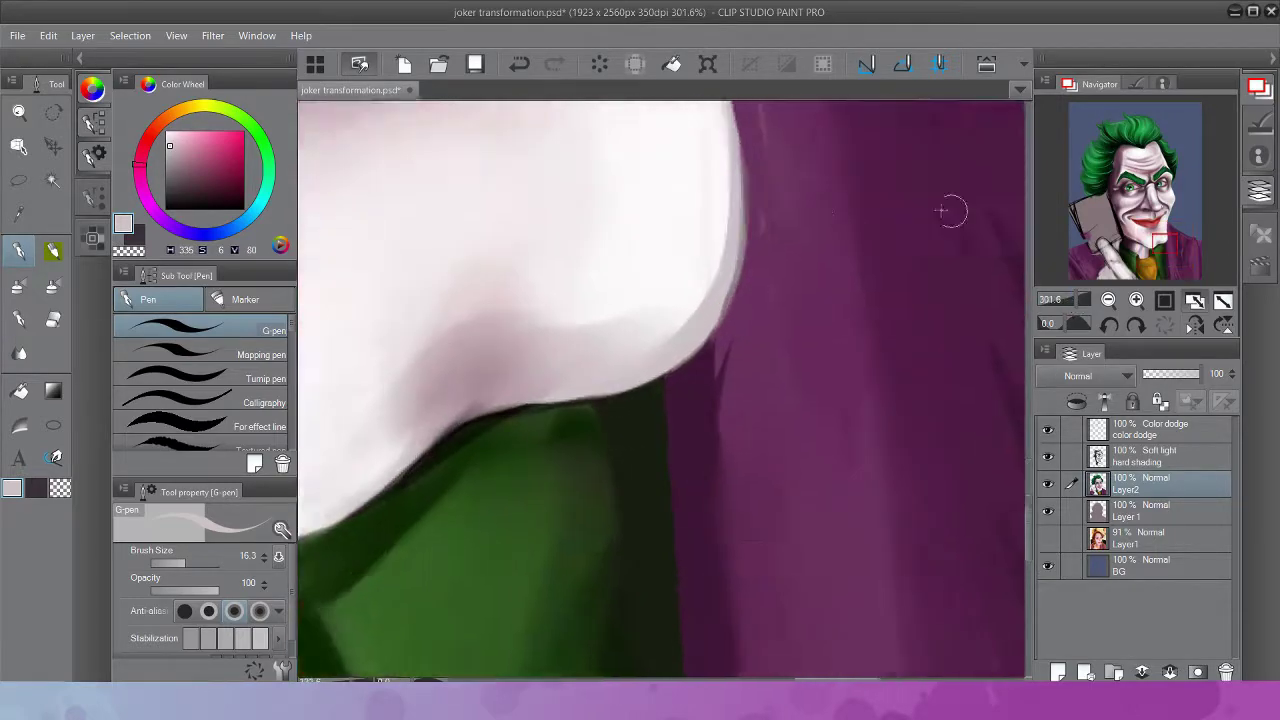
{"action": "left_click_drag", "start_coordinate": [616, 236], "coordinate": [616, 376]}
{"action": "left_click", "coordinate": [616, 376], "text": "alt"}
{"action": "key", "text": "b"}
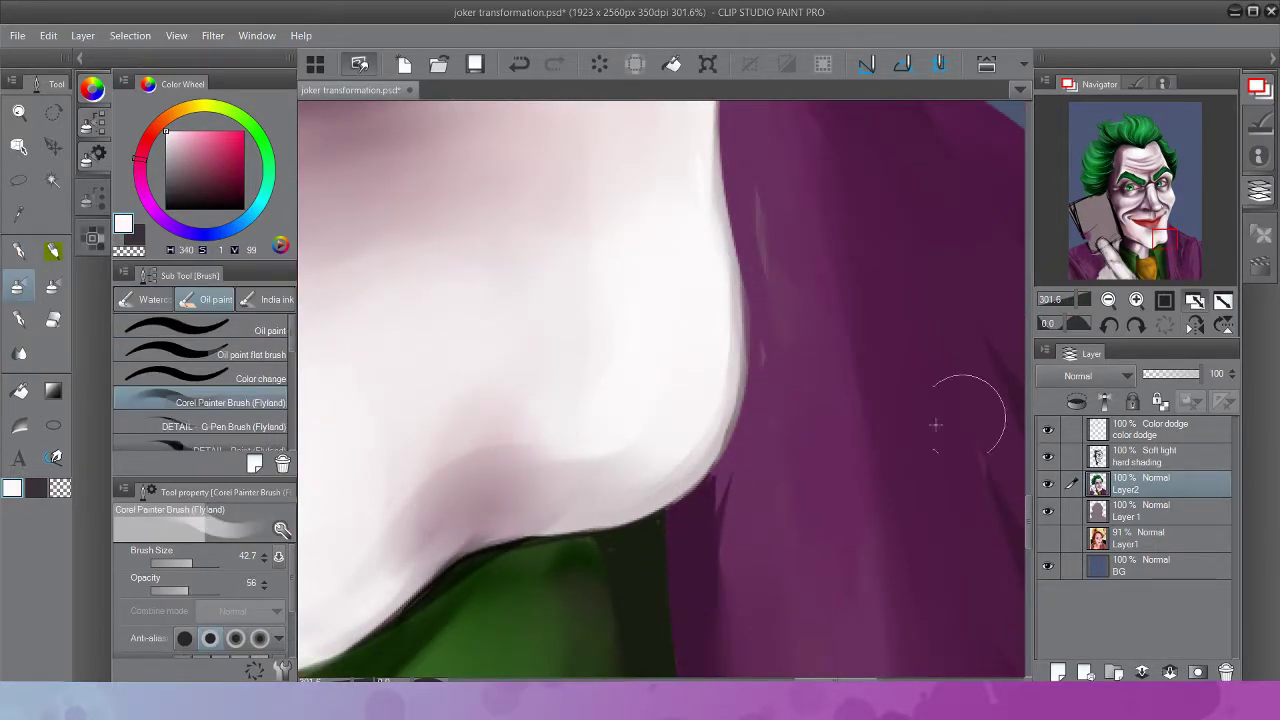
Smooth the upper jacket lapel beside the face with sampled purples at brush size 21.8
{"action": "scroll", "coordinate": [929, 423], "scroll_direction": "down", "scroll_amount": 1}
{"action": "left_click", "coordinate": [760, 190], "text": "alt"}
{"action": "scroll", "coordinate": [822, 540], "scroll_direction": "down", "scroll_amount": 1}
{"action": "left_click_drag", "start_coordinate": [790, 150], "coordinate": [748, 414]}
{"action": "left_click", "coordinate": [748, 414], "text": "alt"}
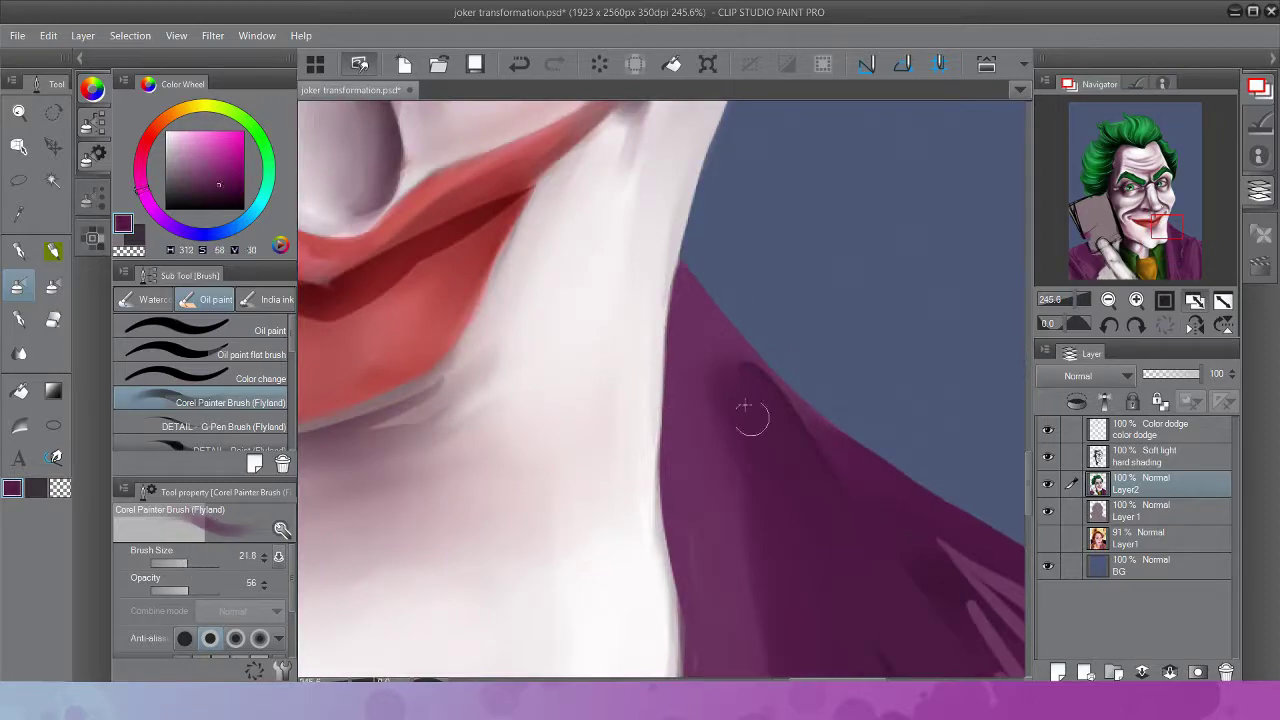
{"action": "scroll", "coordinate": [684, 298], "scroll_direction": "down", "scroll_amount": 7}
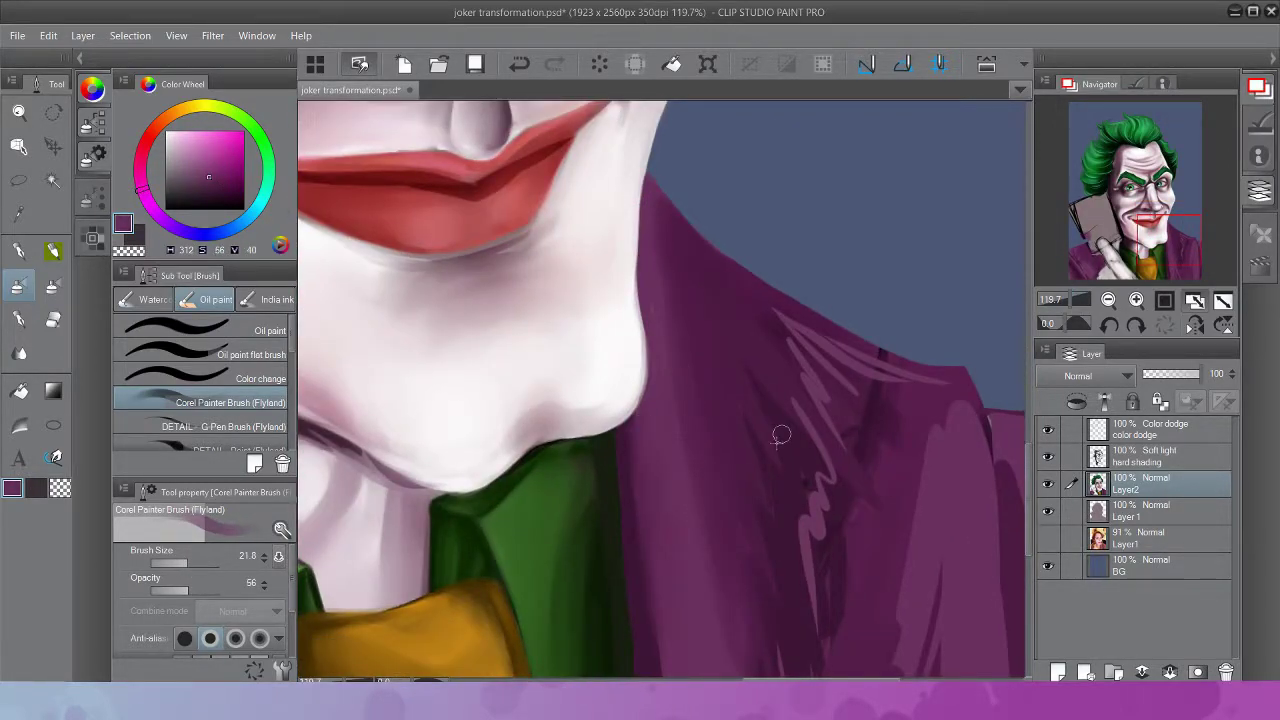
Work purple strokes down the jacket's folds beside the face with the Corel Painter Brush at size 21.8
{"action": "left_click_drag", "start_coordinate": [780, 435], "coordinate": [743, 255]}
{"action": "left_click_drag", "start_coordinate": [601, 262], "coordinate": [708, 500]}
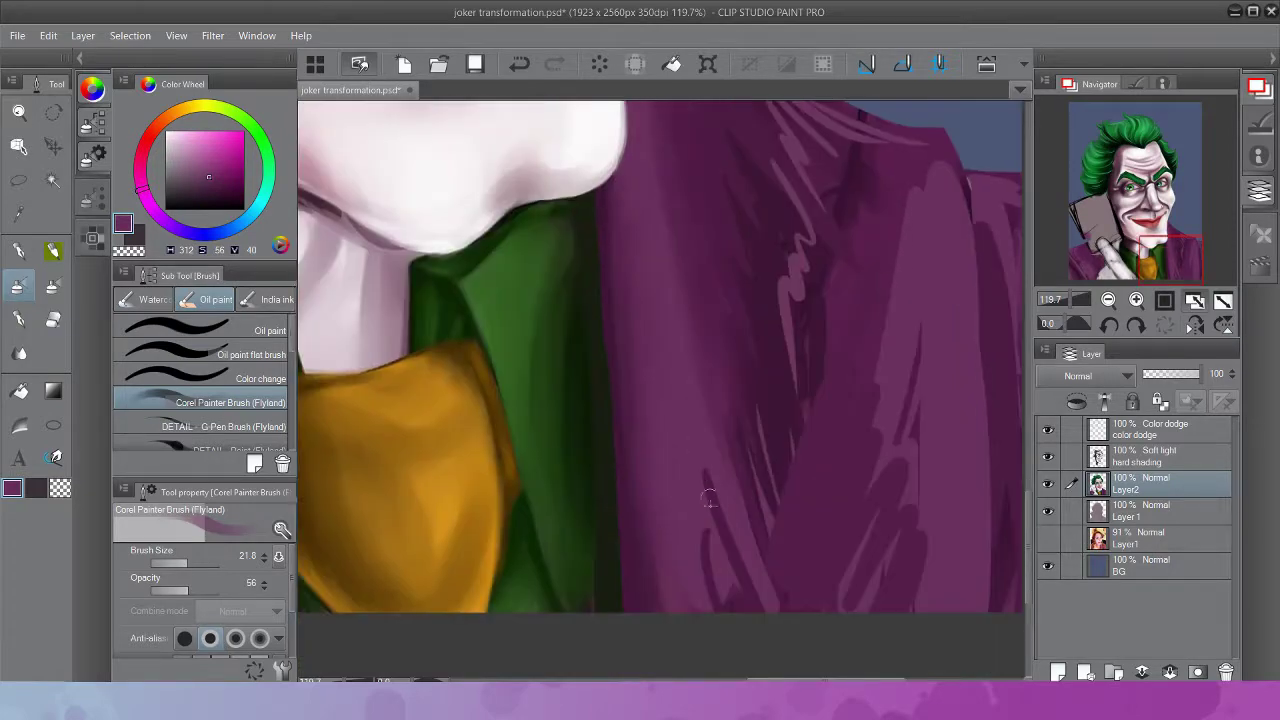
{"action": "mouse_move", "coordinate": [738, 549]}
{"action": "left_mouse_down"}
{"action": "mouse_move", "coordinate": [777, 586]}
{"action": "mouse_move", "coordinate": [851, 531]}
{"action": "mouse_move", "coordinate": [909, 314]}
{"action": "mouse_move", "coordinate": [690, 447]}
{"action": "mouse_move", "coordinate": [740, 250]}
{"action": "left_mouse_up"}
{"action": "scroll", "coordinate": [609, 357], "scroll_direction": "down", "scroll_amount": 3}
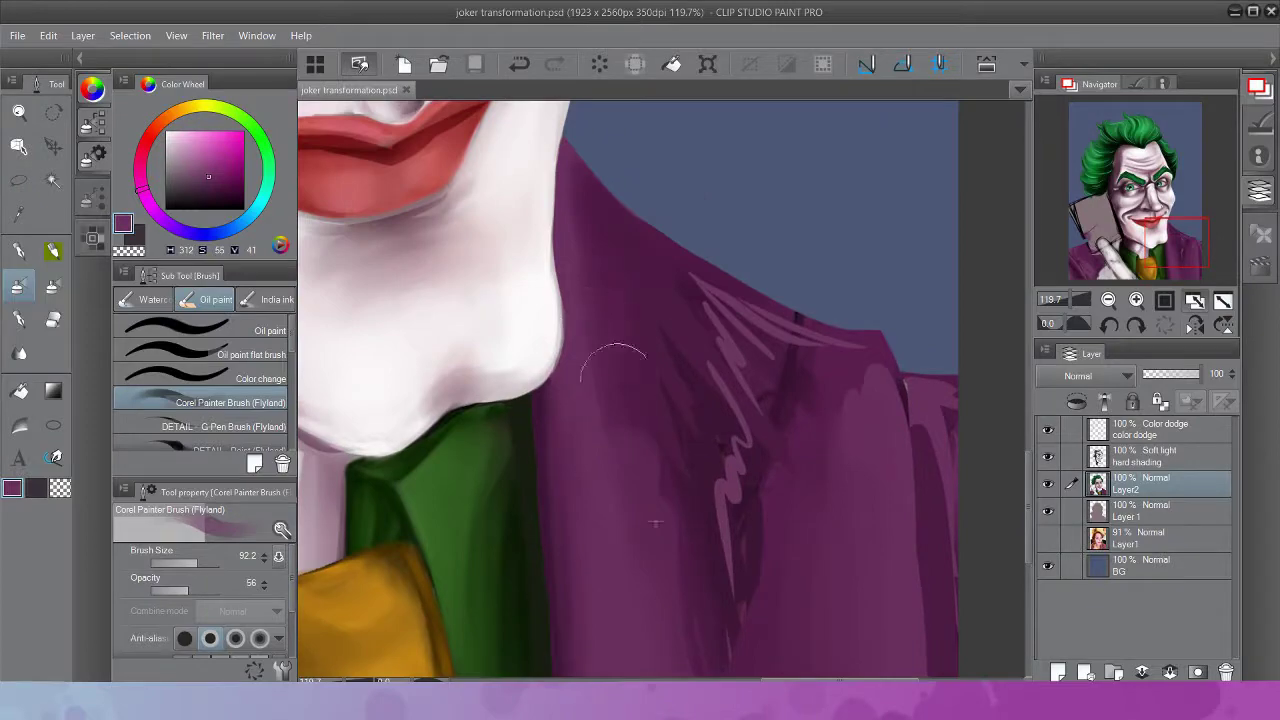
Smooth the jacket's shoulder and chest folds with sampled purples at brush size 92.2, and save the file
{"action": "scroll", "coordinate": [646, 414], "scroll_direction": "down", "scroll_amount": 2}
{"action": "left_click_drag", "start_coordinate": [716, 374], "coordinate": [722, 474]}
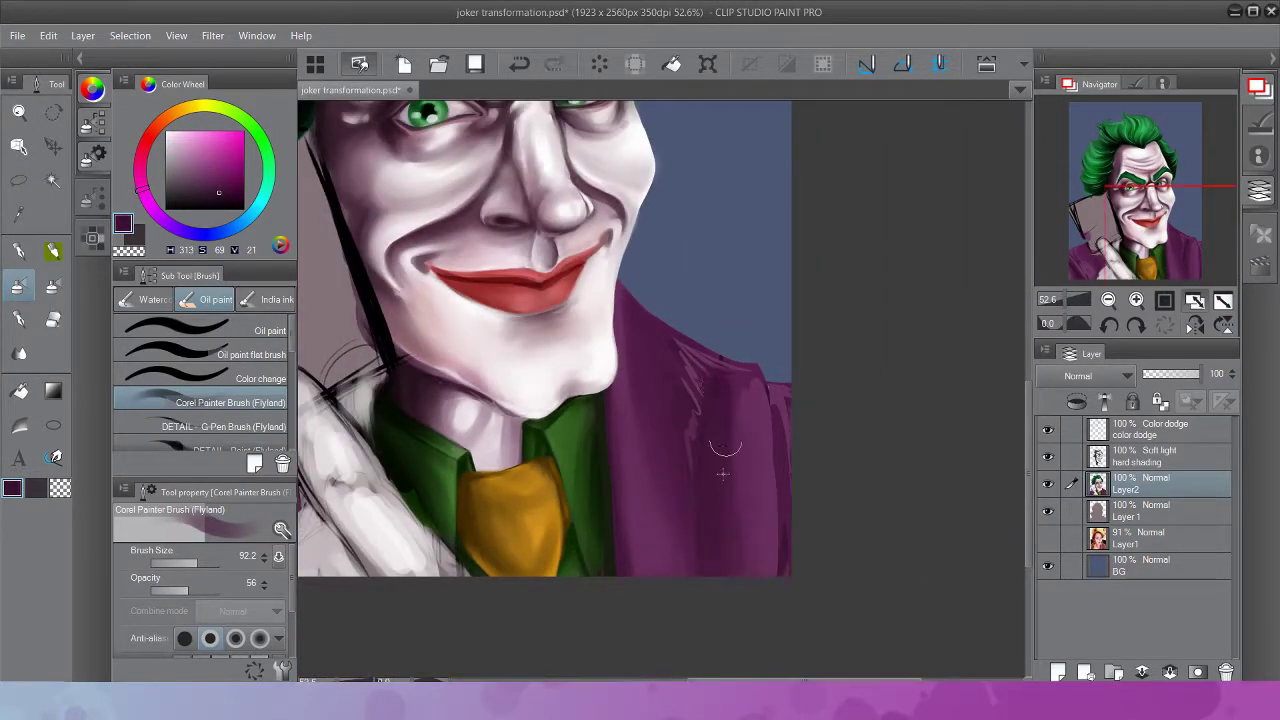
{"action": "left_click", "coordinate": [742, 380], "text": "alt"}
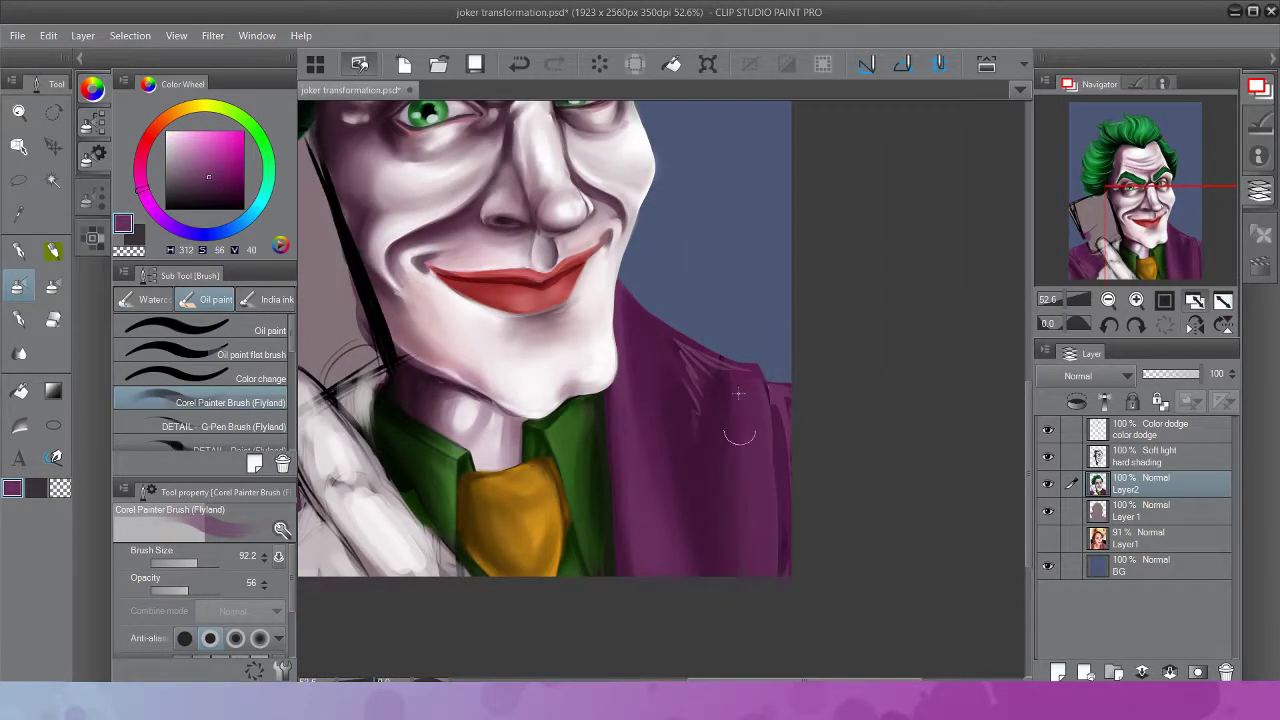
{"action": "key", "text": "ctrl+s"}
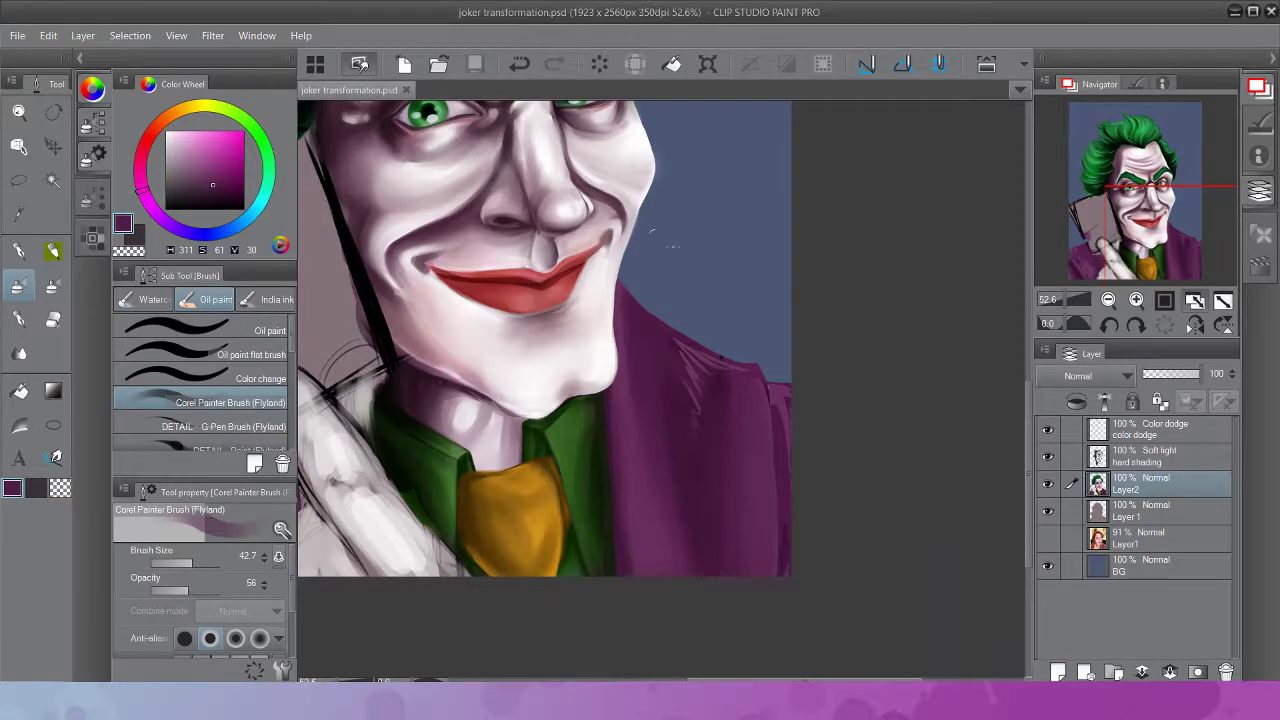
Blend the shoulder folds with sampled purples at brush size 47.0, and clean up the shoulder's upper edge at size 9.2
{"action": "scroll", "coordinate": [642, 388], "scroll_direction": "up", "scroll_amount": 5}
{"action": "left_click", "coordinate": [714, 271], "text": "alt"}
{"action": "mouse_move", "coordinate": [730, 258]}
{"action": "left_mouse_down"}
{"action": "mouse_move", "coordinate": [680, 320]}
{"action": "mouse_move", "coordinate": [800, 330]}
{"action": "mouse_move", "coordinate": [749, 514]}
{"action": "mouse_move", "coordinate": [766, 586]}
{"action": "mouse_move", "coordinate": [673, 258]}
{"action": "left_mouse_up"}
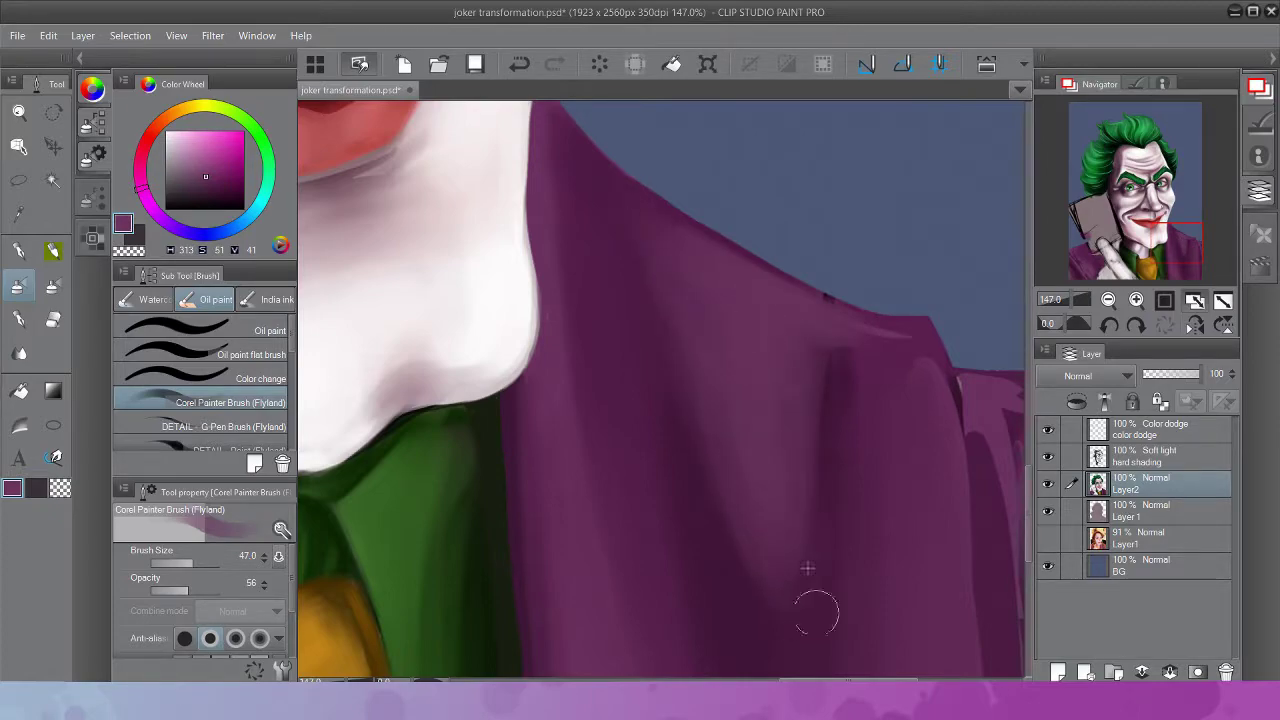
{"action": "left_click", "coordinate": [705, 420], "text": "alt"}
{"action": "left_click_drag", "start_coordinate": [831, 372], "coordinate": [870, 330]}
{"action": "scroll", "coordinate": [850, 340], "scroll_direction": "up", "scroll_amount": 2}
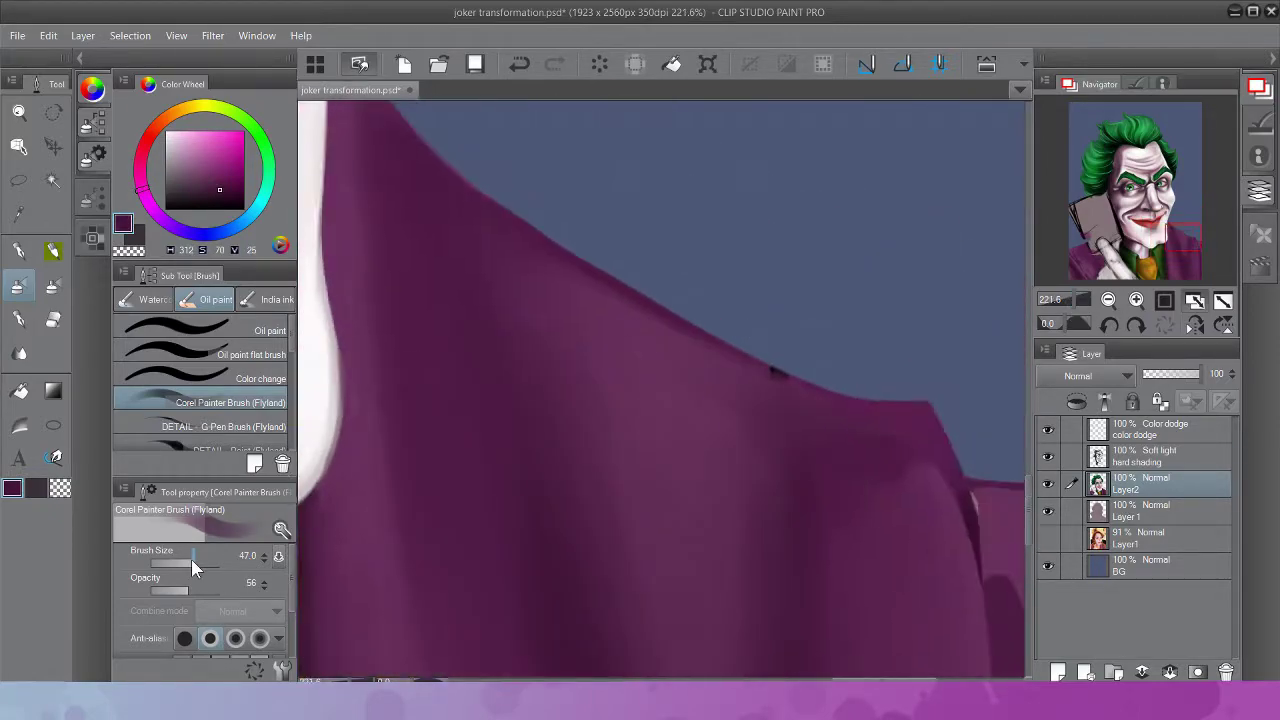
{"action": "left_click", "coordinate": [183, 564]}
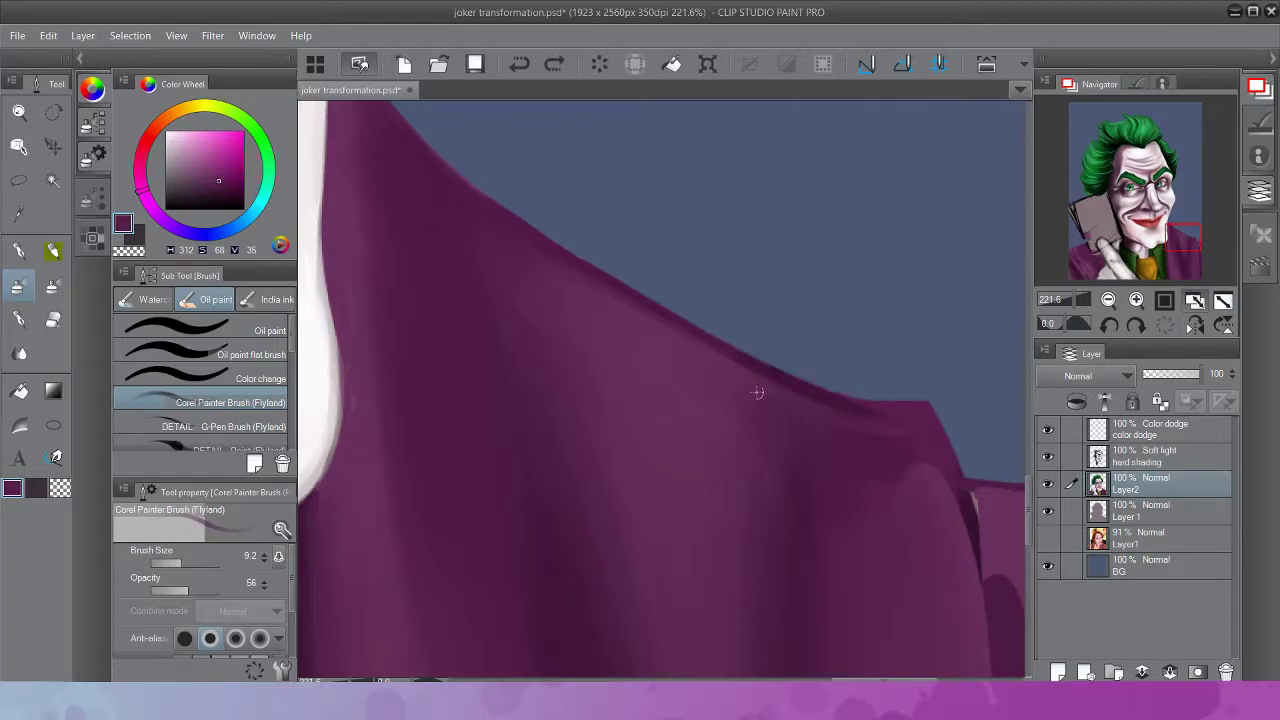
Paint dark purple down the sleeve seam beside the canvas edge, covering the pale gap, at brush size 21.8
{"action": "left_click_drag", "start_coordinate": [1148, 283], "coordinate": [1158, 296]}
{"action": "left_click", "coordinate": [763, 249], "text": "alt"}
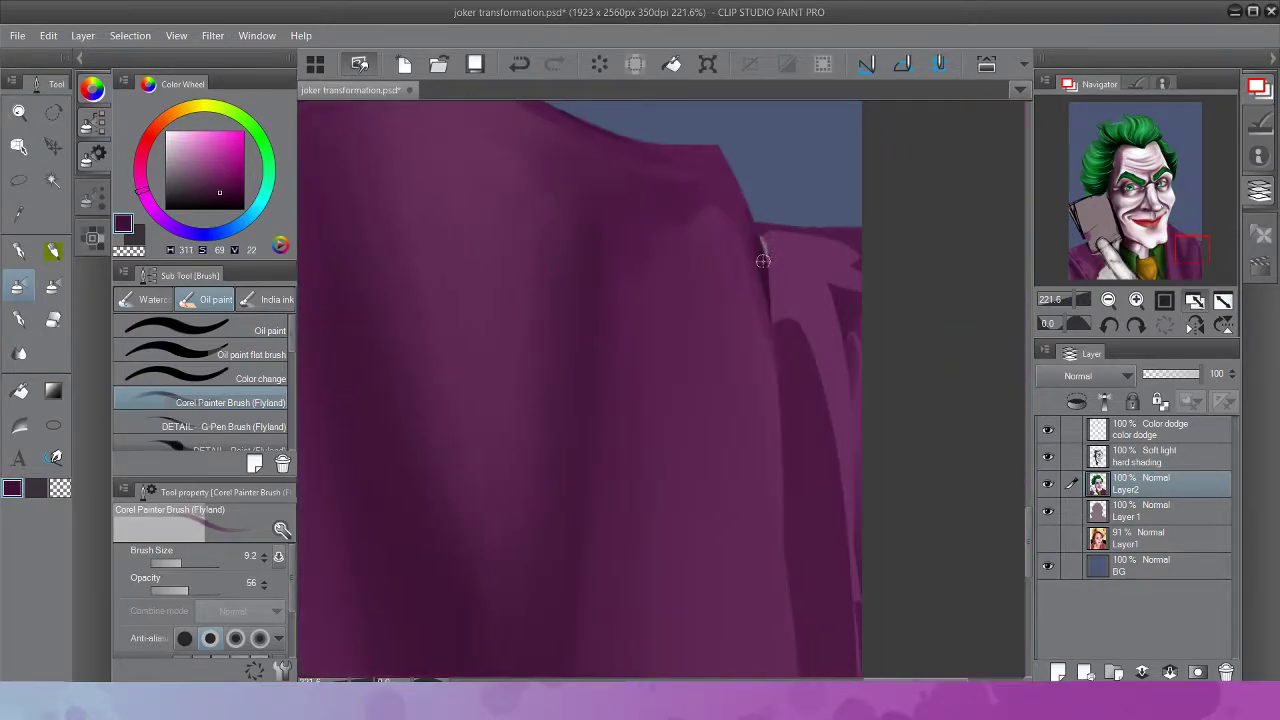
{"action": "key", "text": "ctrl+z"}
{"action": "left_click_drag", "start_coordinate": [772, 290], "coordinate": [780, 446]}
{"action": "key", "text": "ctrl+z"}
{"action": "key", "text": "bracketright"}
{"action": "key", "text": "bracketright"}
{"action": "key", "text": "bracketright"}
{"action": "left_click_drag", "start_coordinate": [770, 238], "coordinate": [803, 540]}
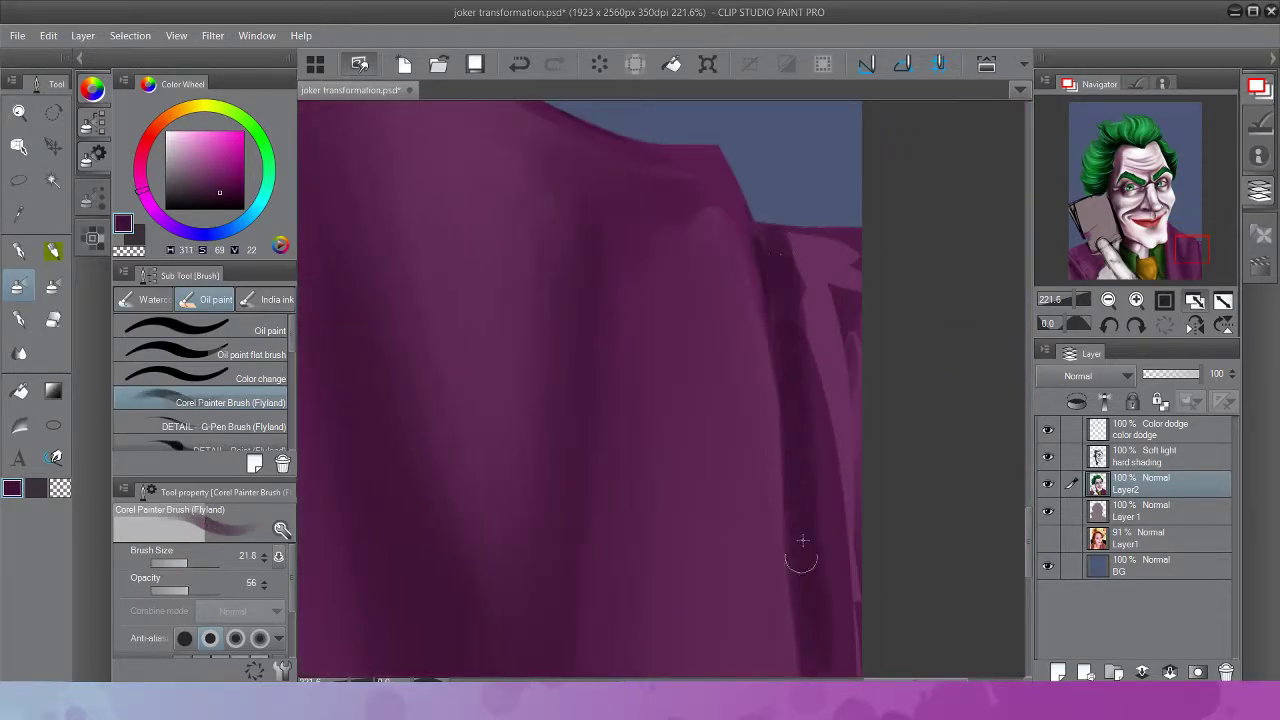
Blend sampled purples over the narrow strip of sleeve outside the seam at brush size 21.8
{"action": "scroll", "coordinate": [780, 259], "scroll_direction": "down", "scroll_amount": 2}
{"action": "left_click", "coordinate": [760, 478], "text": "alt"}
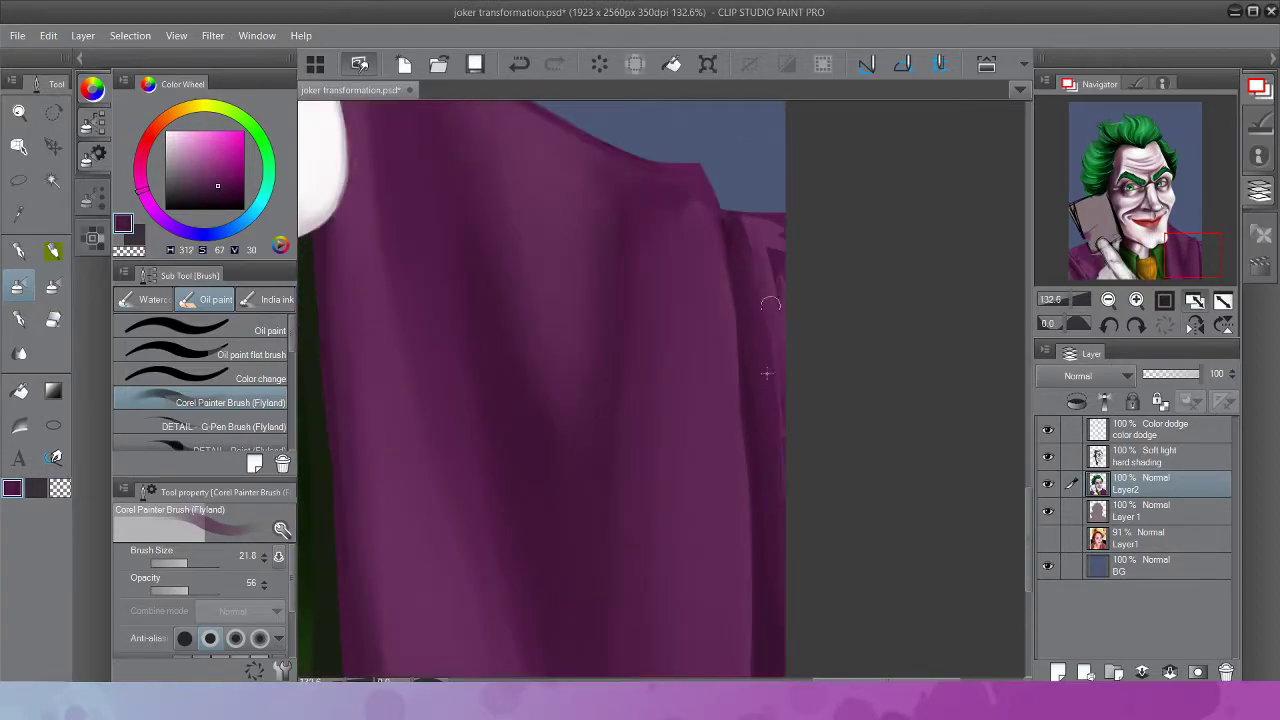
{"action": "left_click", "coordinate": [768, 236], "text": "alt"}
{"action": "left_click_drag", "start_coordinate": [770, 246], "coordinate": [776, 316]}
{"action": "left_click", "coordinate": [759, 226], "text": "alt"}
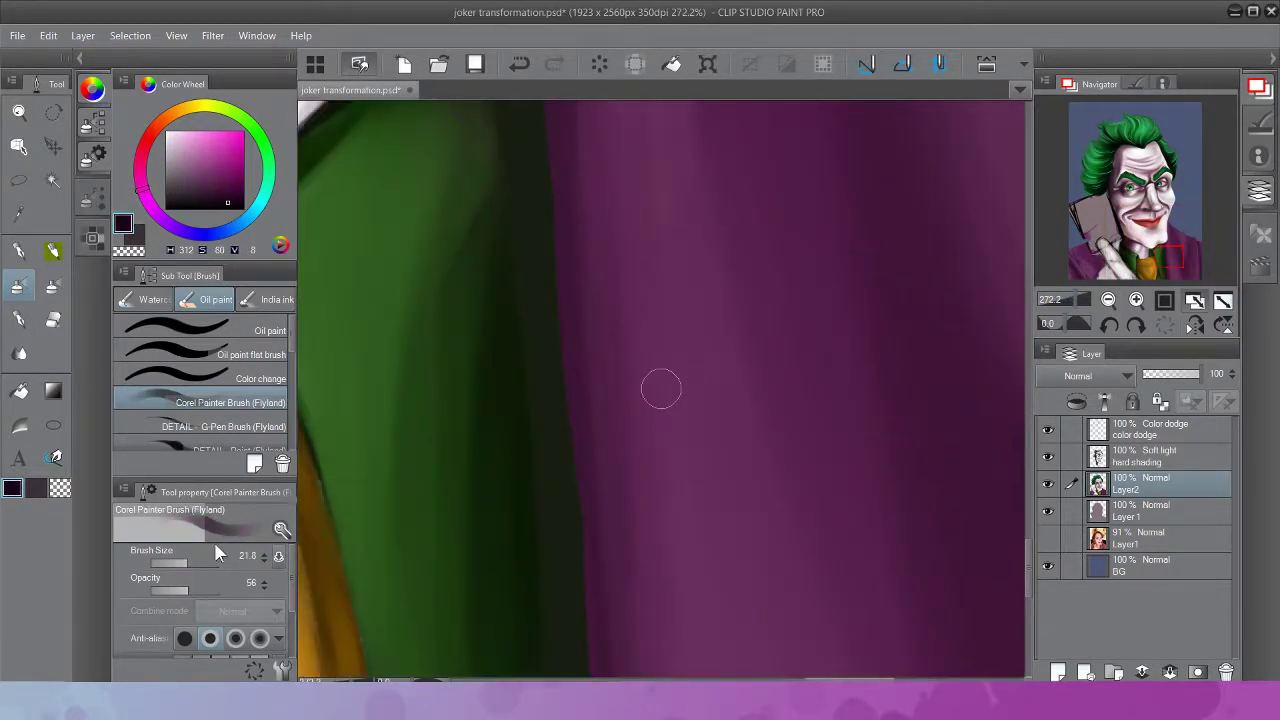
Darken the lapel's inner edge along the green collar with near-black purple at brush size 21.8
{"action": "left_click_drag", "start_coordinate": [596, 620], "coordinate": [594, 310]}
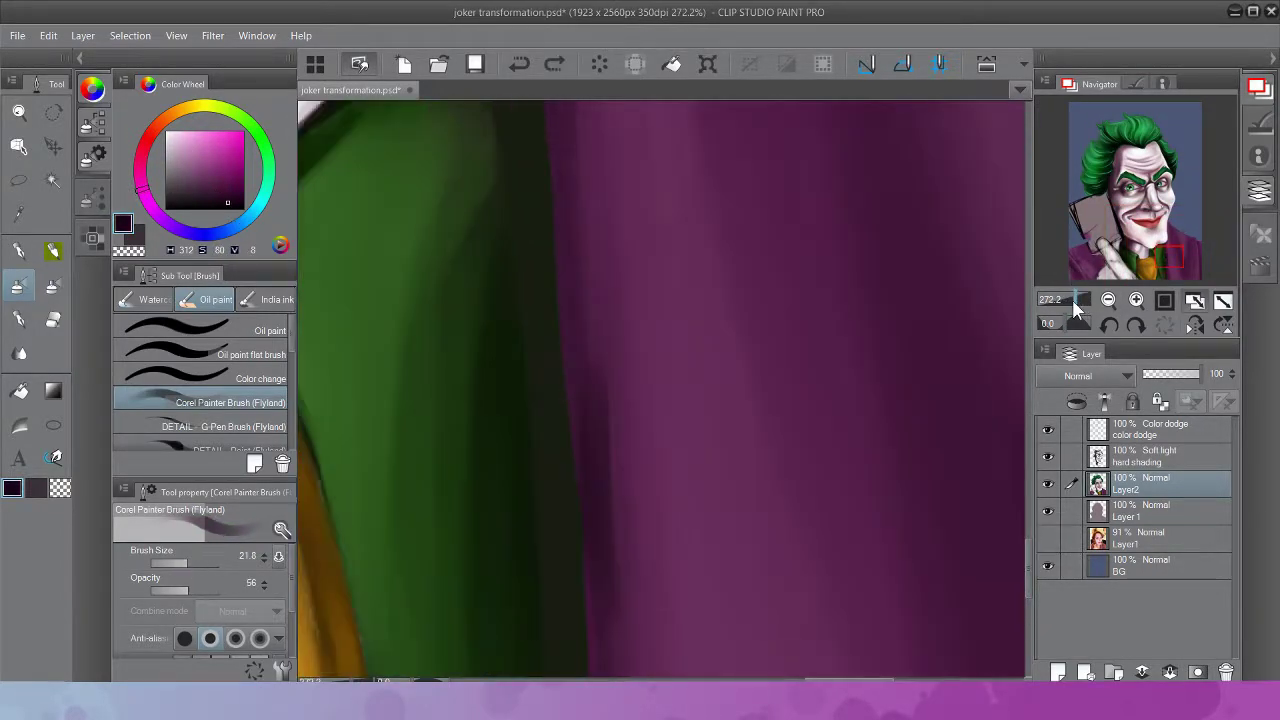
{"action": "scroll", "coordinate": [600, 229], "scroll_direction": "down", "scroll_amount": 2}
{"action": "left_click_drag", "start_coordinate": [608, 230], "coordinate": [624, 601]}
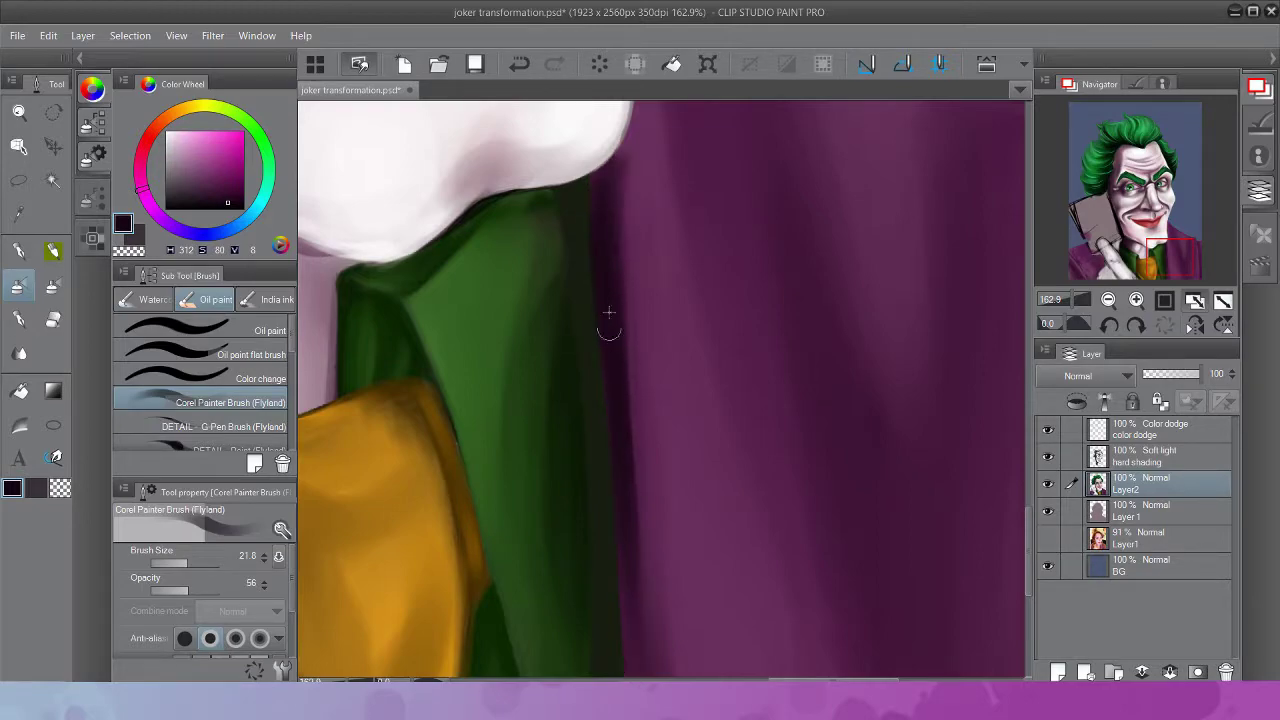
{"action": "left_click_drag", "start_coordinate": [609, 312], "coordinate": [626, 380]}
{"action": "scroll", "coordinate": [626, 380], "scroll_direction": "down", "scroll_amount": 2}
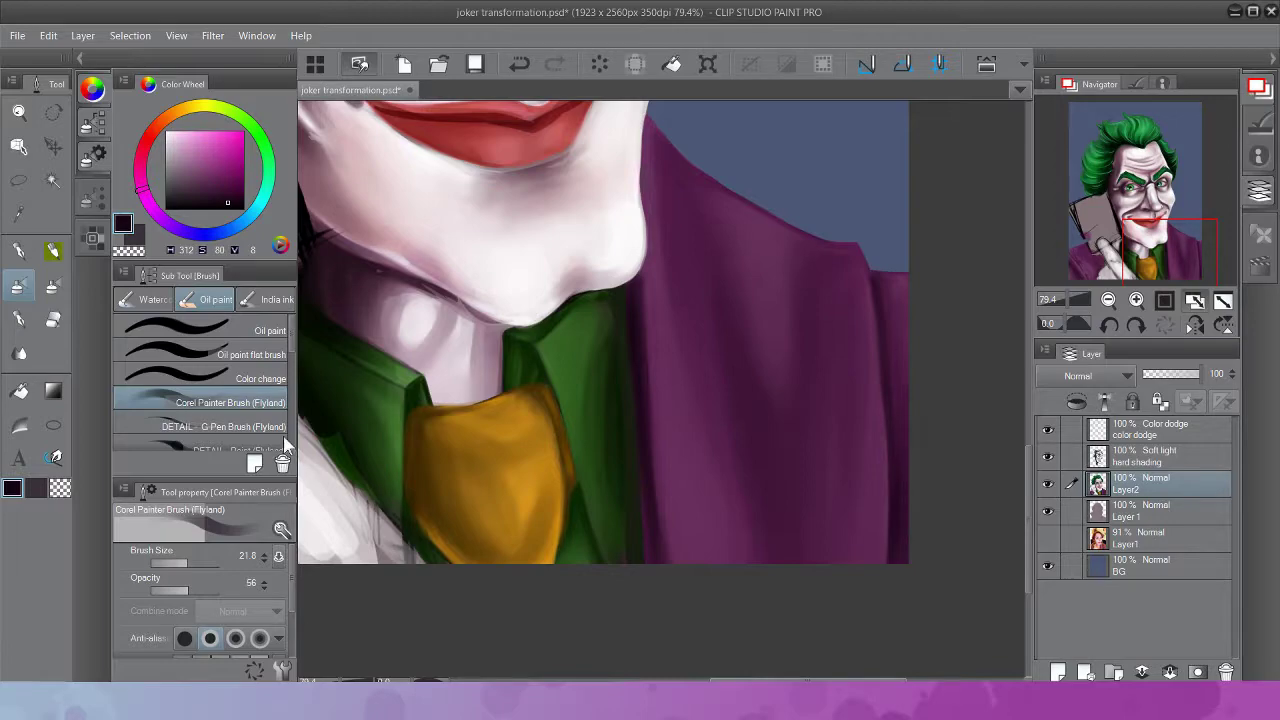
Smooth the sketchy folds of the jacket shoulder below the playing card with sampled purple at brush size 111.8
{"action": "scroll", "coordinate": [715, 406], "scroll_direction": "down", "scroll_amount": 3}
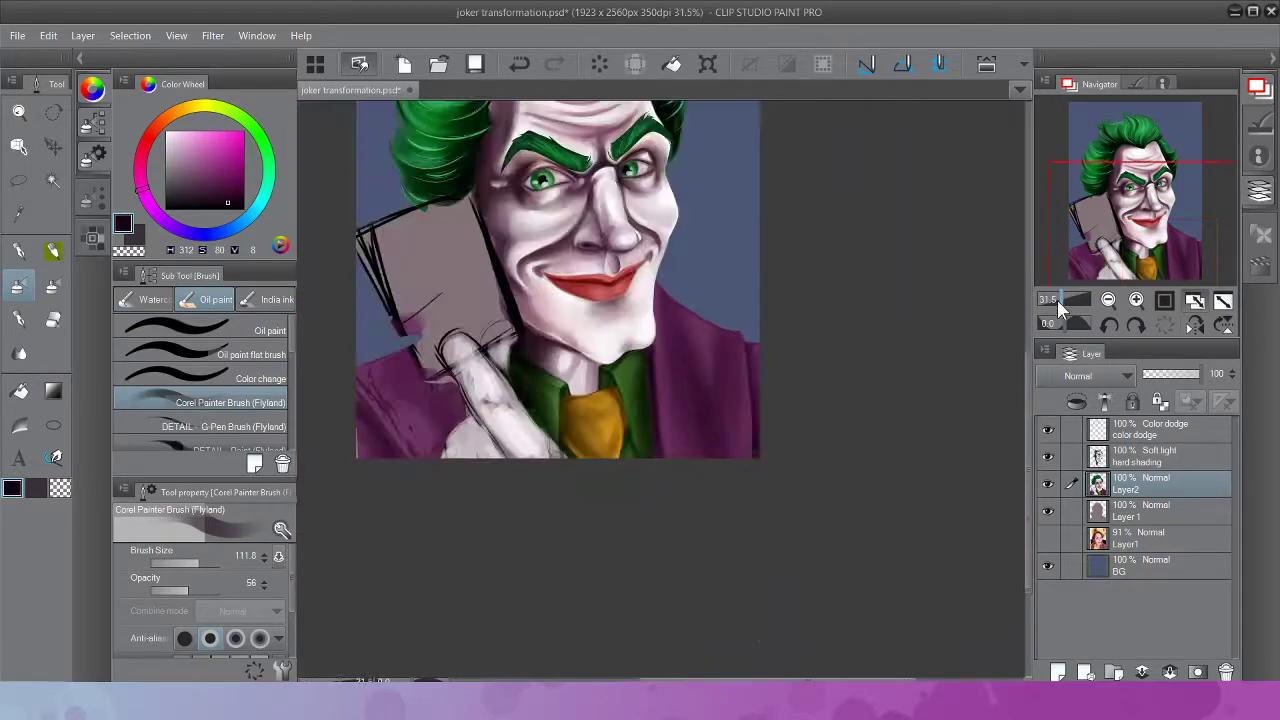
{"action": "scroll", "coordinate": [771, 346], "scroll_direction": "up", "scroll_amount": 3}
{"action": "left_click_drag", "start_coordinate": [771, 346], "coordinate": [1000, 200]}
{"action": "scroll", "coordinate": [544, 462], "scroll_direction": "down", "scroll_amount": 3}
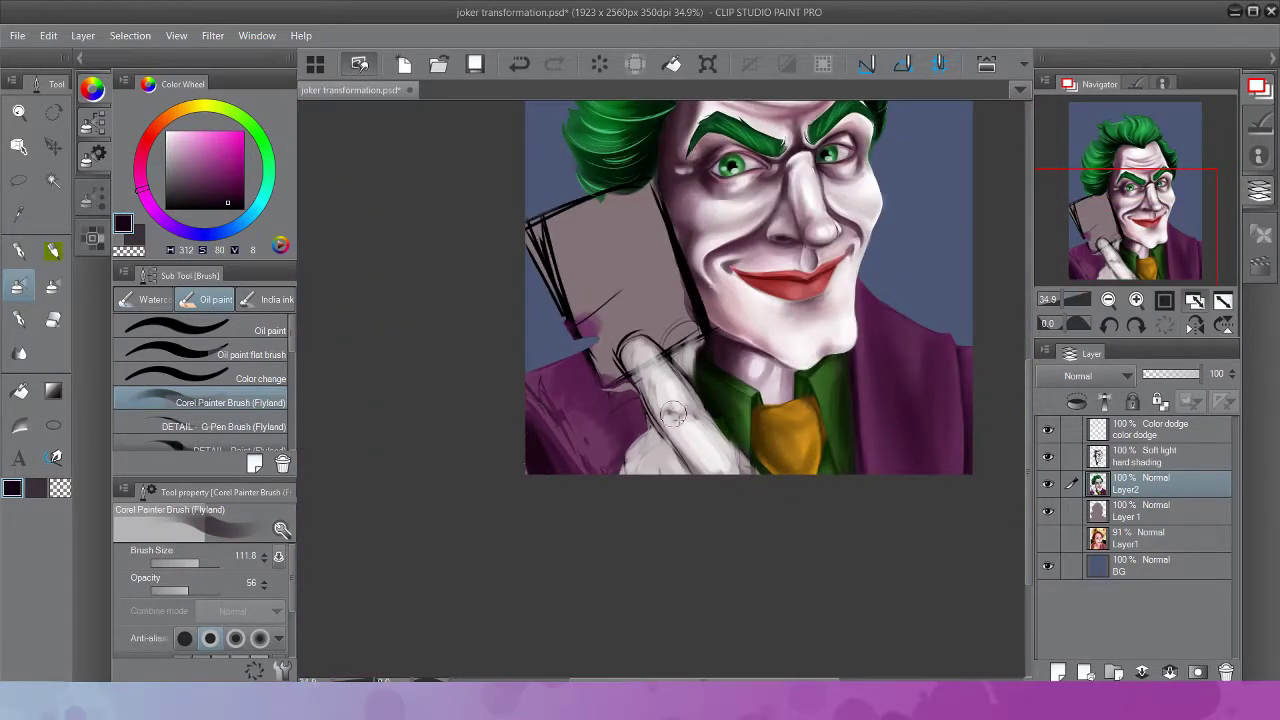
{"action": "scroll", "coordinate": [795, 272], "scroll_direction": "up", "scroll_amount": 5}
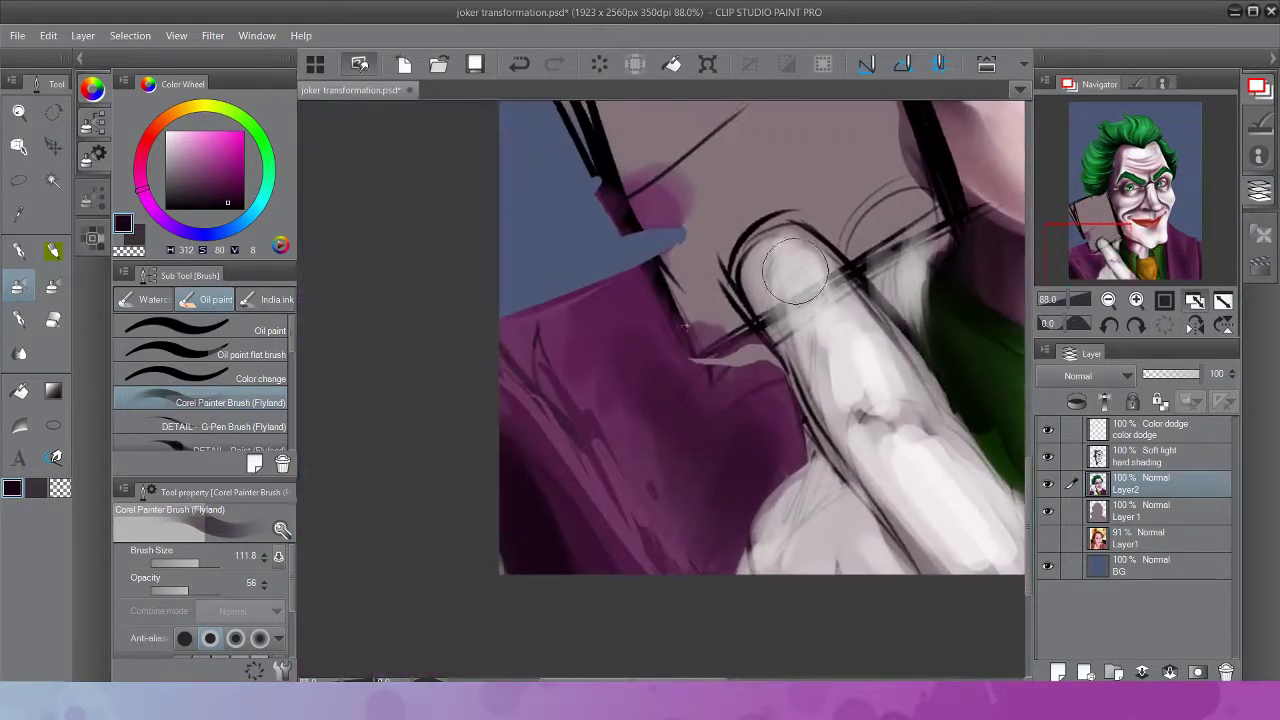
{"action": "left_click", "coordinate": [620, 330], "text": "alt"}
{"action": "mouse_move", "coordinate": [600, 420]}
{"action": "left_mouse_down"}
{"action": "mouse_move", "coordinate": [509, 357]}
{"action": "mouse_move", "coordinate": [575, 368]}
{"action": "left_mouse_up"}
{"action": "mouse_move", "coordinate": [700, 480]}
{"action": "left_mouse_down"}
{"action": "mouse_move", "coordinate": [608, 375]}
{"action": "mouse_move", "coordinate": [651, 349]}
{"action": "left_mouse_up"}
{"action": "left_click_drag", "start_coordinate": [620, 440], "coordinate": [551, 649]}
{"action": "left_click_drag", "start_coordinate": [530, 540], "coordinate": [543, 357]}
Blend sampled purples over the jacket between the card and the hand, covering the sketch lines, and save the file
{"action": "left_click", "coordinate": [511, 347], "text": "alt"}
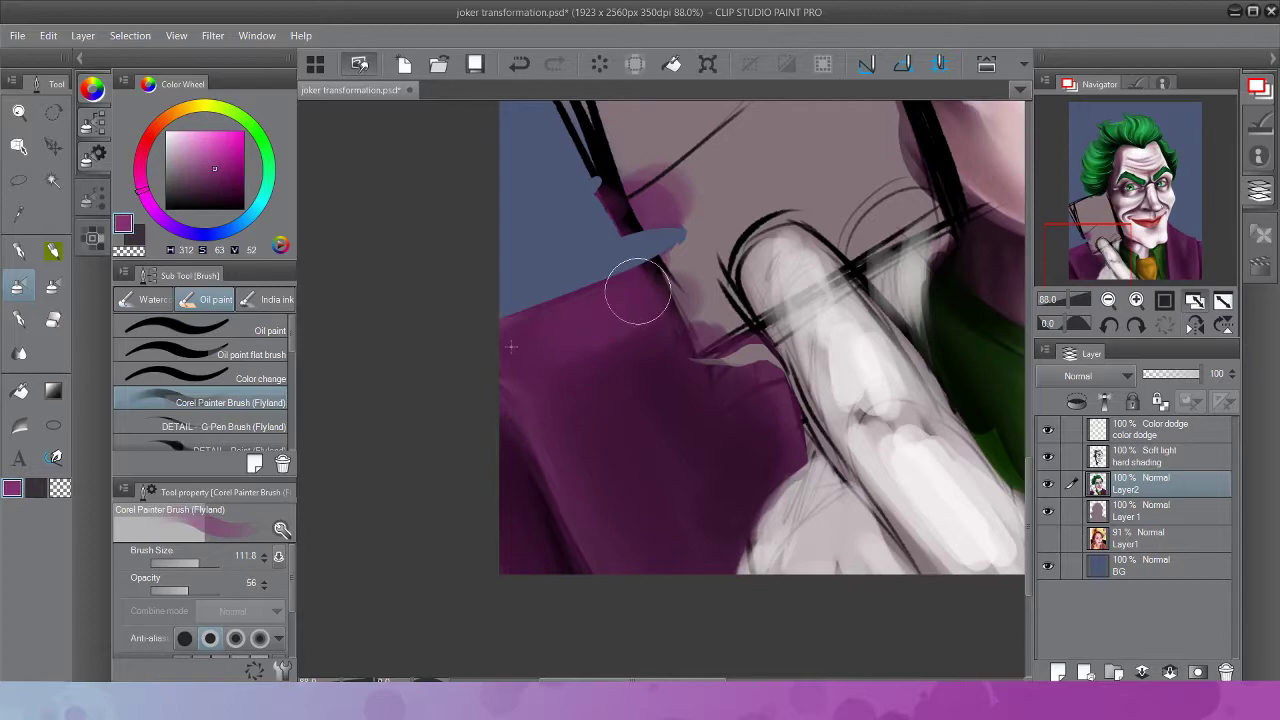
{"action": "left_click", "coordinate": [600, 420], "text": "alt"}
{"action": "mouse_move", "coordinate": [690, 320]}
{"action": "left_mouse_down"}
{"action": "mouse_move", "coordinate": [780, 420]}
{"action": "mouse_move", "coordinate": [765, 550]}
{"action": "left_mouse_up"}
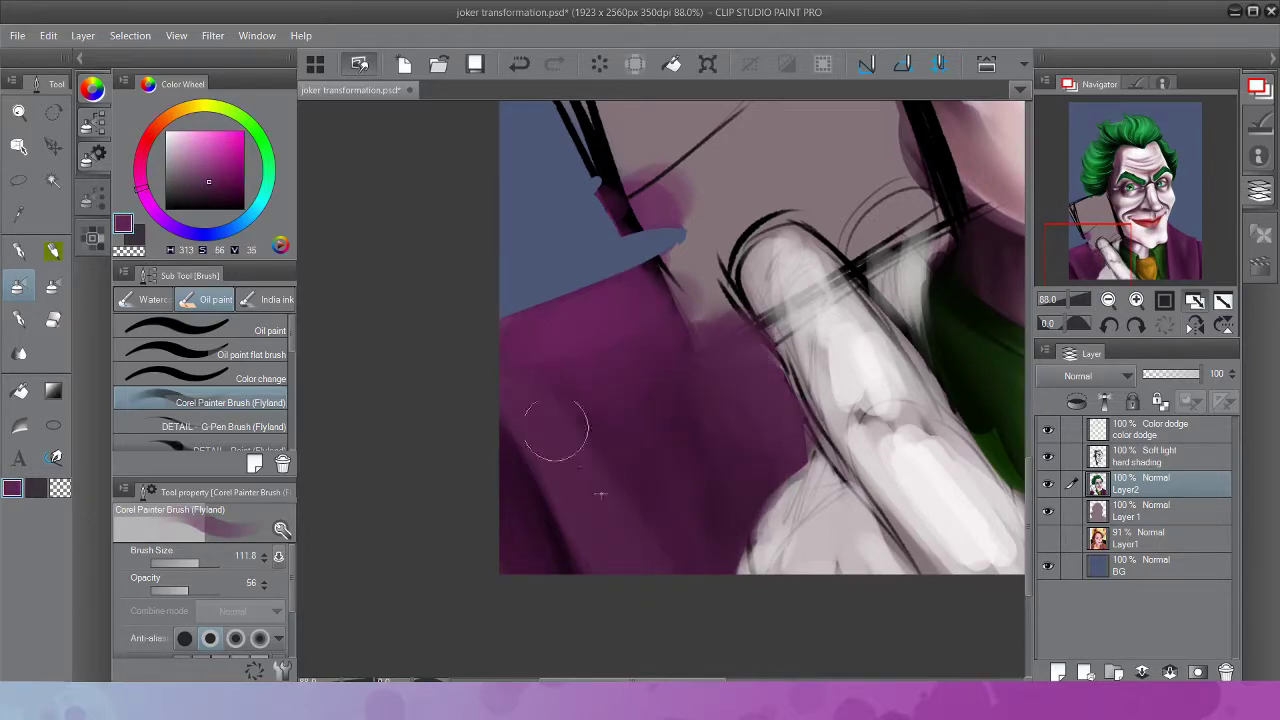
{"action": "left_click", "coordinate": [1194, 300]}
{"action": "key", "text": "ctrl+s"}
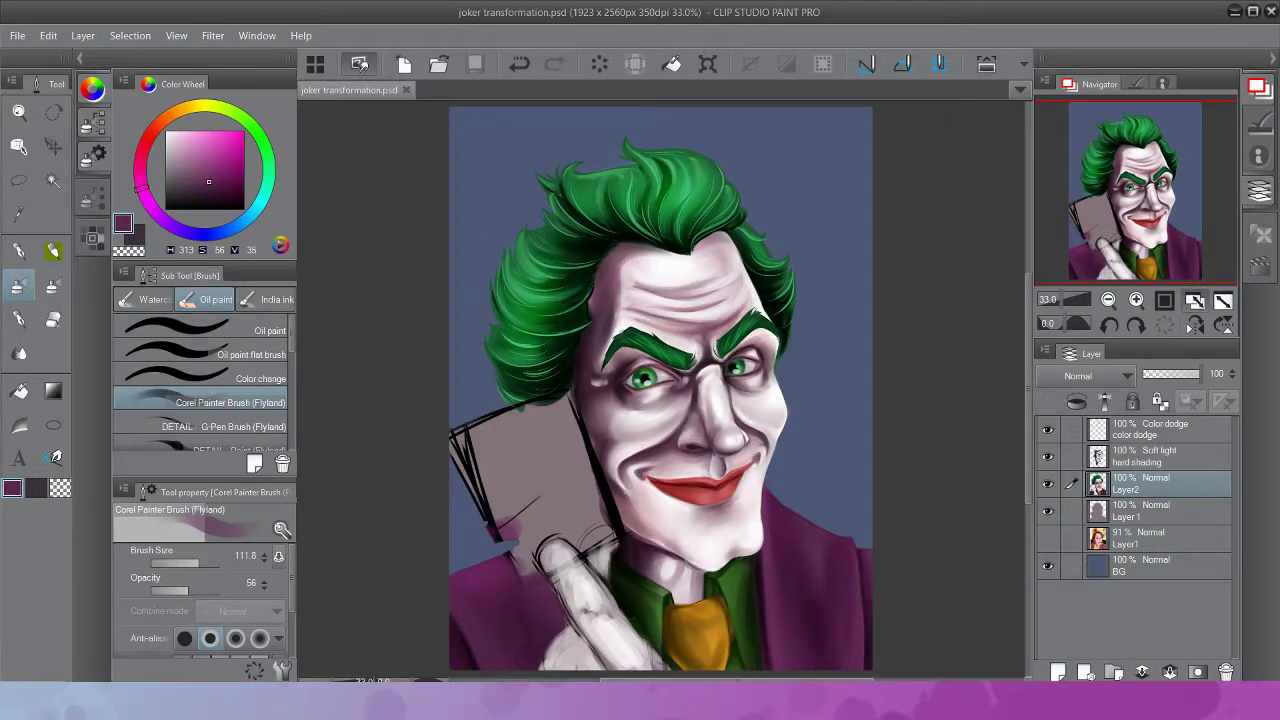
Brighten the raised finger and the rest of the hand with white highlights at brush size 42.7
{"action": "scroll", "coordinate": [500, 514], "scroll_direction": "up", "scroll_amount": 5}
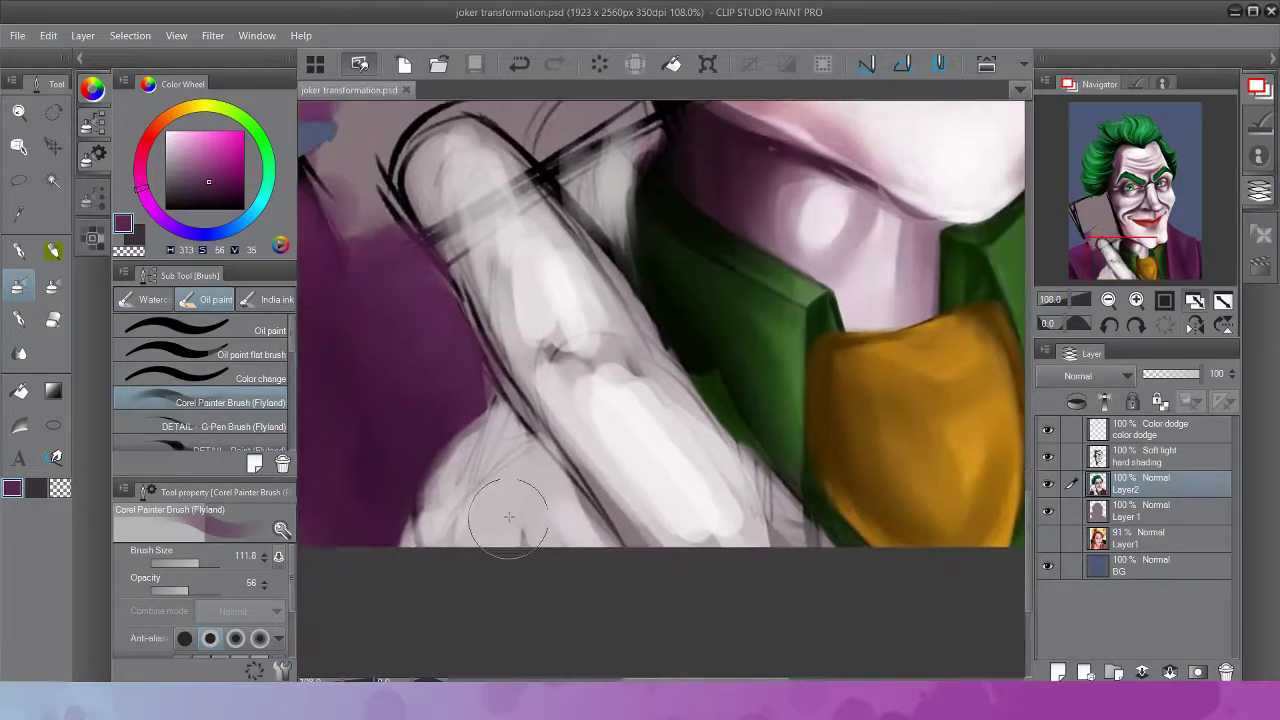
{"action": "left_click_drag", "start_coordinate": [640, 400], "coordinate": [714, 509]}
{"action": "mouse_move", "coordinate": [581, 307]}
{"action": "left_mouse_down"}
{"action": "mouse_move", "coordinate": [514, 198]}
{"action": "mouse_move", "coordinate": [537, 320]}
{"action": "left_mouse_up"}
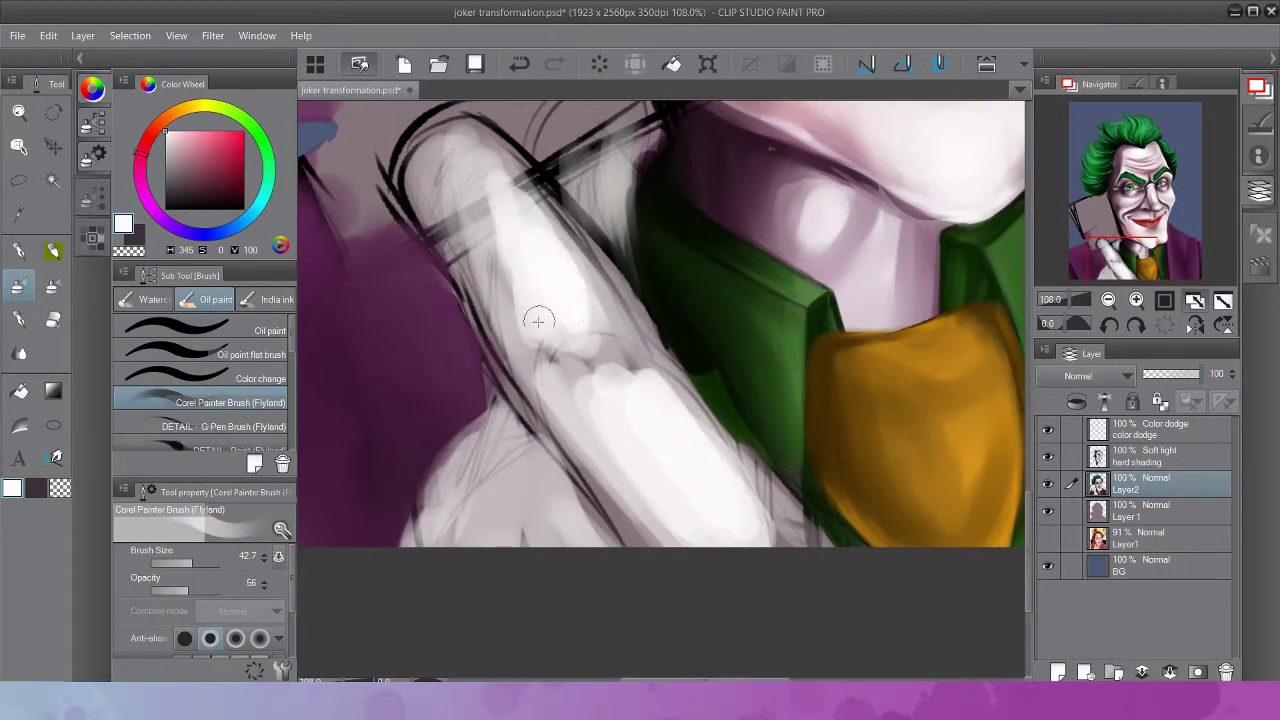
{"action": "left_click_drag", "start_coordinate": [600, 135], "coordinate": [645, 235]}
{"action": "left_click_drag", "start_coordinate": [602, 488], "coordinate": [515, 540]}
{"action": "left_click_drag", "start_coordinate": [495, 460], "coordinate": [395, 545]}
Cover the hand's black sketch outlines and shade the finger's edges with sampled purple and pinkish grey at size 42.7
{"action": "left_click", "coordinate": [490, 393], "text": "alt"}
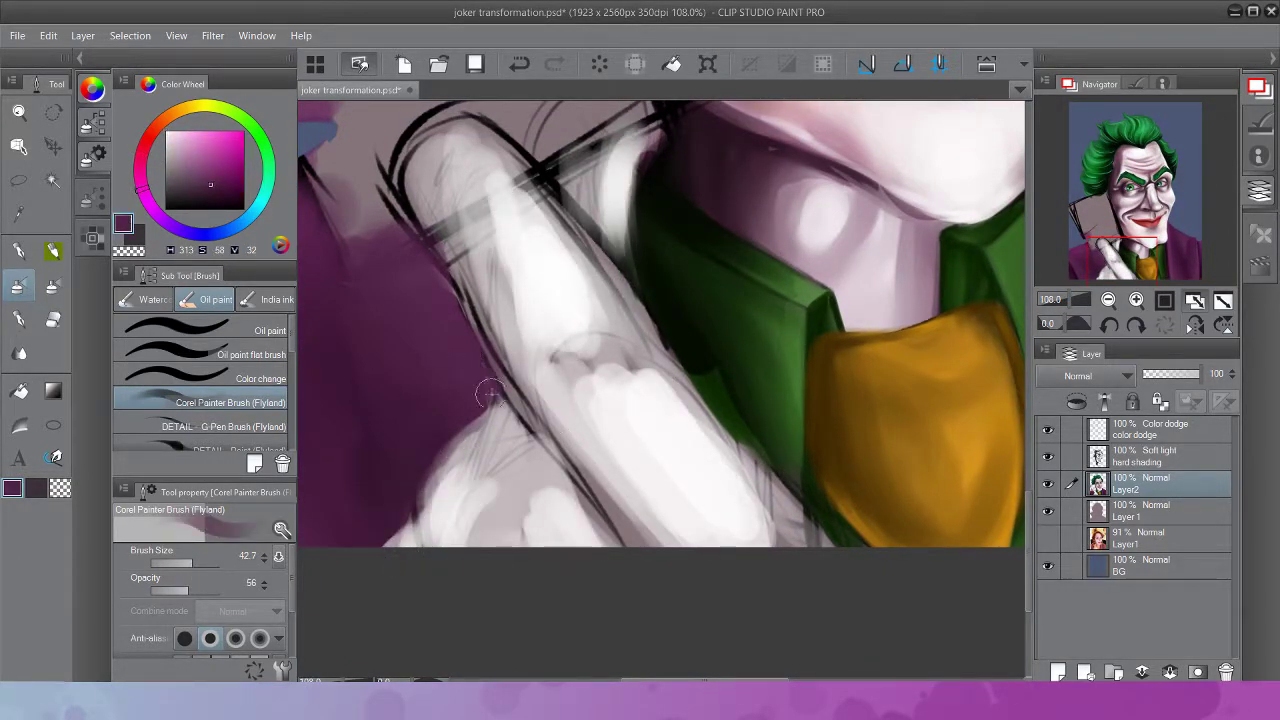
{"action": "left_click", "coordinate": [428, 178], "text": "alt"}
{"action": "mouse_move", "coordinate": [428, 178]}
{"action": "left_mouse_down"}
{"action": "mouse_move", "coordinate": [458, 148]}
{"action": "mouse_move", "coordinate": [418, 199]}
{"action": "mouse_move", "coordinate": [501, 353]}
{"action": "mouse_move", "coordinate": [462, 216]}
{"action": "mouse_move", "coordinate": [471, 139]}
{"action": "mouse_move", "coordinate": [625, 326]}
{"action": "mouse_move", "coordinate": [635, 346]}
{"action": "mouse_move", "coordinate": [580, 347]}
{"action": "mouse_move", "coordinate": [581, 483]}
{"action": "mouse_move", "coordinate": [634, 358]}
{"action": "mouse_move", "coordinate": [608, 492]}
{"action": "mouse_move", "coordinate": [763, 496]}
{"action": "mouse_move", "coordinate": [628, 312]}
{"action": "mouse_move", "coordinate": [810, 540]}
{"action": "left_mouse_up"}
{"action": "scroll", "coordinate": [484, 499], "scroll_direction": "down", "scroll_amount": 4}
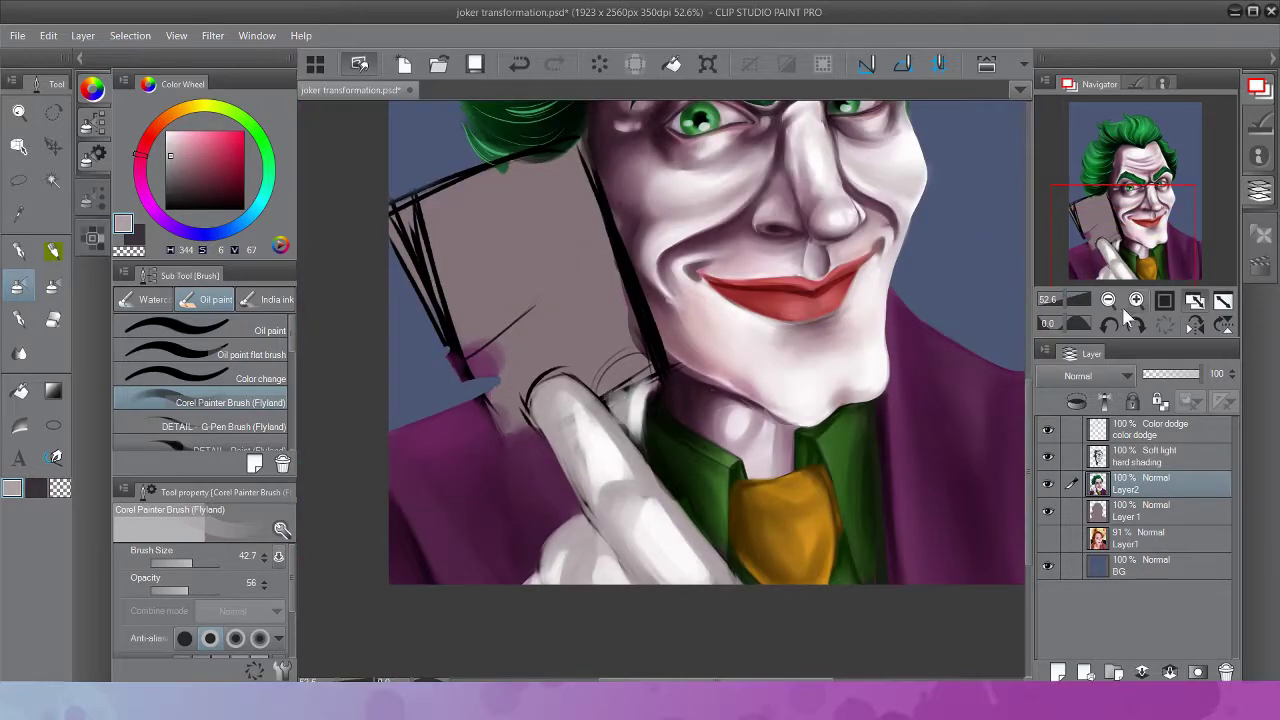
Paint along the playing card's outer edge in white with the G-pen at size 16.3
{"action": "key", "text": "p"}
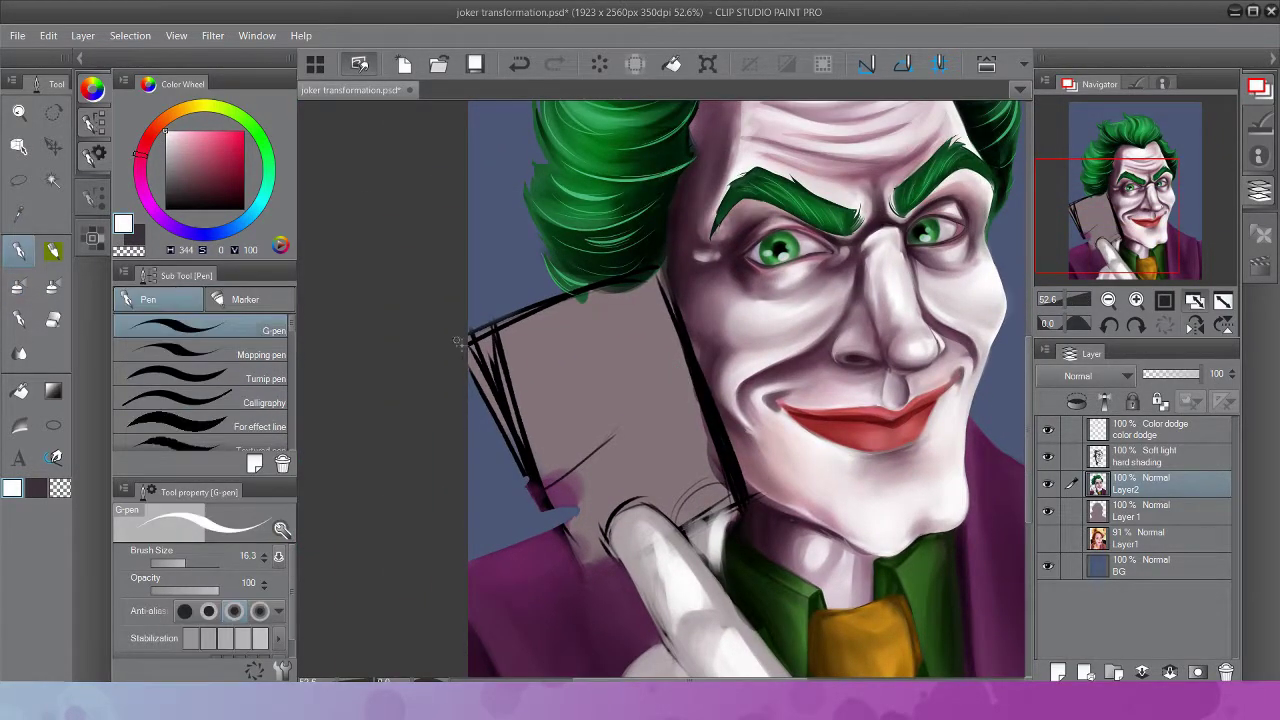
{"action": "left_click_drag", "start_coordinate": [470, 345], "coordinate": [580, 577]}
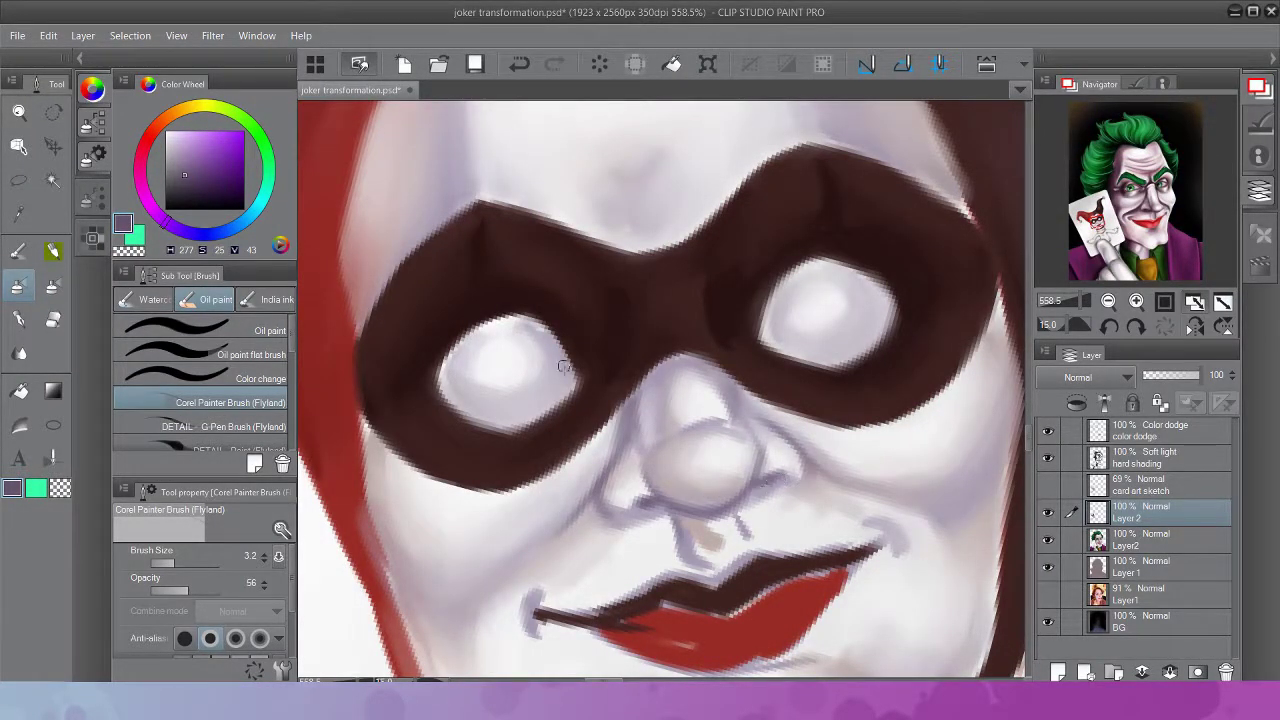
Refine the shading around the card figure's nose and mouth with sampled tones, using the Corel Painter Brush
{"action": "left_click", "coordinate": [727, 528], "text": "alt"}
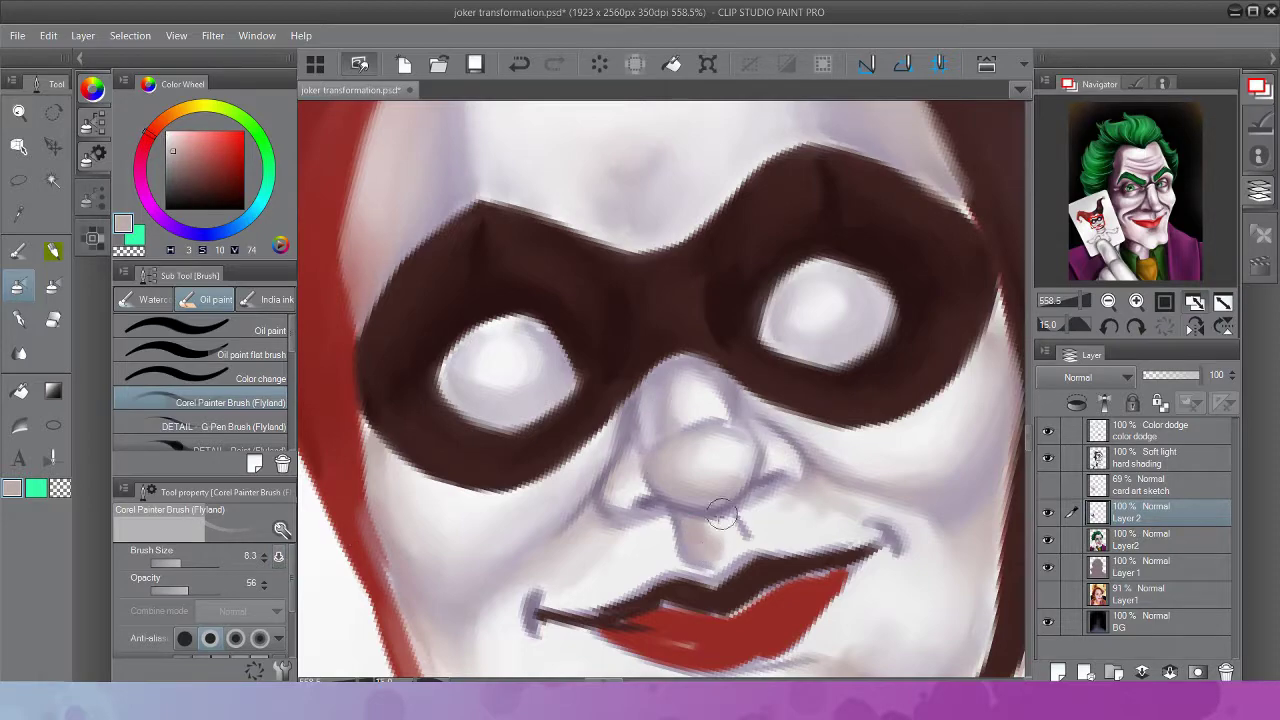
{"action": "left_click_drag", "start_coordinate": [739, 670], "coordinate": [669, 520]}
{"action": "left_click", "coordinate": [600, 465], "text": "alt"}
{"action": "mouse_move", "coordinate": [580, 470]}
{"action": "left_mouse_down"}
{"action": "mouse_move", "coordinate": [733, 408]}
{"action": "mouse_move", "coordinate": [726, 453]}
{"action": "mouse_move", "coordinate": [706, 476]}
{"action": "mouse_move", "coordinate": [639, 410]}
{"action": "mouse_move", "coordinate": [669, 467]}
{"action": "mouse_move", "coordinate": [716, 437]}
{"action": "left_mouse_up"}
{"action": "left_click", "coordinate": [672, 448], "text": "alt"}
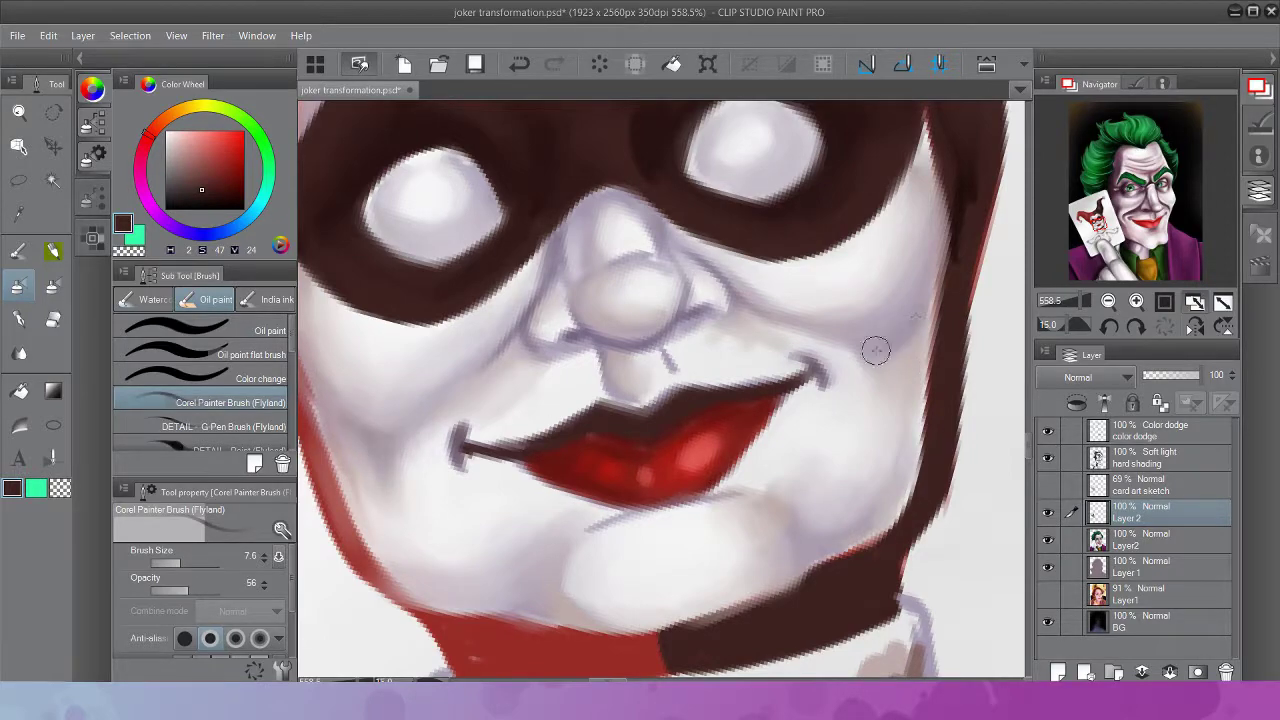
Shade the red and dark halves of the card figure's hood beneath the chin with sampled tones at size 7.6
{"action": "mouse_move", "coordinate": [570, 600]}
{"action": "left_mouse_down"}
{"action": "mouse_move", "coordinate": [532, 591]}
{"action": "mouse_move", "coordinate": [806, 593]}
{"action": "left_mouse_up"}
{"action": "key", "text": "ctrl+z"}
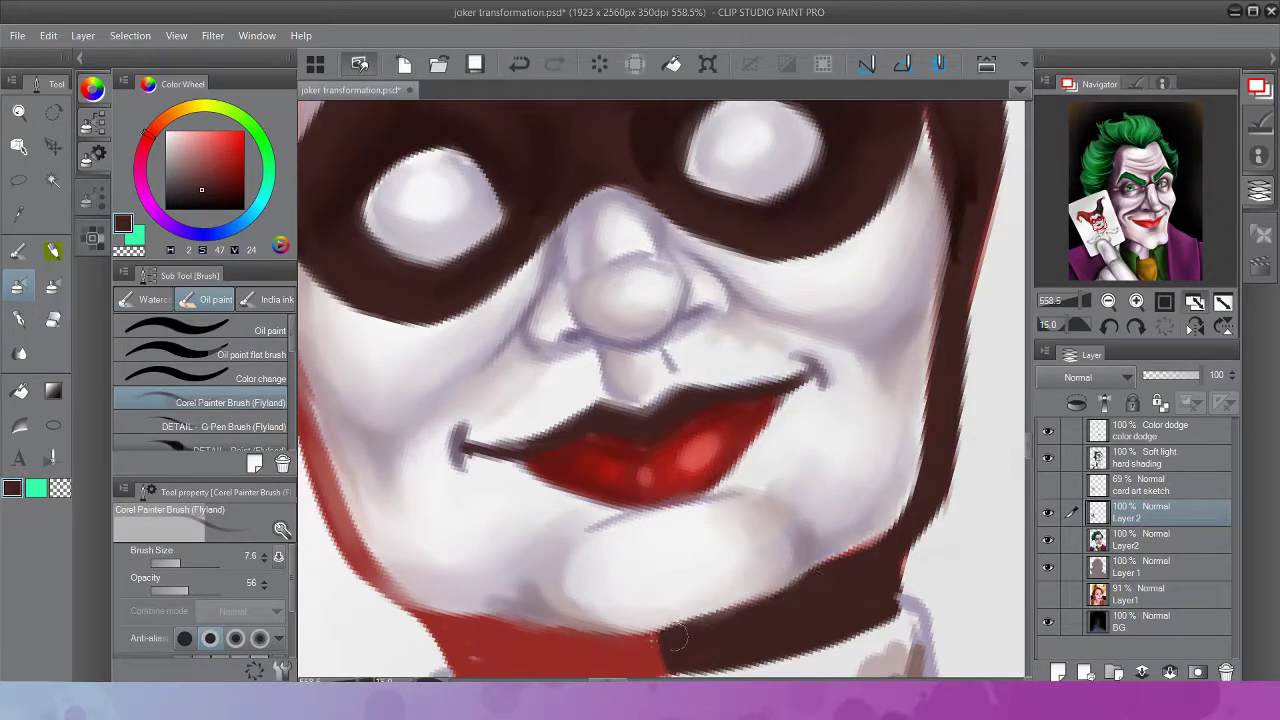
{"action": "scroll", "coordinate": [651, 406], "scroll_direction": "down", "scroll_amount": 3}
{"action": "left_click", "coordinate": [662, 395], "text": "alt"}
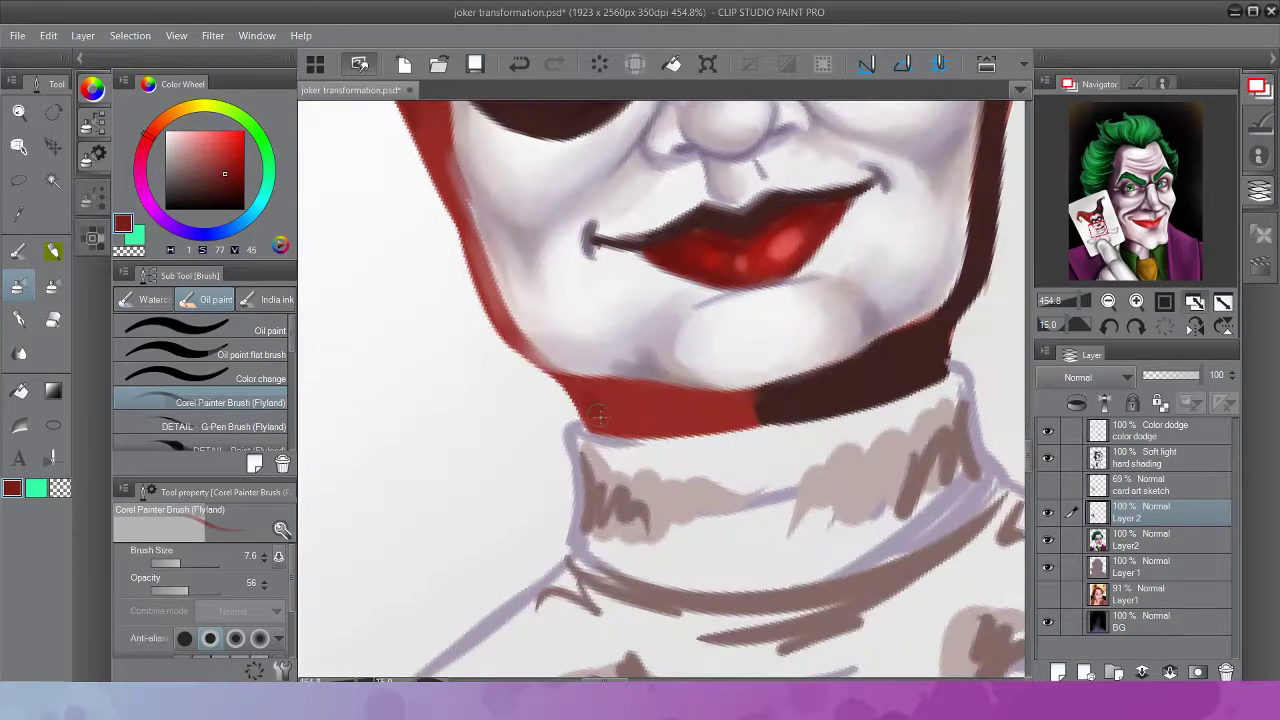
{"action": "mouse_move", "coordinate": [570, 410]}
{"action": "left_mouse_down"}
{"action": "mouse_move", "coordinate": [662, 395]}
{"action": "mouse_move", "coordinate": [605, 428]}
{"action": "mouse_move", "coordinate": [725, 438]}
{"action": "mouse_move", "coordinate": [585, 485]}
{"action": "mouse_move", "coordinate": [660, 525]}
{"action": "left_mouse_up"}
{"action": "left_click", "coordinate": [951, 286], "text": "alt"}
{"action": "scroll", "coordinate": [858, 228], "scroll_direction": "up", "scroll_amount": 3}
{"action": "scroll", "coordinate": [846, 477], "scroll_direction": "down", "scroll_amount": 3}
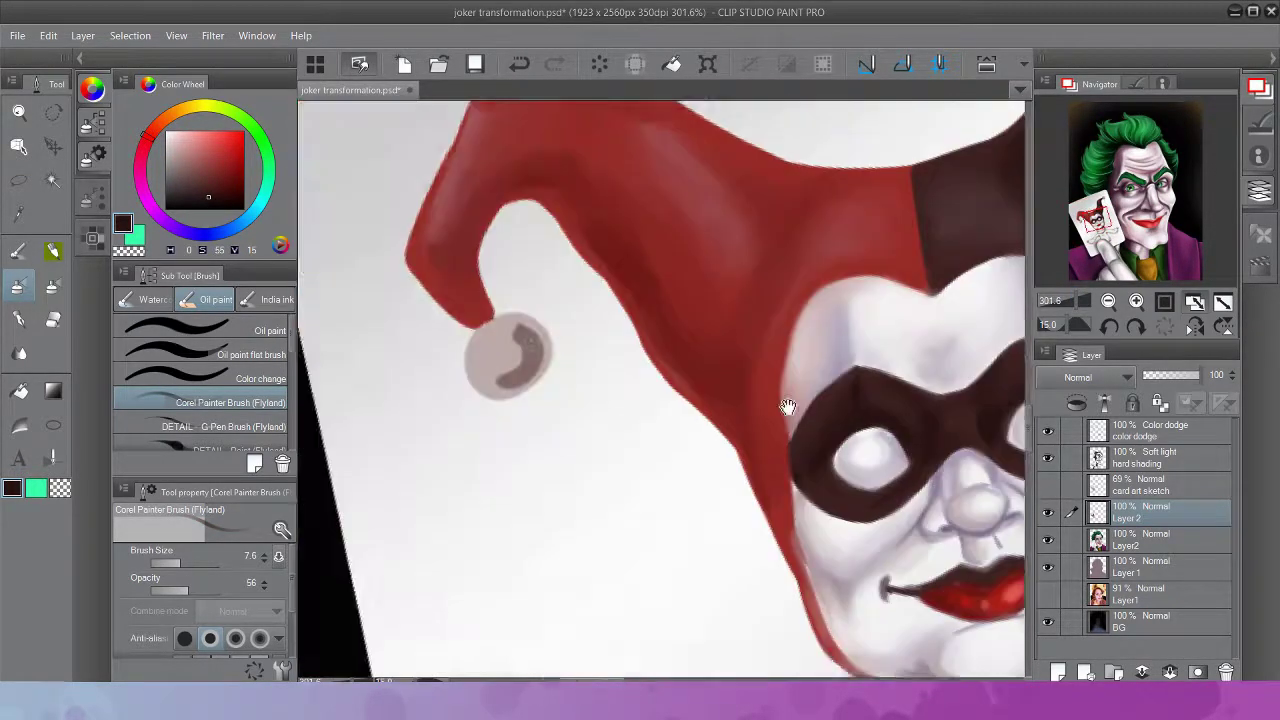
Smooth the pompom at the tip of the hood's red horn with sampled pinkish greys at brush size 16.3
{"action": "left_click", "coordinate": [640, 335], "text": "alt"}
{"action": "mouse_move", "coordinate": [630, 335]}
{"action": "left_mouse_down"}
{"action": "mouse_move", "coordinate": [665, 315]}
{"action": "mouse_move", "coordinate": [610, 350]}
{"action": "mouse_move", "coordinate": [640, 320]}
{"action": "mouse_move", "coordinate": [624, 356]}
{"action": "left_mouse_up"}
{"action": "scroll", "coordinate": [625, 357], "scroll_direction": "down", "scroll_amount": 1}
{"action": "left_click", "coordinate": [532, 440], "text": "alt"}
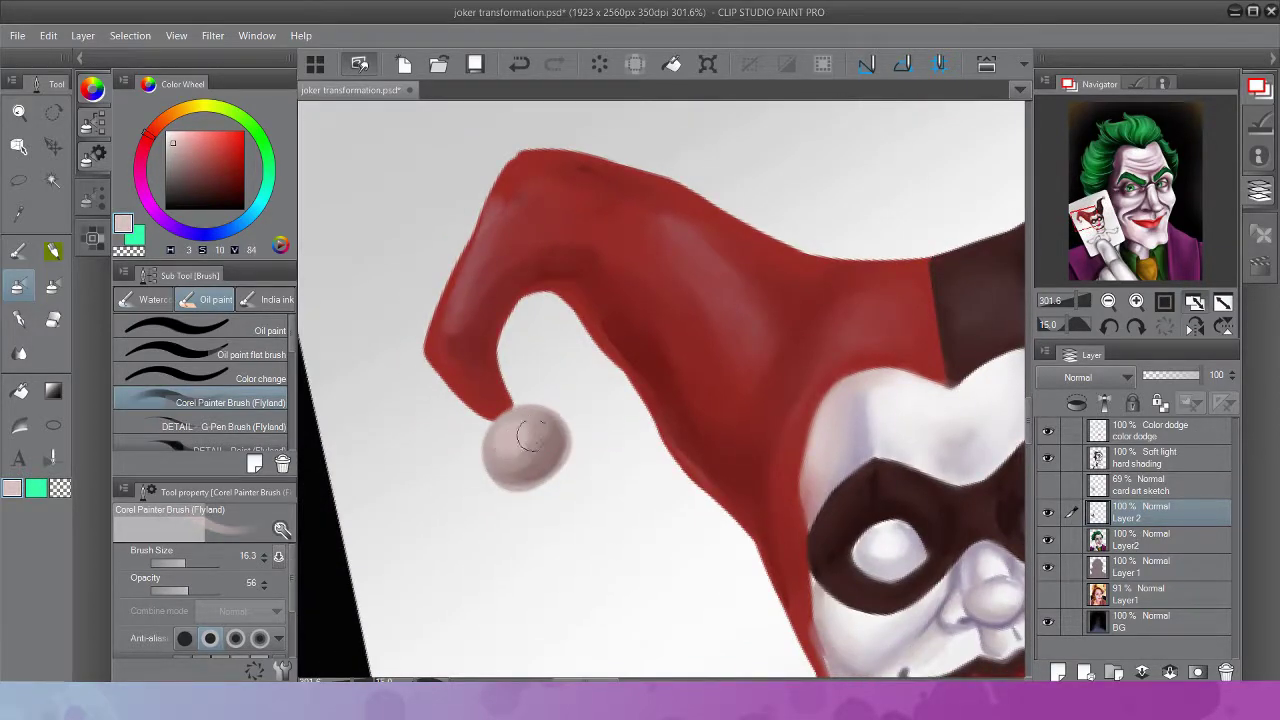
{"action": "scroll", "coordinate": [530, 445], "scroll_direction": "up", "scroll_amount": 1}
Blend the rough shadow strokes on the card figure's collar with sampled tones, using the Corel Painter Brush at size 16.3
{"action": "scroll", "coordinate": [929, 445], "scroll_direction": "down", "scroll_amount": 4}
{"action": "scroll", "coordinate": [766, 357], "scroll_direction": "up", "scroll_amount": 5}
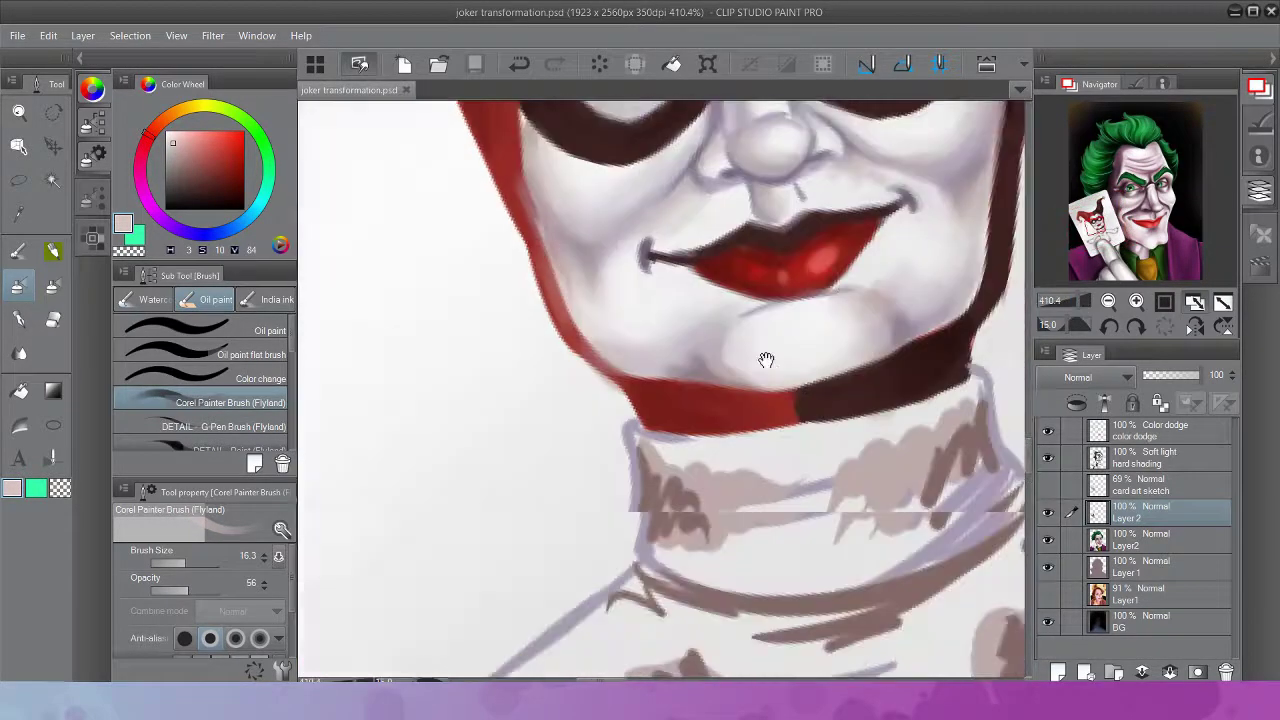
{"action": "left_click", "coordinate": [557, 362], "text": "alt"}
{"action": "left_click_drag", "start_coordinate": [557, 362], "coordinate": [700, 400]}
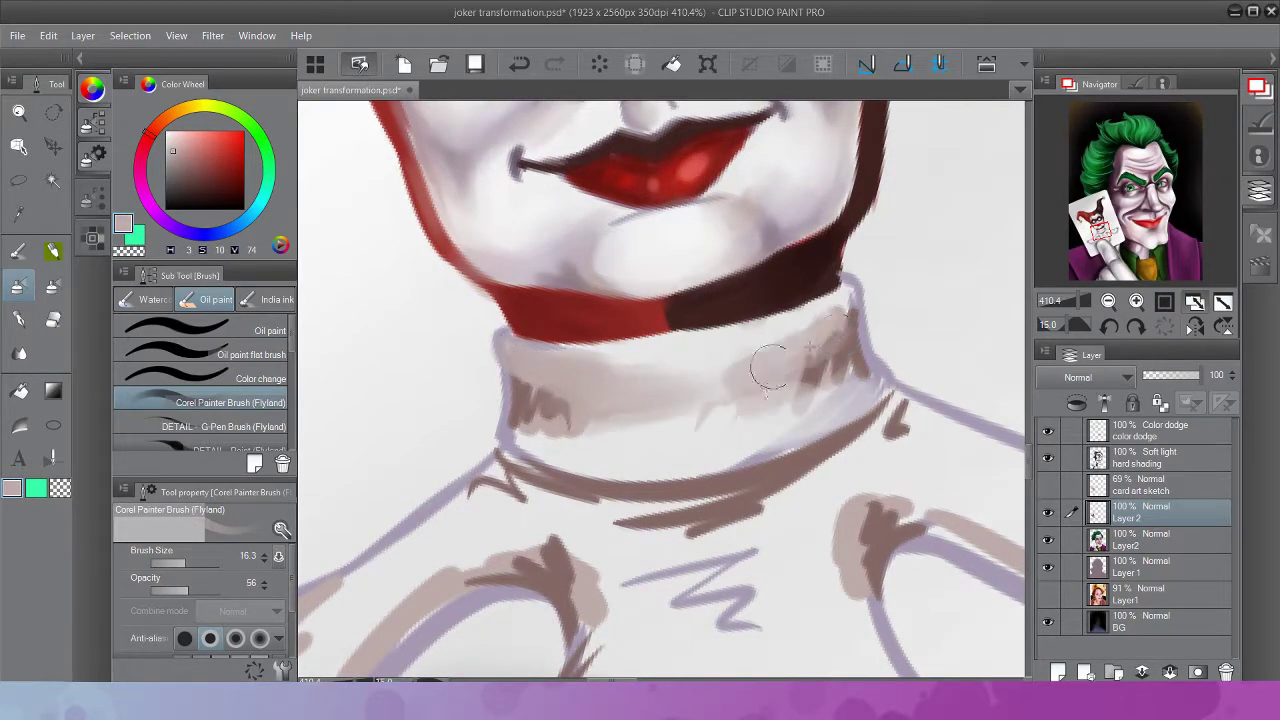
{"action": "left_click_drag", "start_coordinate": [760, 330], "coordinate": [850, 380]}
Soften the shadow beneath the card figure's collar and the lavender shading in the middle of the chest
{"action": "left_click_drag", "start_coordinate": [520, 470], "coordinate": [820, 500]}
{"action": "left_click_drag", "start_coordinate": [660, 480], "coordinate": [800, 600]}
{"action": "left_click", "coordinate": [700, 590], "text": "alt"}
{"action": "left_click_drag", "start_coordinate": [650, 560], "coordinate": [800, 620]}
Smooth the collar's folds with sampled greyish lavender and light tones
{"action": "mouse_move", "coordinate": [540, 415]}
{"action": "left_mouse_down"}
{"action": "mouse_move", "coordinate": [512, 425]}
{"action": "mouse_move", "coordinate": [557, 366]}
{"action": "mouse_move", "coordinate": [709, 417]}
{"action": "mouse_move", "coordinate": [860, 400]}
{"action": "left_mouse_up"}
{"action": "left_click", "coordinate": [737, 343], "text": "alt"}
{"action": "mouse_move", "coordinate": [737, 343]}
{"action": "left_mouse_down"}
{"action": "mouse_move", "coordinate": [512, 350]}
{"action": "mouse_move", "coordinate": [844, 297]}
{"action": "mouse_move", "coordinate": [818, 296]}
{"action": "mouse_move", "coordinate": [634, 434]}
{"action": "left_mouse_up"}
{"action": "left_click", "coordinate": [527, 405], "text": "alt"}
{"action": "mouse_move", "coordinate": [527, 405]}
{"action": "left_mouse_down"}
{"action": "mouse_move", "coordinate": [517, 420]}
{"action": "mouse_move", "coordinate": [830, 300]}
{"action": "mouse_move", "coordinate": [820, 377]}
{"action": "left_mouse_up"}
Shade the card figure's torso and the raised arm on the dark-horn side with sampled tones, out to the pompom
{"action": "left_click", "coordinate": [1074, 302]}
{"action": "scroll", "coordinate": [563, 434], "scroll_direction": "up", "scroll_amount": 3}
{"action": "left_click_drag", "start_coordinate": [540, 480], "coordinate": [563, 434]}
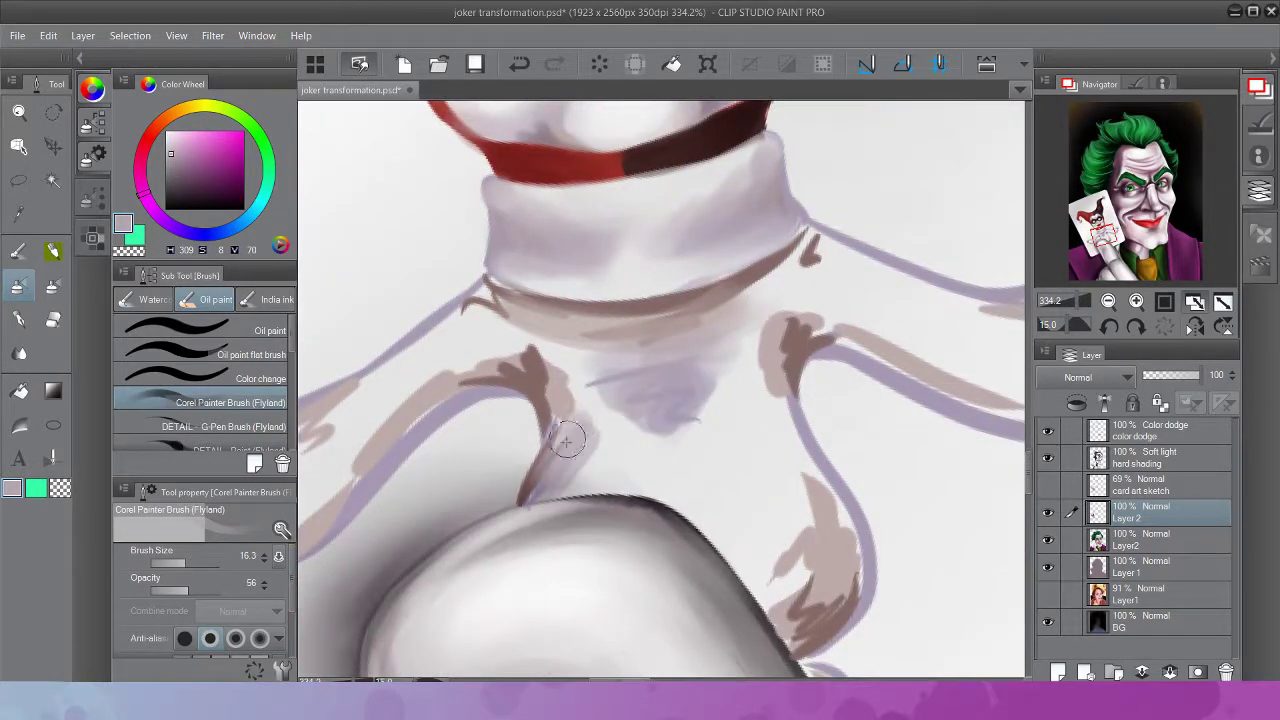
{"action": "mouse_move", "coordinate": [790, 600]}
{"action": "left_mouse_down"}
{"action": "mouse_move", "coordinate": [807, 469]}
{"action": "mouse_move", "coordinate": [767, 371]}
{"action": "mouse_move", "coordinate": [800, 328]}
{"action": "mouse_move", "coordinate": [752, 299]}
{"action": "mouse_move", "coordinate": [551, 343]}
{"action": "mouse_move", "coordinate": [510, 315]}
{"action": "mouse_move", "coordinate": [423, 361]}
{"action": "mouse_move", "coordinate": [396, 472]}
{"action": "mouse_move", "coordinate": [646, 346]}
{"action": "mouse_move", "coordinate": [690, 370]}
{"action": "mouse_move", "coordinate": [592, 348]}
{"action": "mouse_move", "coordinate": [673, 300]}
{"action": "mouse_move", "coordinate": [837, 304]}
{"action": "mouse_move", "coordinate": [580, 300]}
{"action": "left_mouse_up"}
{"action": "key", "text": "h"}
{"action": "key", "text": "h"}
{"action": "left_click", "coordinate": [540, 500], "text": "alt"}
{"action": "mouse_move", "coordinate": [540, 500]}
{"action": "left_mouse_down"}
{"action": "mouse_move", "coordinate": [530, 600]}
{"action": "mouse_move", "coordinate": [560, 515]}
{"action": "mouse_move", "coordinate": [591, 334]}
{"action": "mouse_move", "coordinate": [430, 430]}
{"action": "mouse_move", "coordinate": [380, 320]}
{"action": "mouse_move", "coordinate": [688, 352]}
{"action": "mouse_move", "coordinate": [800, 410]}
{"action": "mouse_move", "coordinate": [900, 380]}
{"action": "mouse_move", "coordinate": [866, 286]}
{"action": "mouse_move", "coordinate": [610, 282]}
{"action": "mouse_move", "coordinate": [637, 297]}
{"action": "mouse_move", "coordinate": [916, 281]}
{"action": "mouse_move", "coordinate": [915, 340]}
{"action": "left_mouse_up"}
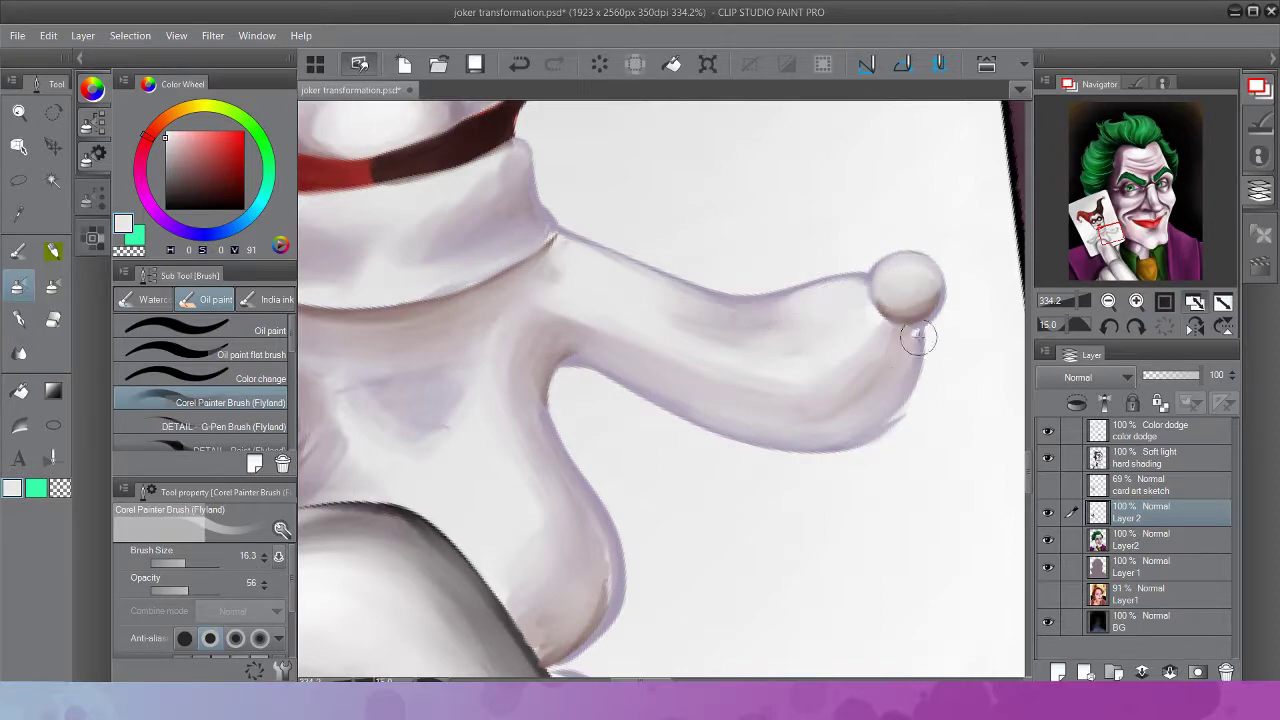
Refine the raised arm's end below its pompom, its lower edge and the adjoining side of the torso
{"action": "left_click", "coordinate": [905, 325], "text": "alt"}
{"action": "left_click_drag", "start_coordinate": [880, 300], "coordinate": [900, 420]}
{"action": "left_click_drag", "start_coordinate": [880, 340], "coordinate": [720, 440]}
{"action": "mouse_move", "coordinate": [539, 399]}
{"action": "left_mouse_down"}
{"action": "mouse_move", "coordinate": [580, 520]}
{"action": "mouse_move", "coordinate": [520, 640]}
{"action": "left_mouse_up"}
Shade the card figure's lowered arm, its underarm and its pompom with sampled light and brownish tones
{"action": "key", "text": "h"}
{"action": "left_click", "coordinate": [655, 339], "text": "alt"}
{"action": "mouse_move", "coordinate": [655, 339]}
{"action": "left_mouse_down"}
{"action": "mouse_move", "coordinate": [760, 300]}
{"action": "mouse_move", "coordinate": [860, 330]}
{"action": "left_mouse_up"}
{"action": "mouse_move", "coordinate": [700, 360]}
{"action": "left_mouse_down"}
{"action": "mouse_move", "coordinate": [480, 500]}
{"action": "mouse_move", "coordinate": [706, 366]}
{"action": "mouse_move", "coordinate": [790, 440]}
{"action": "left_mouse_up"}
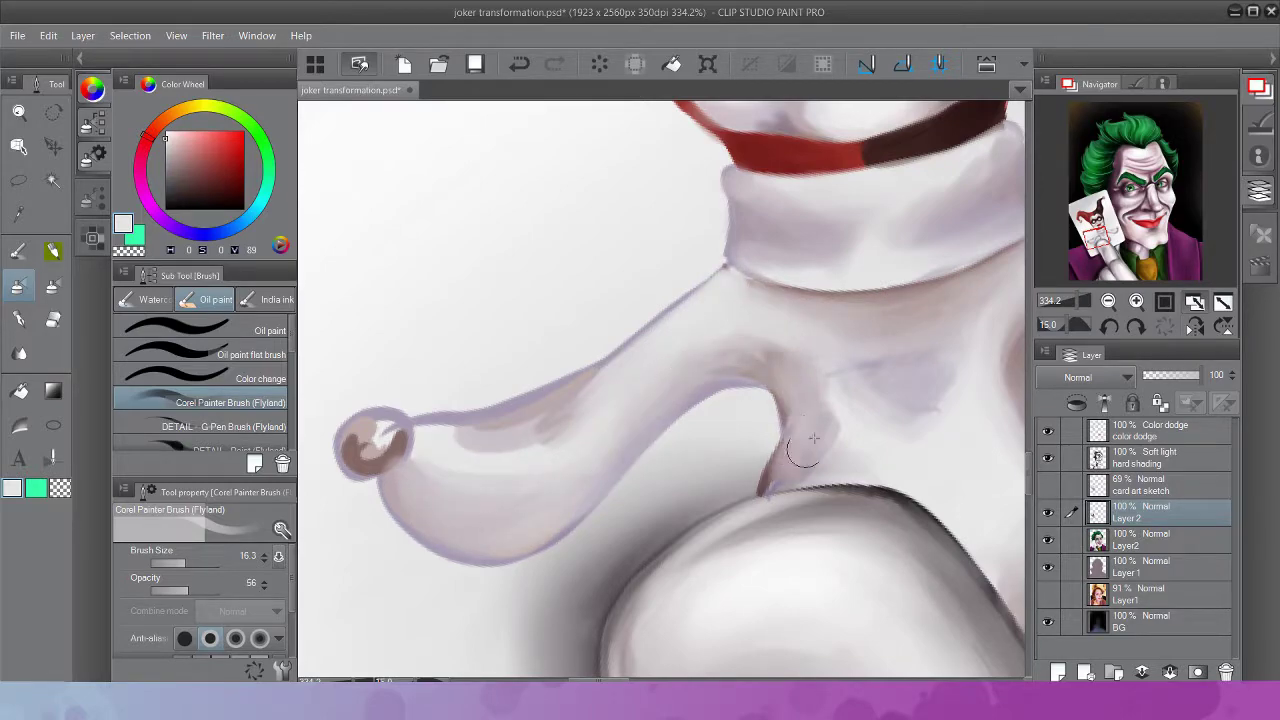
{"action": "mouse_move", "coordinate": [590, 400]}
{"action": "left_mouse_down"}
{"action": "mouse_move", "coordinate": [450, 415]}
{"action": "mouse_move", "coordinate": [370, 440]}
{"action": "mouse_move", "coordinate": [410, 520]}
{"action": "mouse_move", "coordinate": [460, 537]}
{"action": "mouse_move", "coordinate": [796, 353]}
{"action": "left_mouse_up"}
{"action": "left_click", "coordinate": [397, 442], "text": "alt"}
Blend the outlines of the lowered arm and the chest shading with a sampled pale mauve
{"action": "left_click", "coordinate": [872, 367], "text": "alt"}
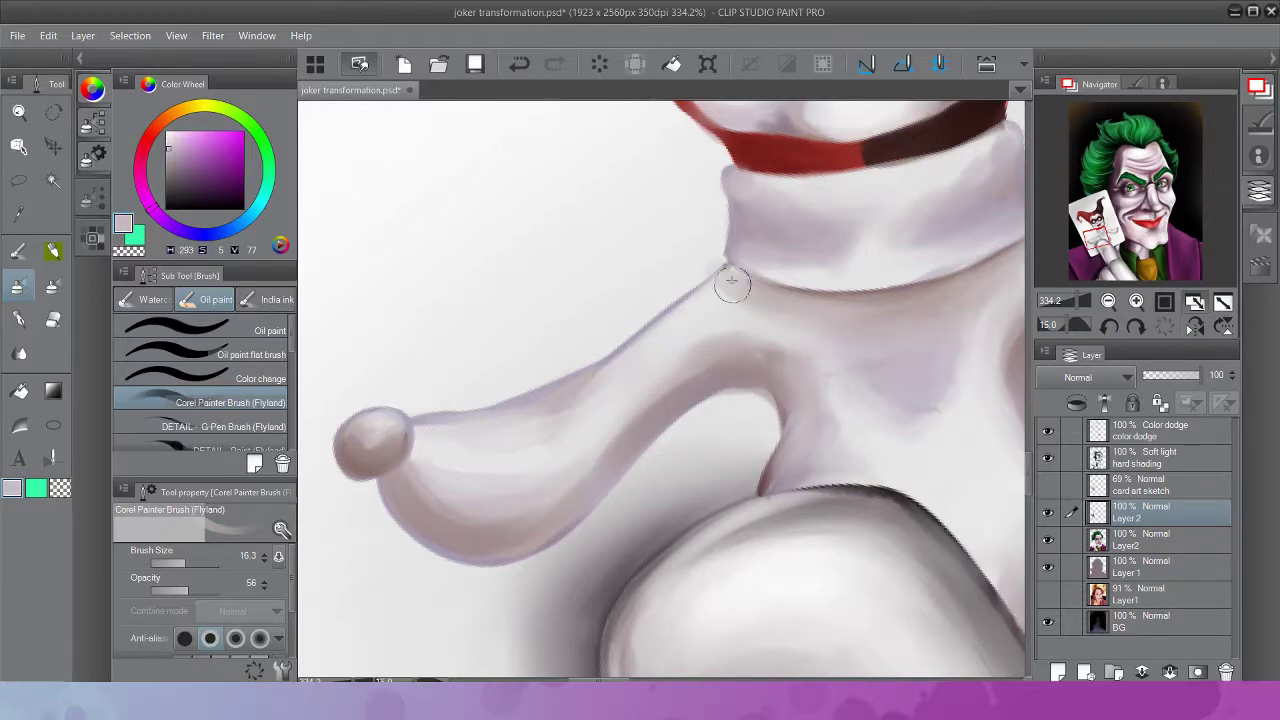
{"action": "left_click_drag", "start_coordinate": [734, 277], "coordinate": [612, 358]}
{"action": "left_click_drag", "start_coordinate": [914, 306], "coordinate": [592, 391]}
{"action": "left_click_drag", "start_coordinate": [586, 551], "coordinate": [532, 565]}
Define the undersides of both arms in muted purple at brush size 6.9 and touch up the small shape beside the thumb
{"action": "mouse_move", "coordinate": [1078, 300]}
{"action": "left_mouse_down"}
{"action": "mouse_move", "coordinate": [1151, 327]}
{"action": "mouse_move", "coordinate": [1068, 300]}
{"action": "left_mouse_up"}
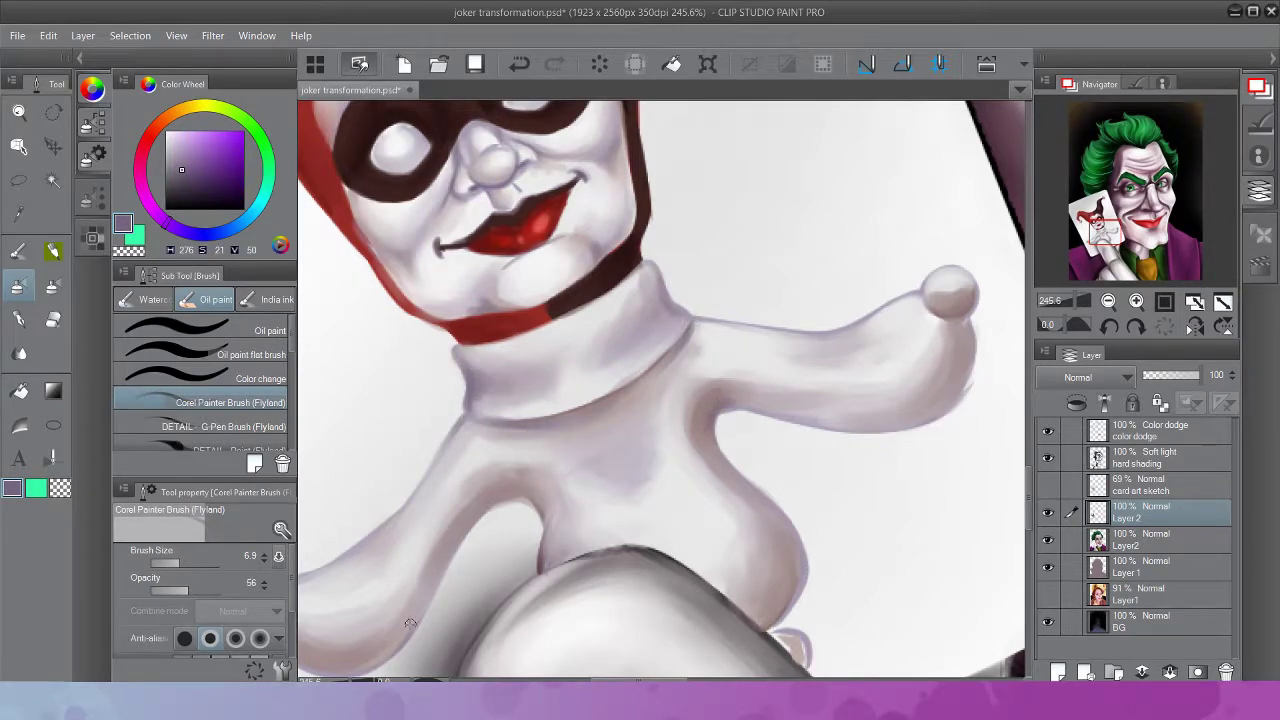
{"action": "left_click_drag", "start_coordinate": [410, 623], "coordinate": [427, 601]}
{"action": "left_click_drag", "start_coordinate": [860, 425], "coordinate": [728, 388]}
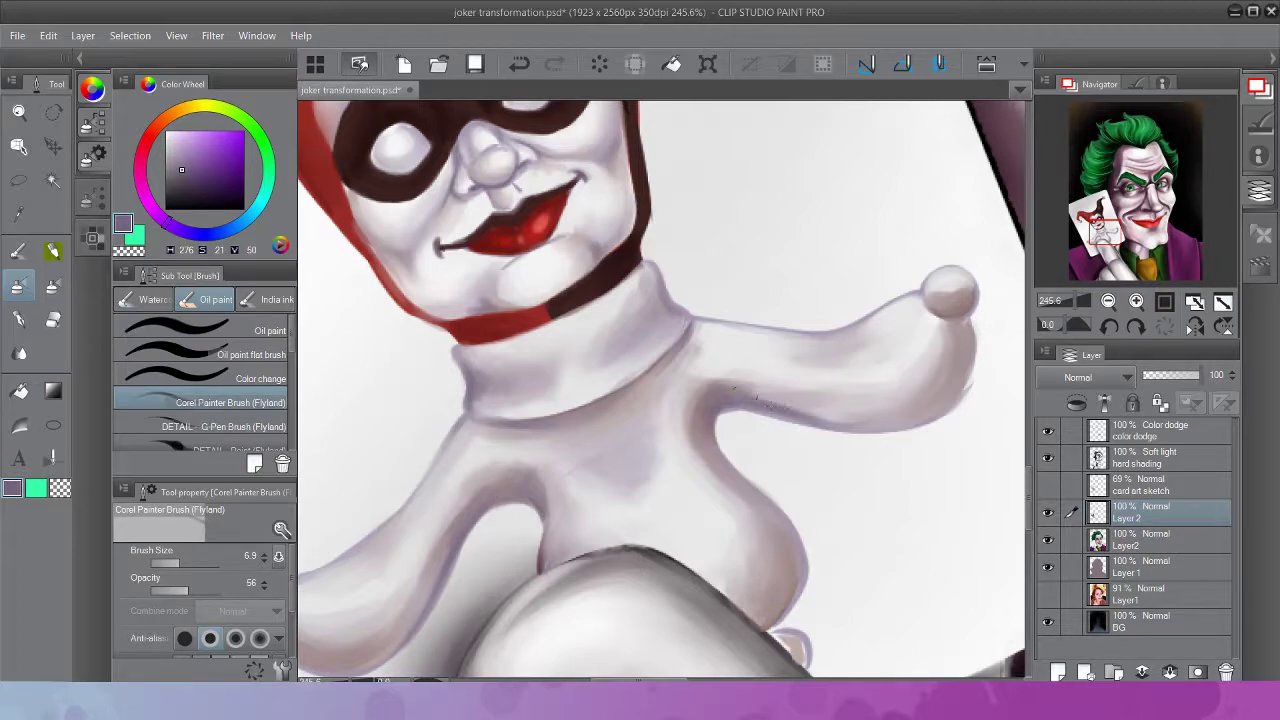
{"action": "key", "text": "h"}
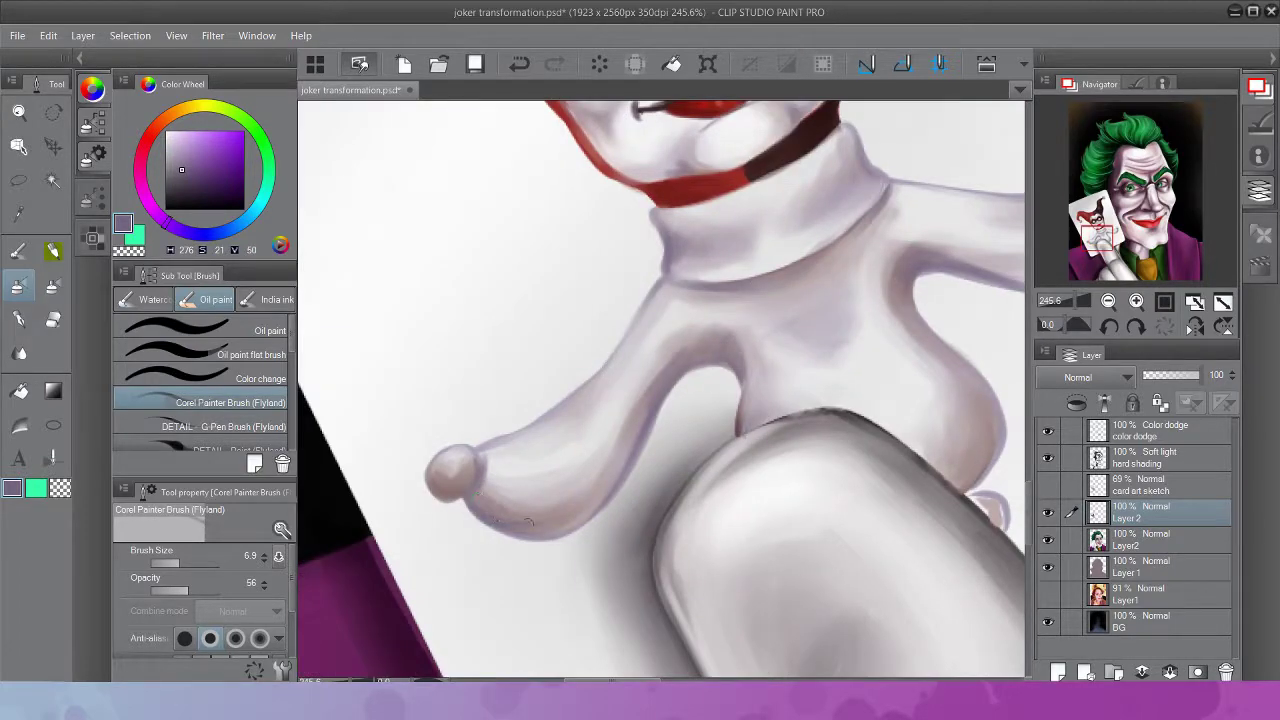
{"action": "left_click", "coordinate": [991, 505], "text": "alt"}
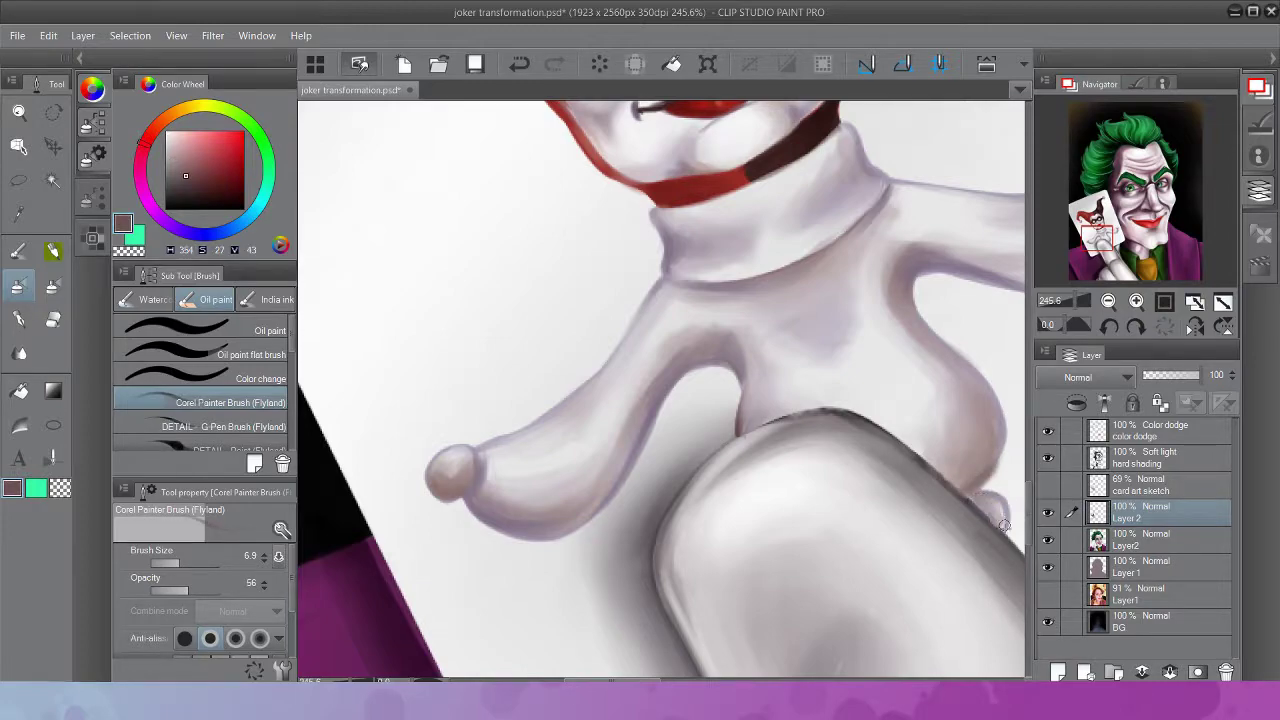
{"action": "left_click", "coordinate": [1003, 527], "text": "alt"}
{"action": "key", "text": "e"}
Set the card figure layer's blending mode to Multiply and its opacity to 92%
{"action": "scroll", "coordinate": [937, 343], "scroll_direction": "up", "scroll_amount": 5}
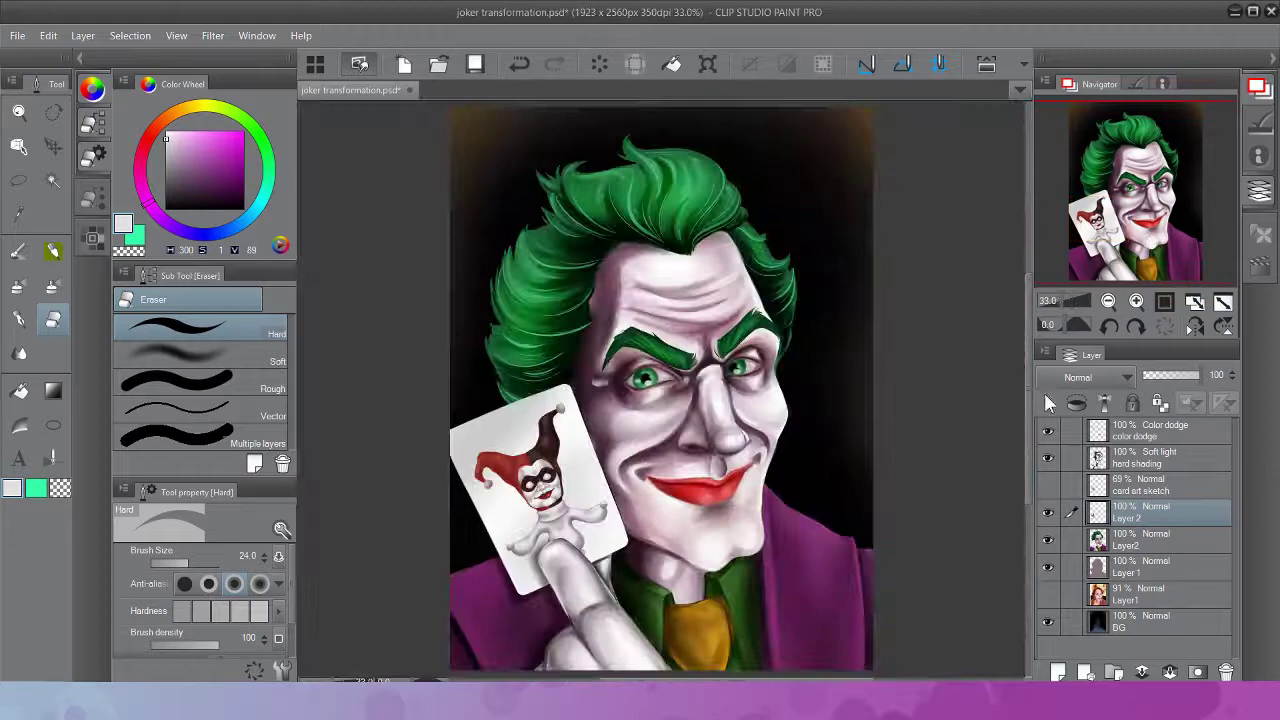
{"action": "left_click", "coordinate": [1050, 377]}
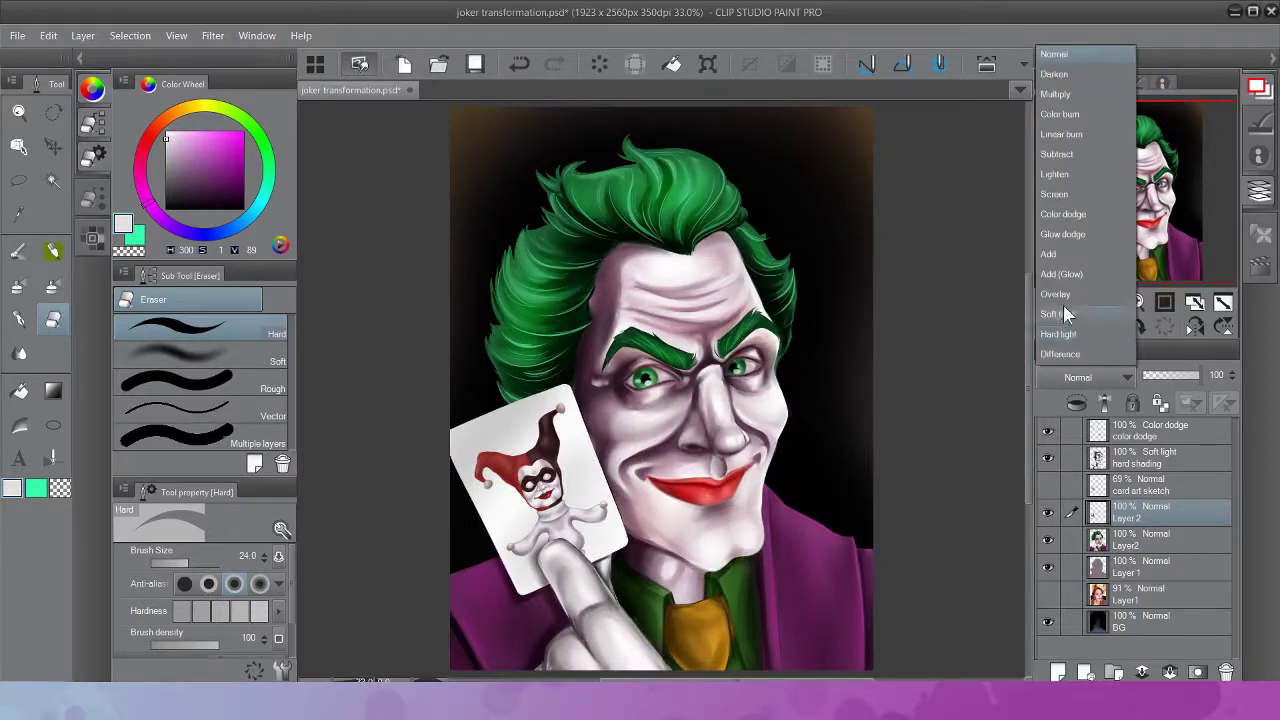
{"action": "left_click", "coordinate": [1064, 314]}
{"action": "left_click", "coordinate": [1097, 381]}
{"action": "left_click", "coordinate": [1089, 362]}
{"action": "left_click", "coordinate": [1089, 377]}
{"action": "left_click", "coordinate": [1083, 295]}
{"action": "left_click", "coordinate": [1188, 377]}
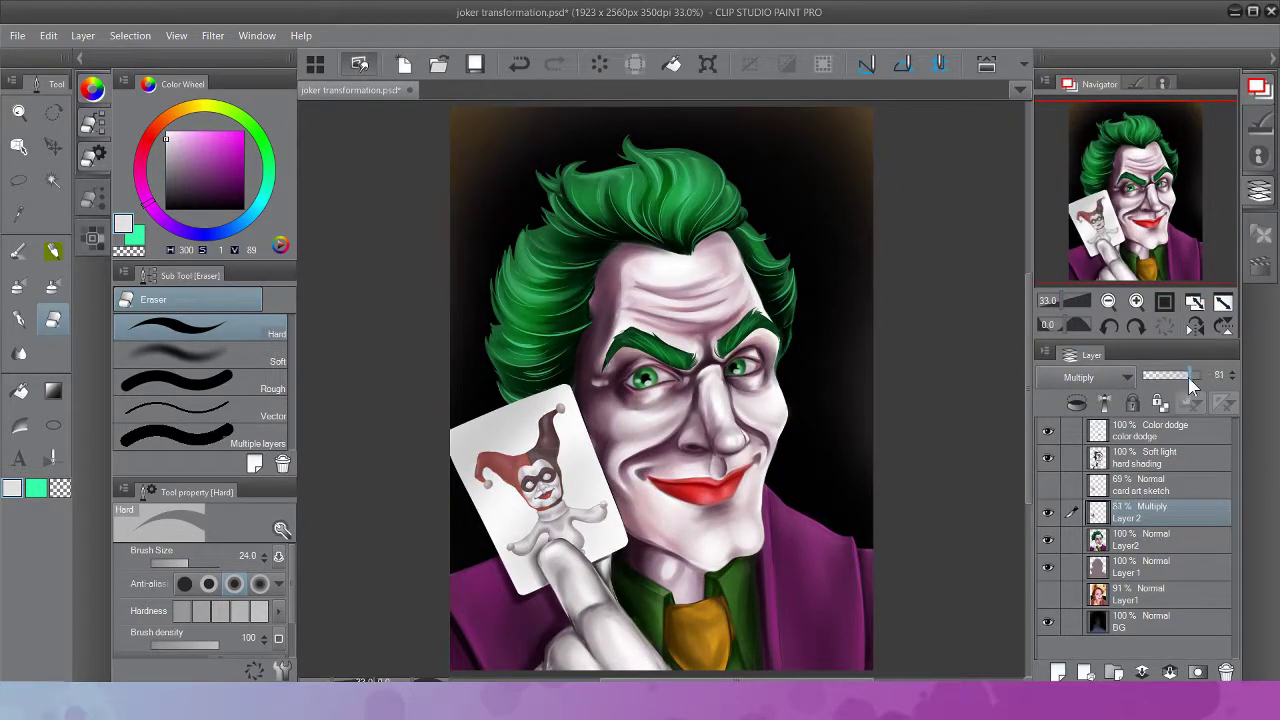
{"action": "left_click_drag", "start_coordinate": [1188, 377], "coordinate": [1191, 373]}
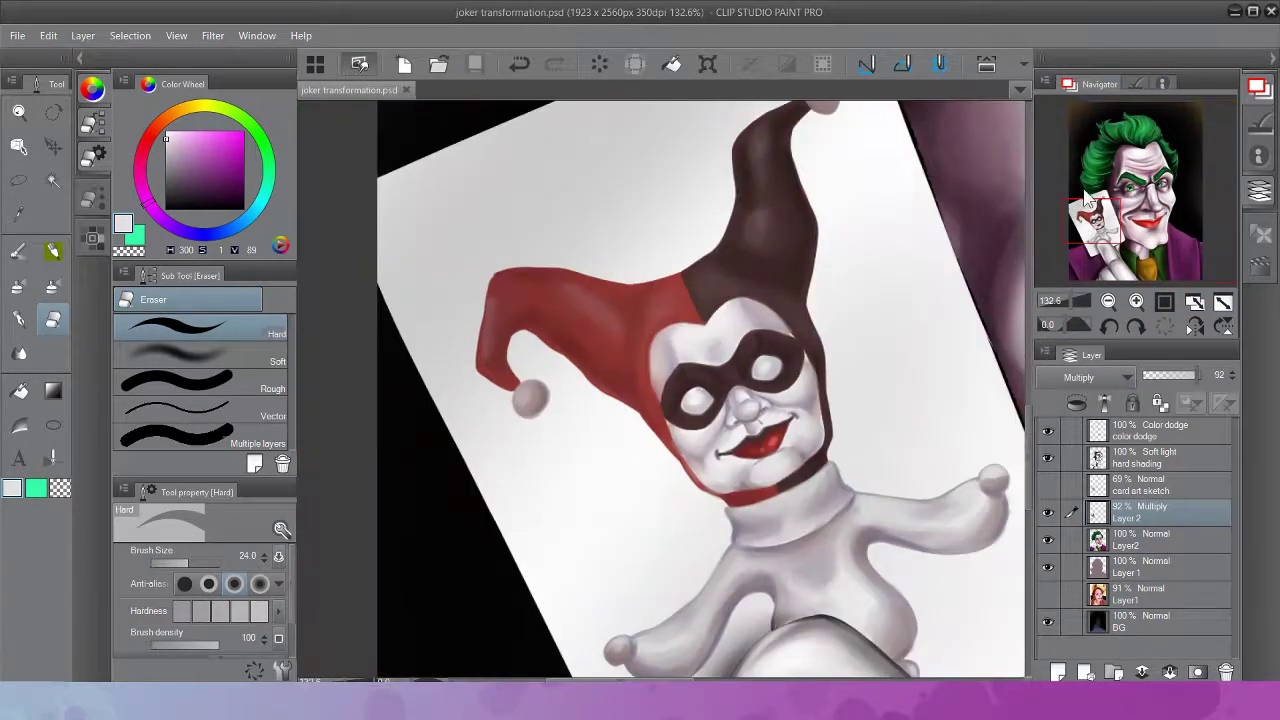
Letter a dark red "HA!" in the card's upper left corner with the ink stroke 3 marker at size 112.4
{"action": "key", "text": "p"}
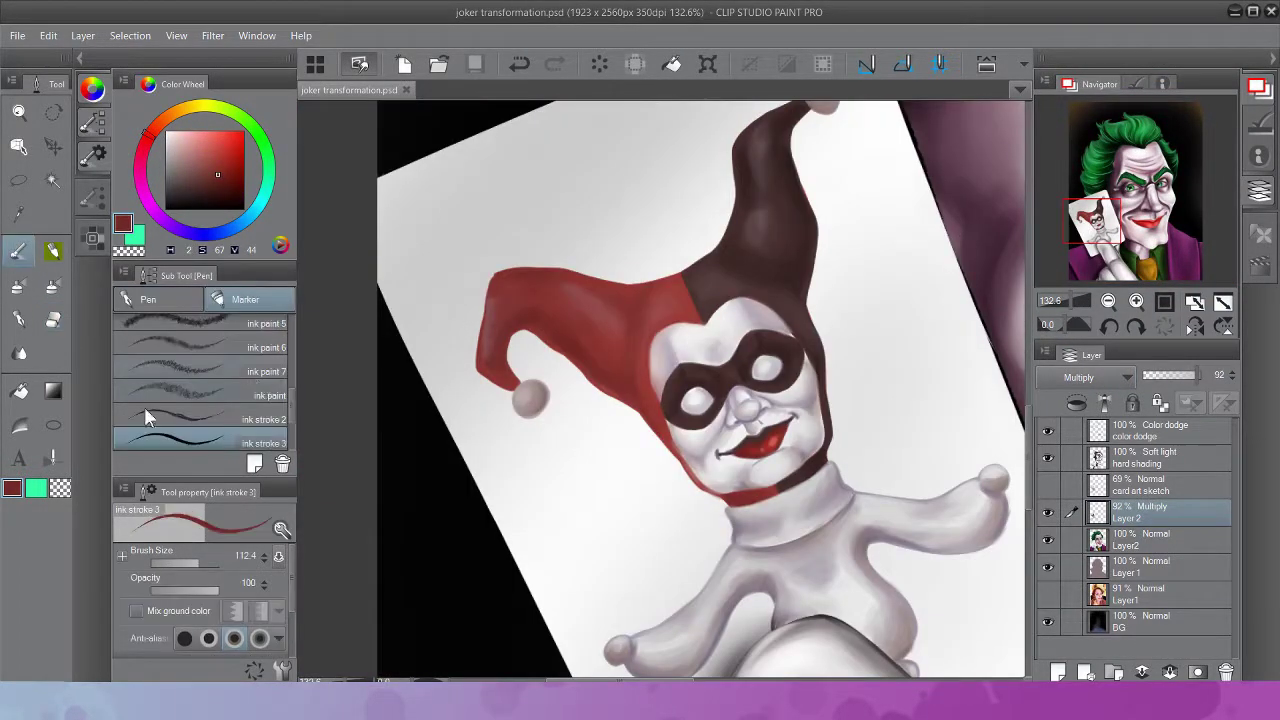
{"action": "left_click_drag", "start_coordinate": [430, 195], "coordinate": [395, 268]}
{"action": "mouse_move", "coordinate": [470, 200]}
{"action": "left_mouse_down"}
{"action": "mouse_move", "coordinate": [483, 209]}
{"action": "mouse_move", "coordinate": [473, 203]}
{"action": "left_mouse_up"}
Letter a large "HA!" and a small "HA!" on the card above the red horn, between the two horns
{"action": "left_click_drag", "start_coordinate": [593, 140], "coordinate": [614, 248]}
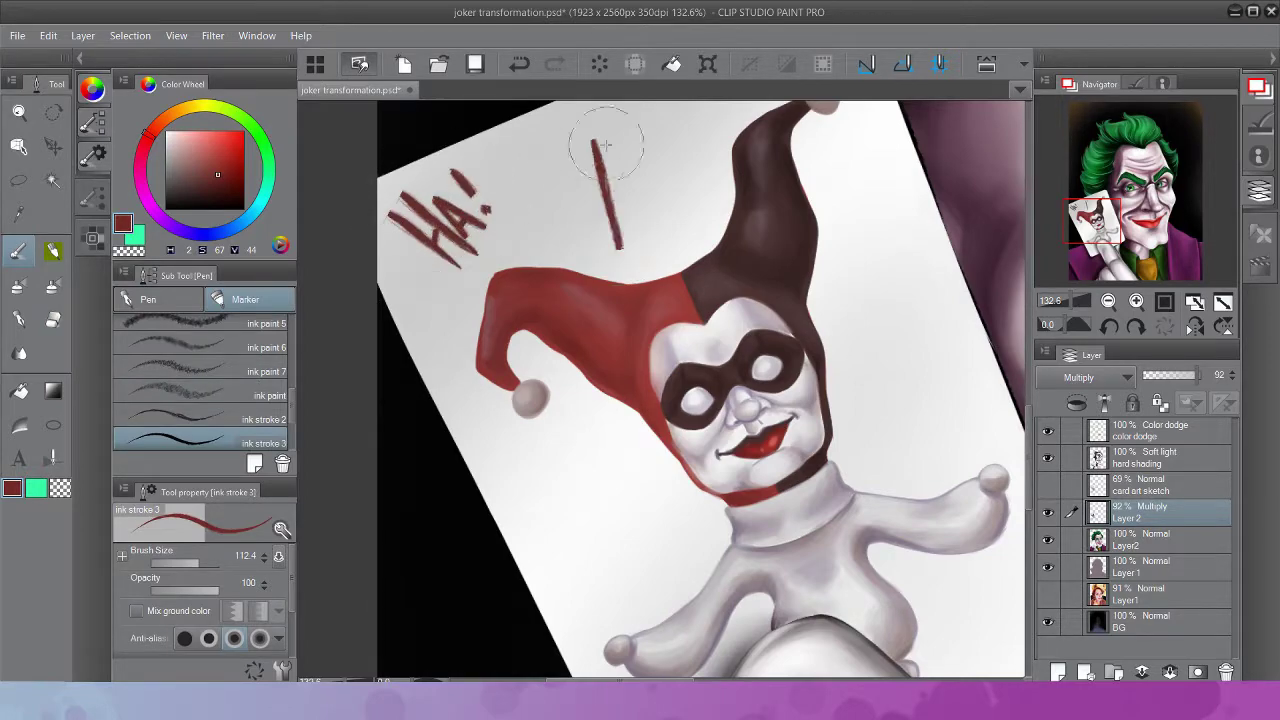
{"action": "left_click_drag", "start_coordinate": [622, 118], "coordinate": [652, 244]}
{"action": "left_click_drag", "start_coordinate": [655, 235], "coordinate": [690, 230]}
{"action": "left_click_drag", "start_coordinate": [688, 115], "coordinate": [694, 160]}
{"action": "left_click", "coordinate": [711, 193]}
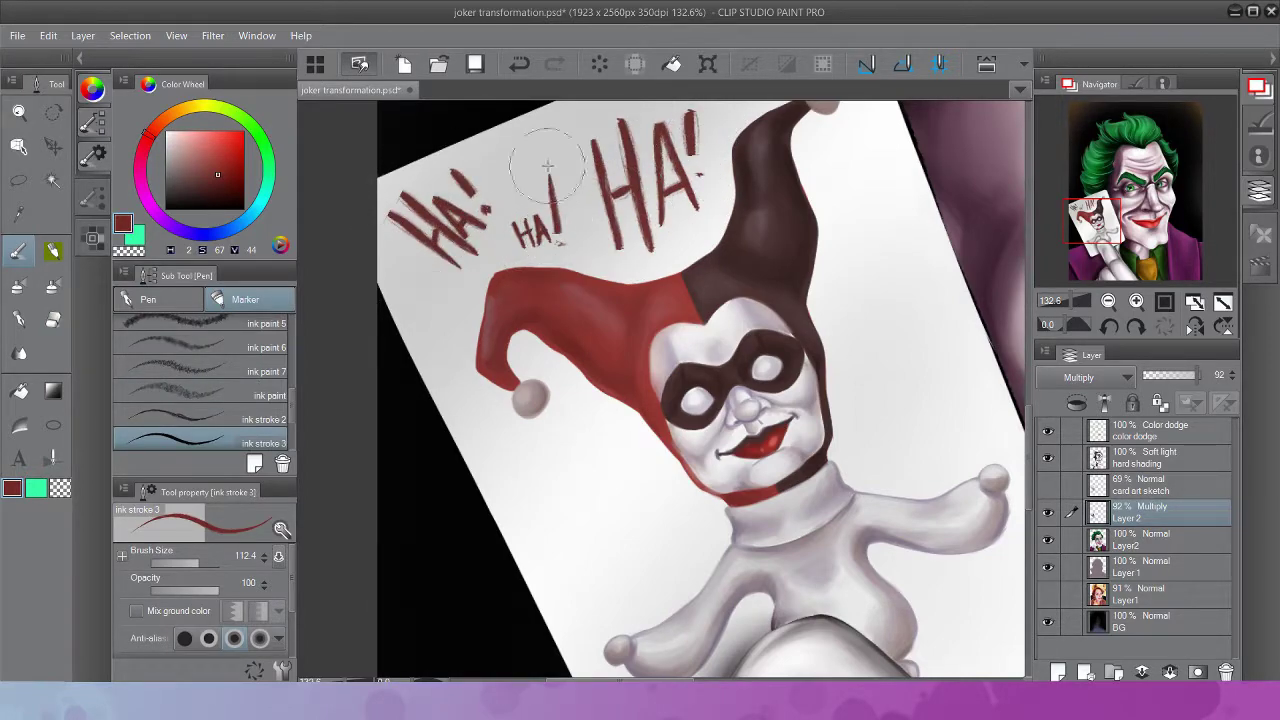
Letter a slanted "HA!" on the card beside the dark side of the figure's hood
{"action": "left_click_drag", "start_coordinate": [730, 245], "coordinate": [663, 225]}
{"action": "left_click_drag", "start_coordinate": [800, 265], "coordinate": [822, 325]}
{"action": "left_click_drag", "start_coordinate": [818, 262], "coordinate": [838, 318]}
{"action": "left_click_drag", "start_coordinate": [772, 292], "coordinate": [832, 298]}
{"action": "left_click_drag", "start_coordinate": [790, 335], "coordinate": [835, 270]}
{"action": "left_click", "coordinate": [843, 295]}
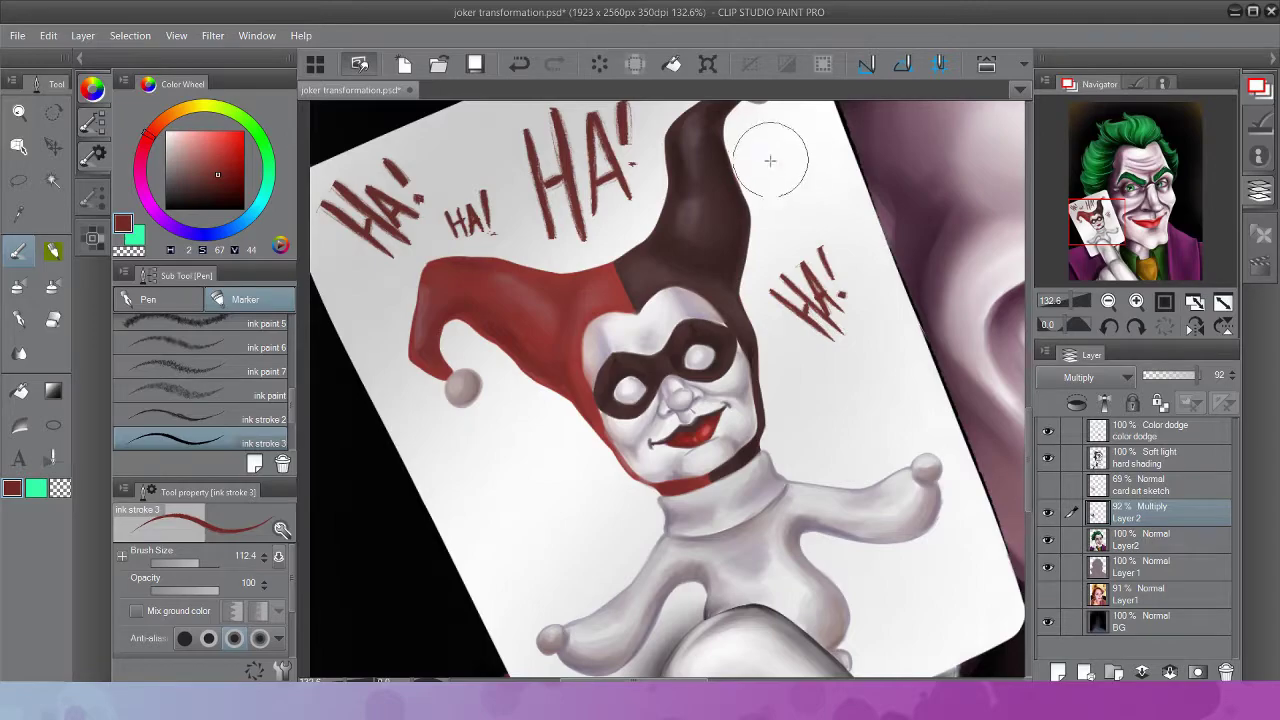
Letter a larger "HA!" on the card next to the upper part of the dark horn
{"action": "mouse_move", "coordinate": [758, 128]}
{"action": "left_mouse_down"}
{"action": "mouse_move", "coordinate": [748, 222]}
{"action": "mouse_move", "coordinate": [783, 200]}
{"action": "mouse_move", "coordinate": [818, 130]}
{"action": "left_mouse_up"}
{"action": "left_click_drag", "start_coordinate": [822, 112], "coordinate": [825, 180]}
{"action": "left_click", "coordinate": [828, 197]}
Letter another "HA!" below the red horn's pompom and add smaller lettering beside it
{"action": "left_click_drag", "start_coordinate": [466, 458], "coordinate": [508, 540]}
{"action": "left_click_drag", "start_coordinate": [522, 436], "coordinate": [546, 563]}
{"action": "left_click_drag", "start_coordinate": [500, 490], "coordinate": [541, 476]}
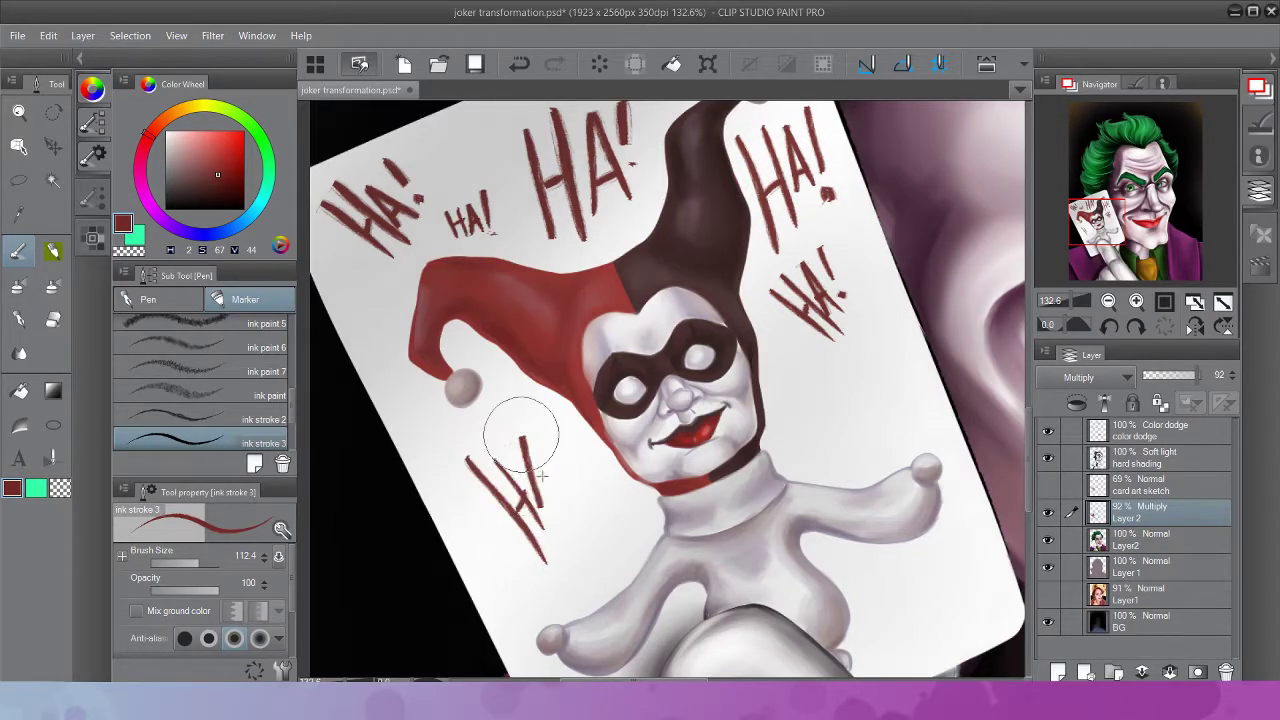
{"action": "left_click_drag", "start_coordinate": [470, 525], "coordinate": [520, 552]}
{"action": "left_click_drag", "start_coordinate": [485, 545], "coordinate": [520, 590]}
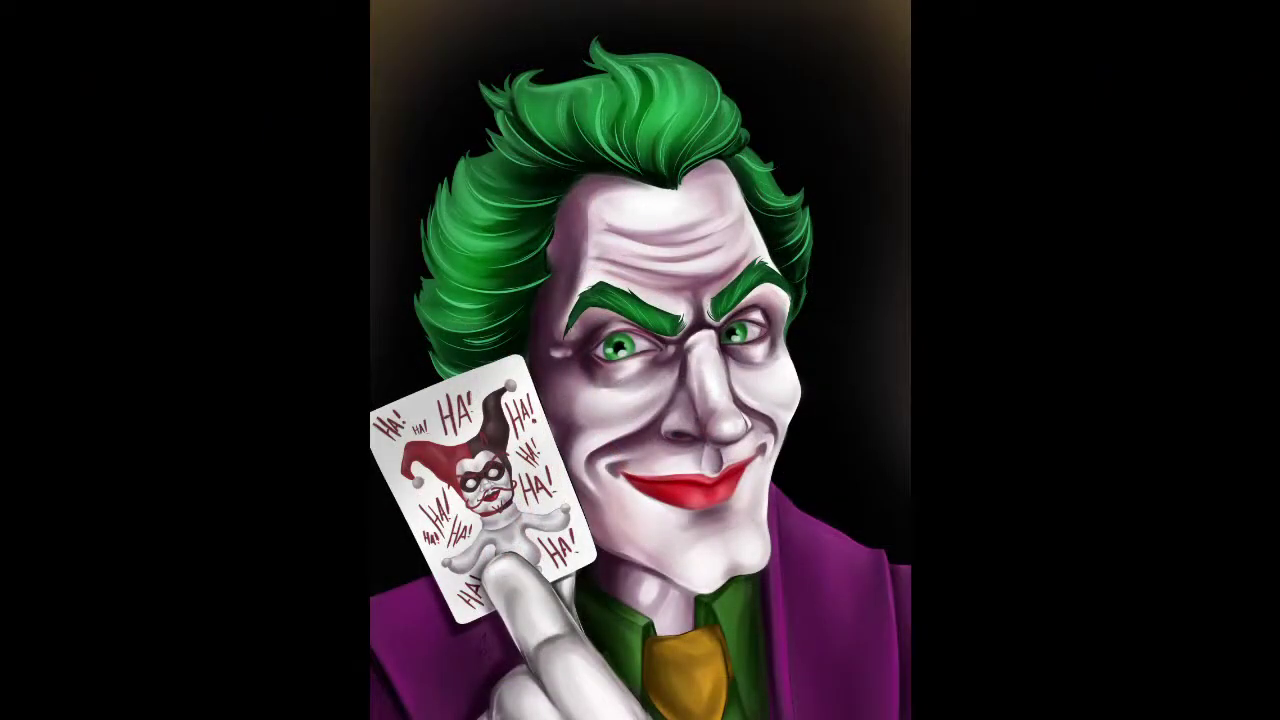